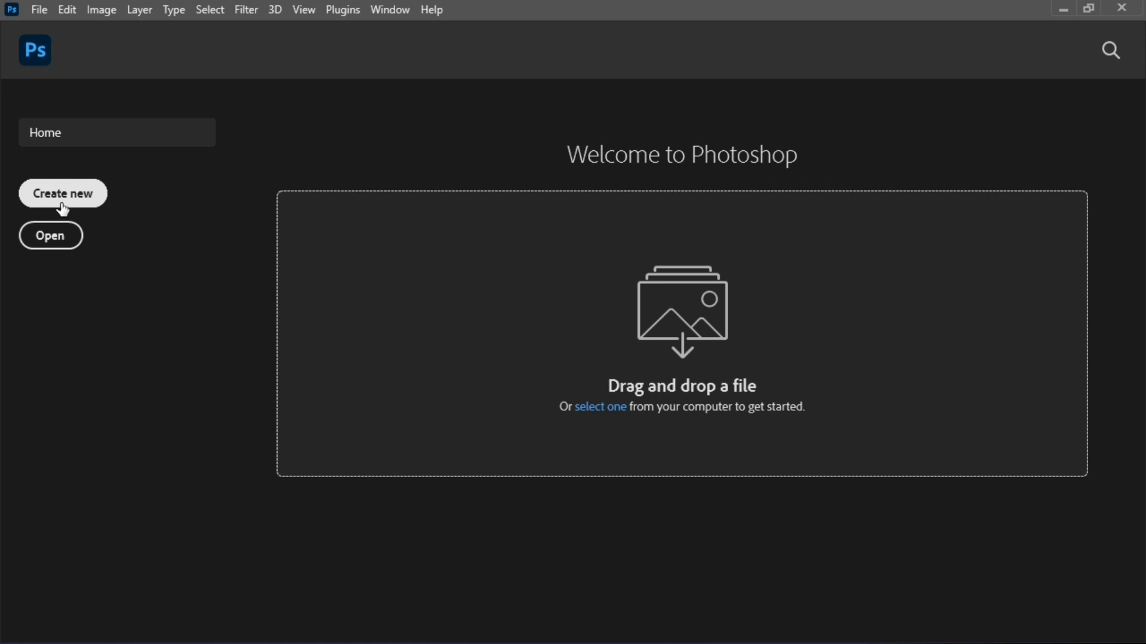
Start a new document and look through the Photo, Print, Art & Illustration, Web, Mobile and Film & Video presets.
left_click(62, 203)
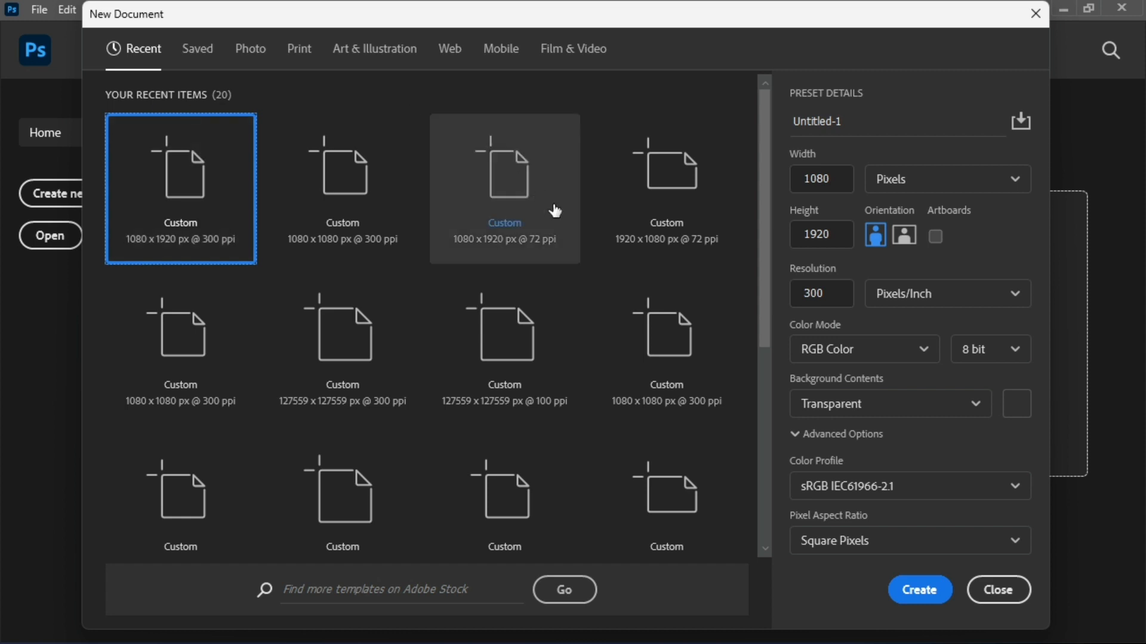
left_click(254, 57)
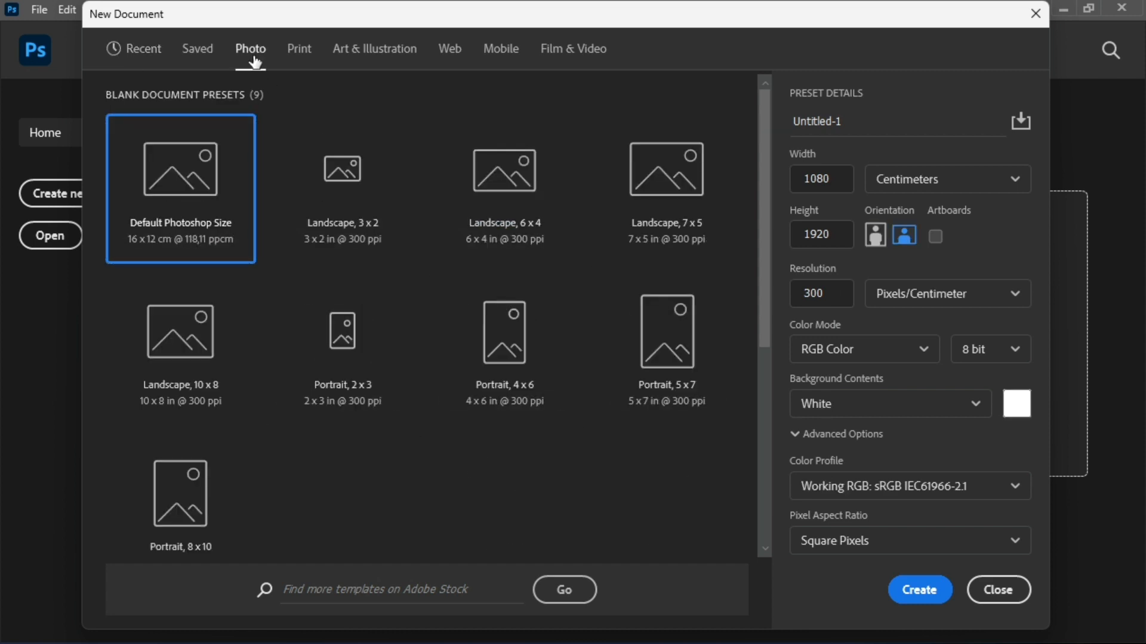
left_click(292, 57)
left_click(356, 57)
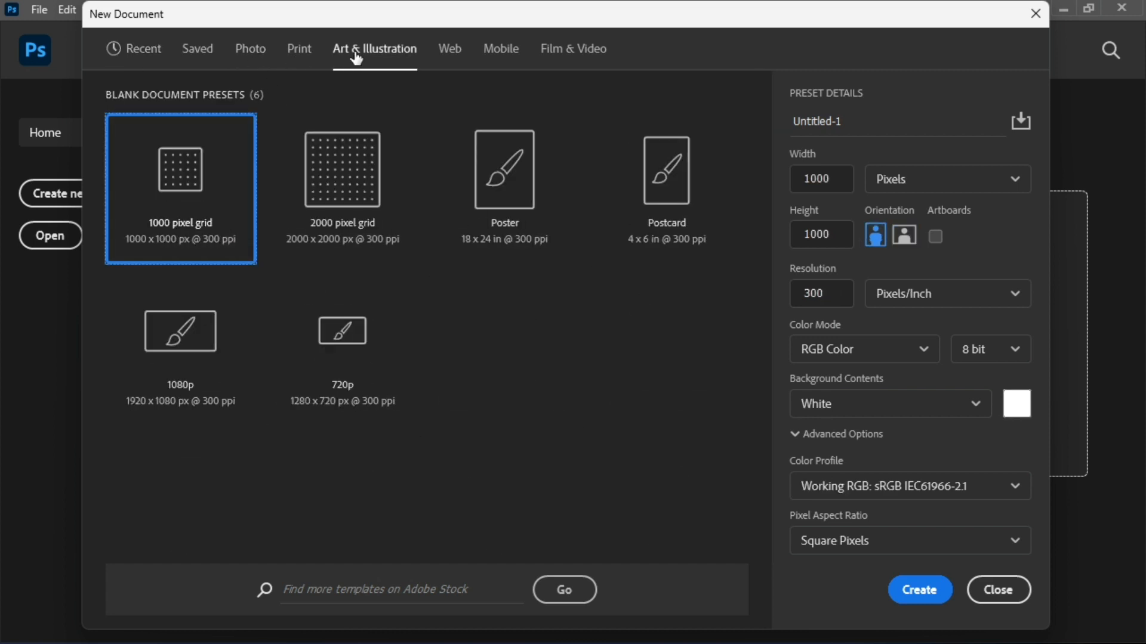
left_click(449, 58)
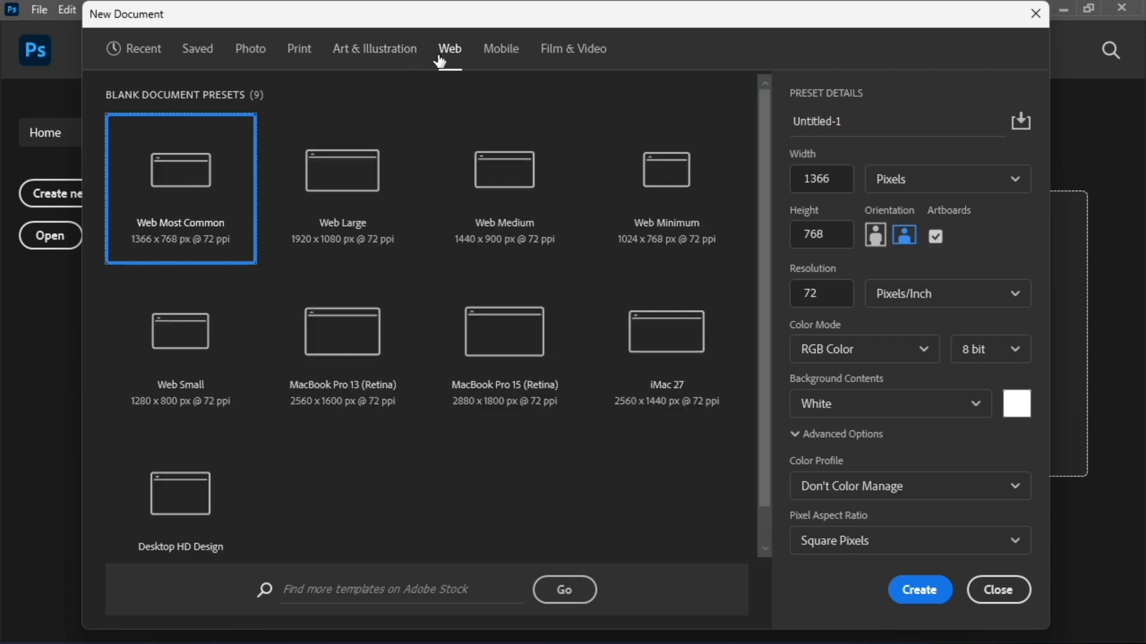
left_click(492, 59)
left_click(574, 59)
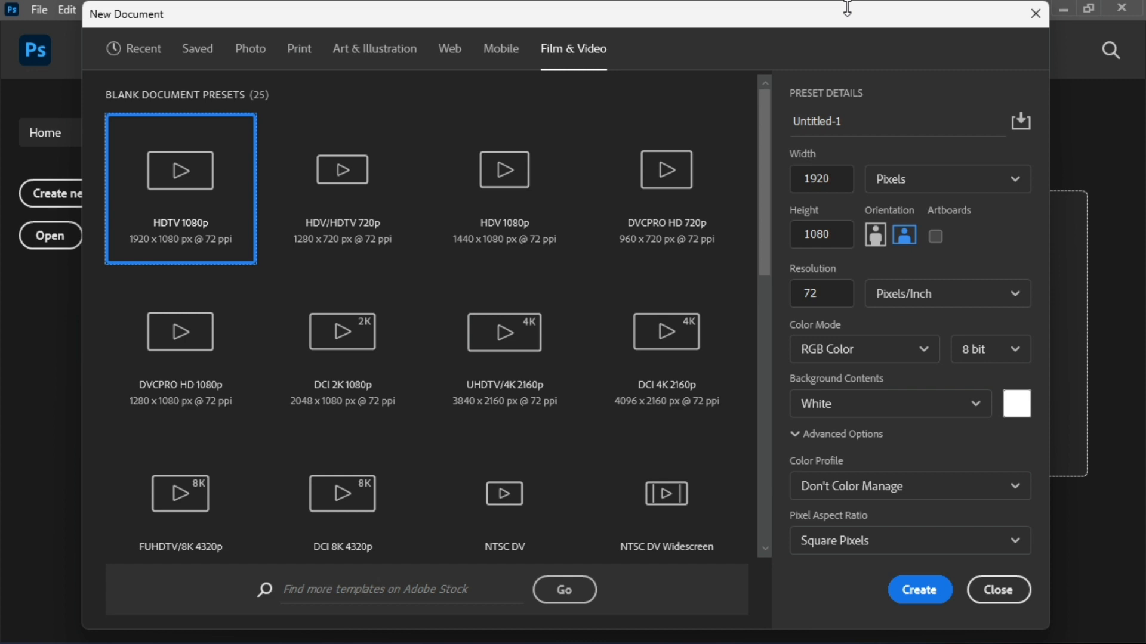
From the Print presets, enter 1000 for both width and height and change the measurement unit to Pixels.
left_click(309, 50)
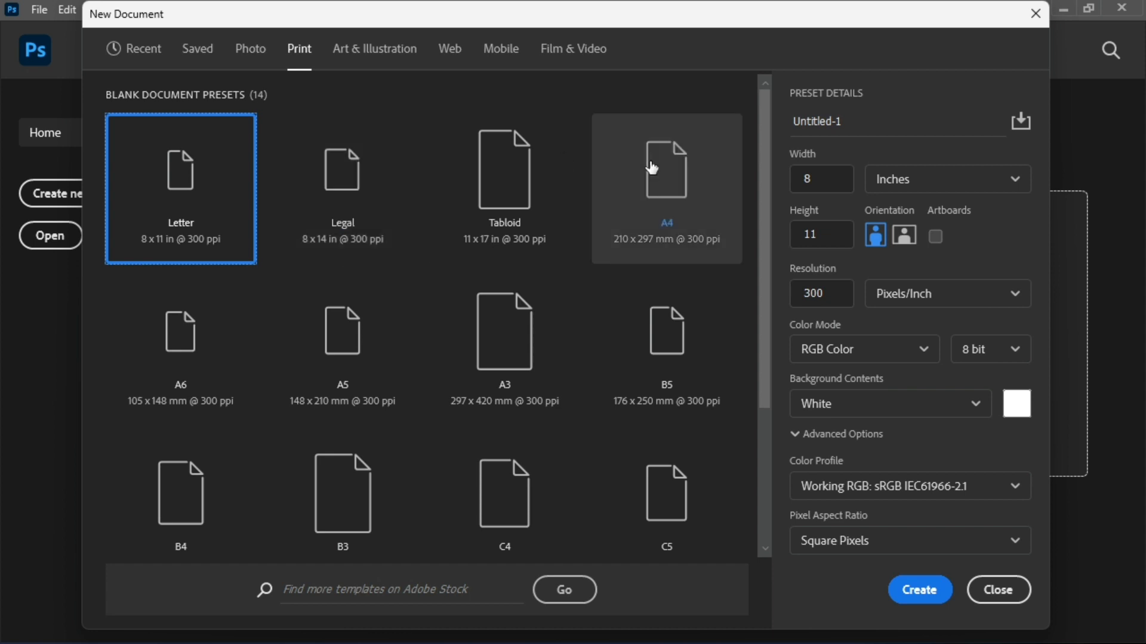
left_click(815, 173)
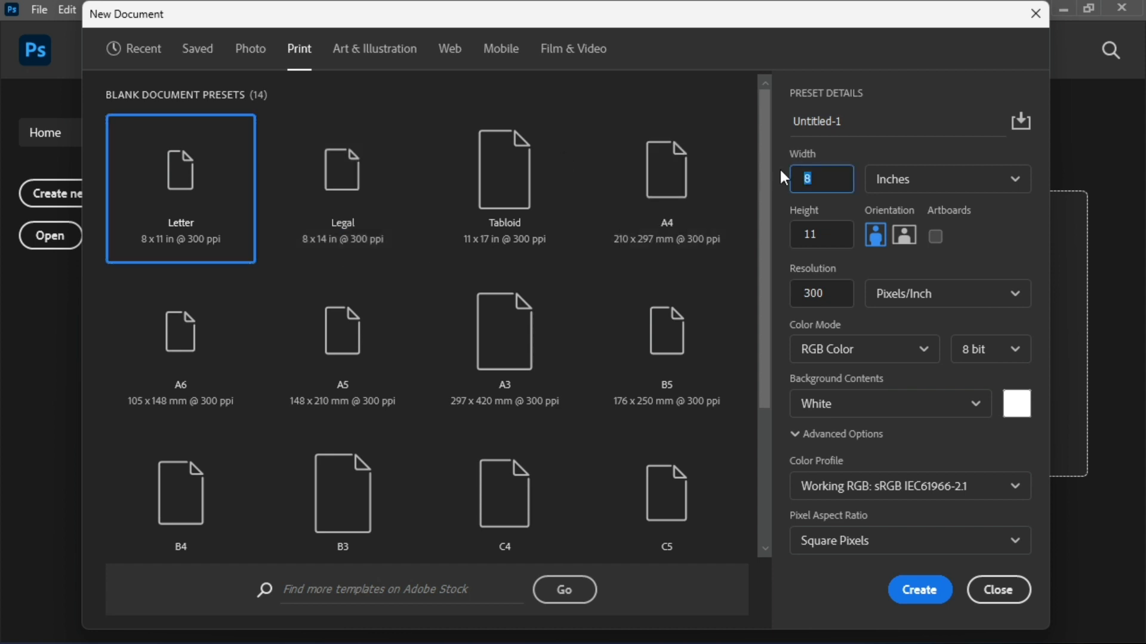
type("1920")
left_click(812, 235)
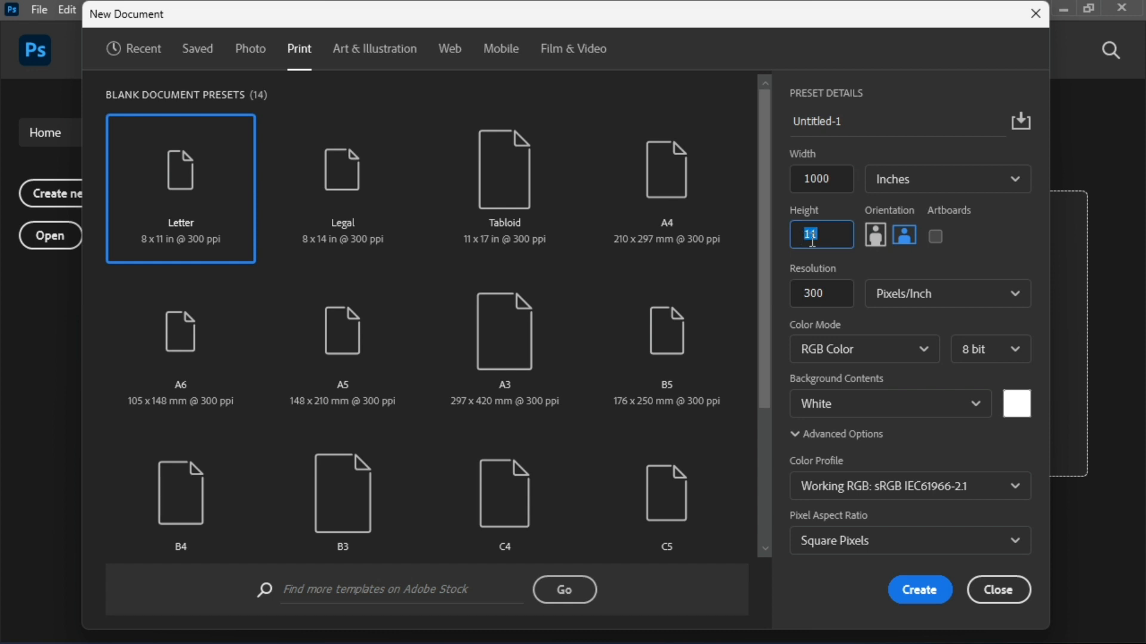
type("1080")
left_click(1015, 179)
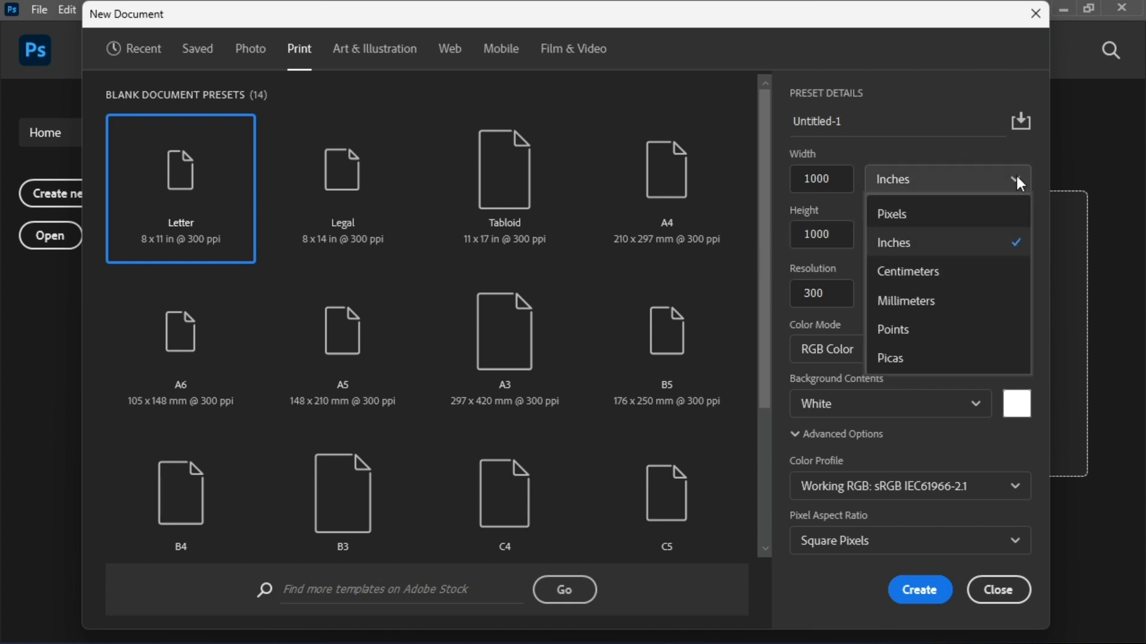
left_click(991, 214)
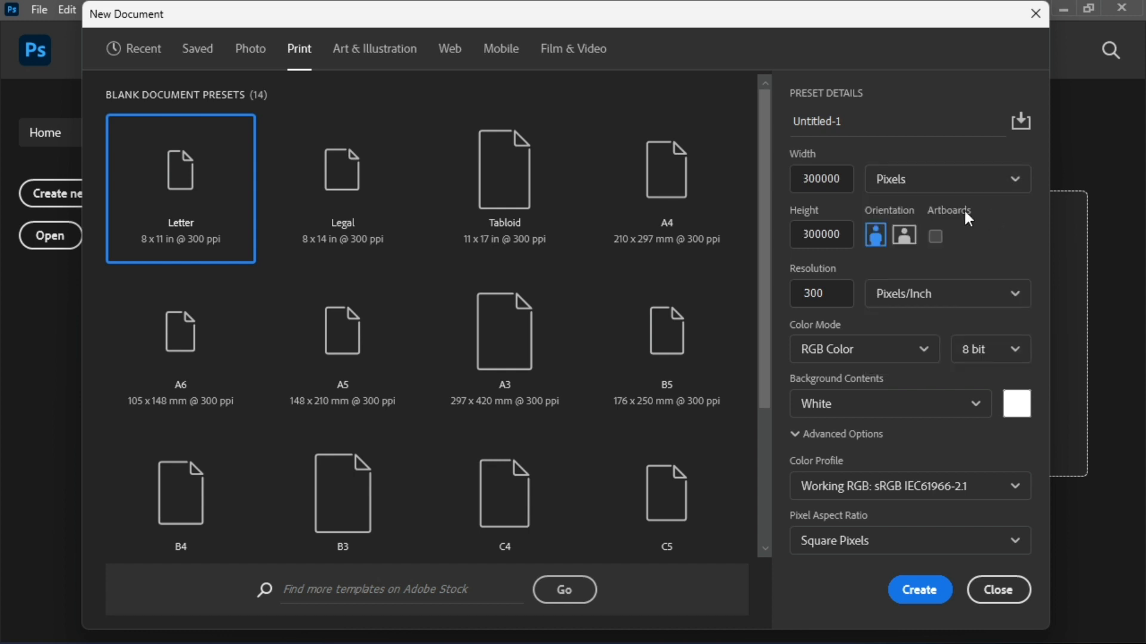
Set the document width to 1920 and height to 1080 pixels, and apply portrait orientation to make it 1080 x 1920.
left_click_drag(843, 179, 794, 179)
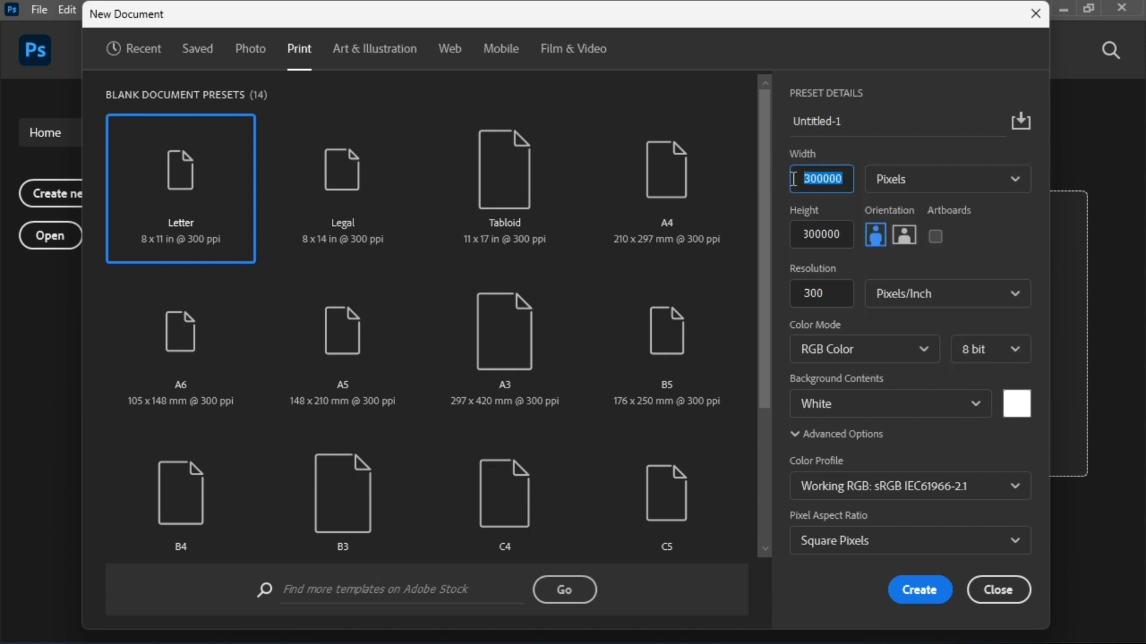
type("1920")
left_click_drag(842, 234, 797, 237)
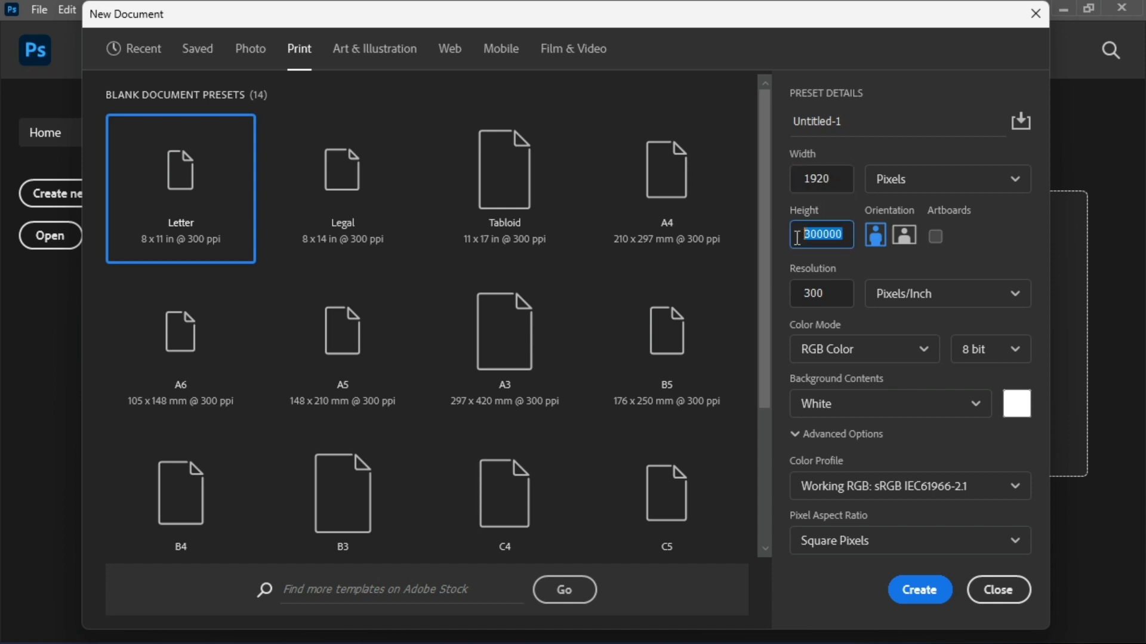
type("1080")
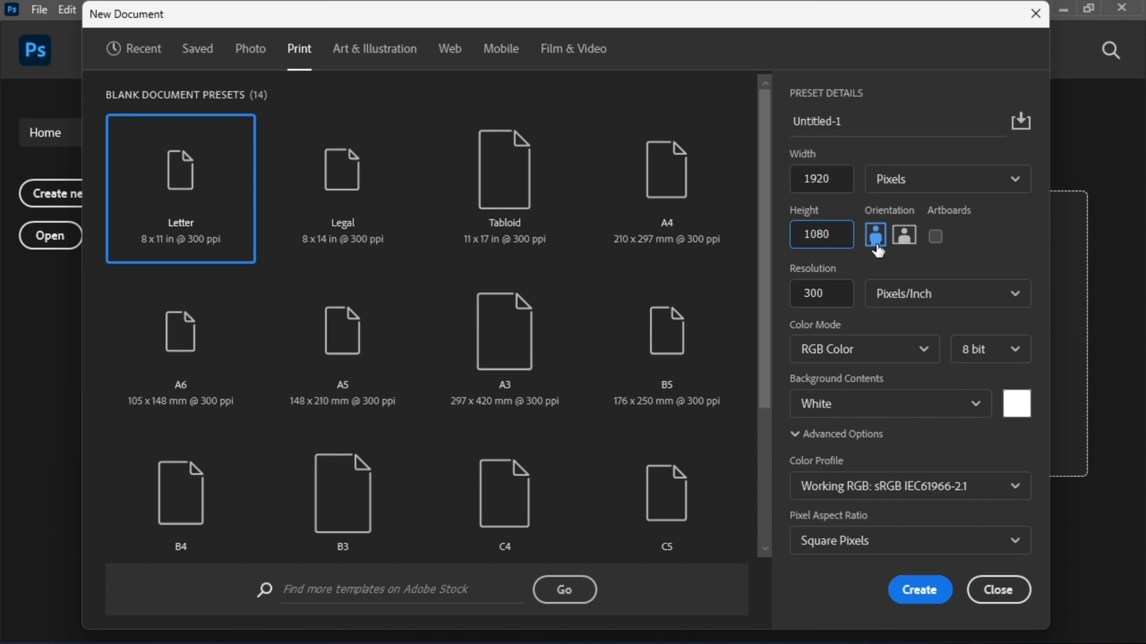
left_click(875, 236)
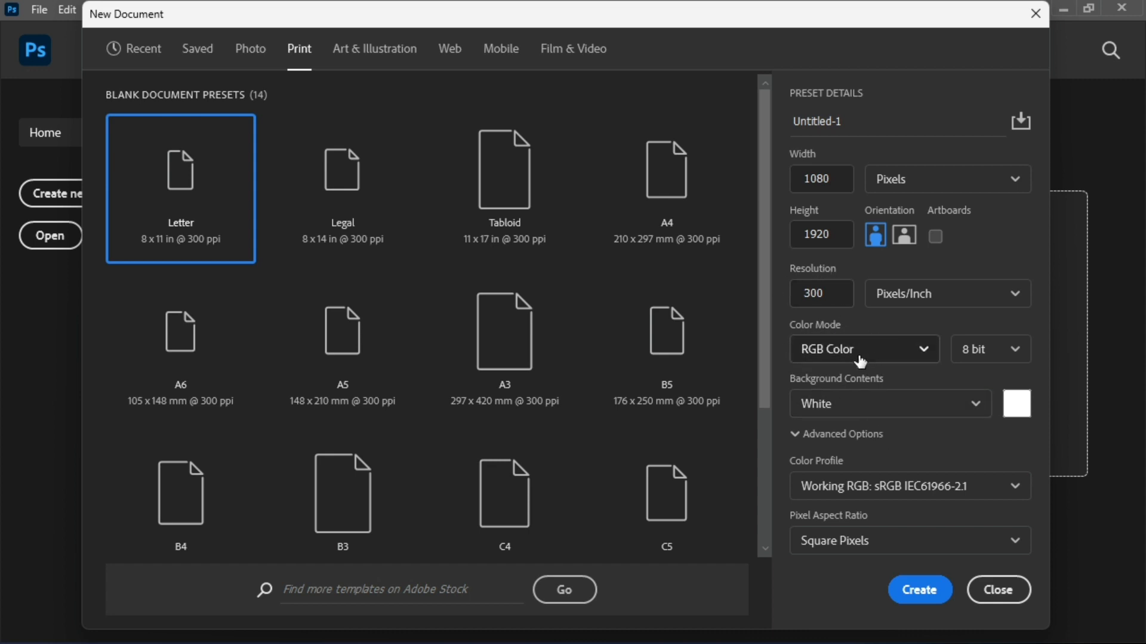
Set the background contents to Transparent and create the document.
left_click(977, 408)
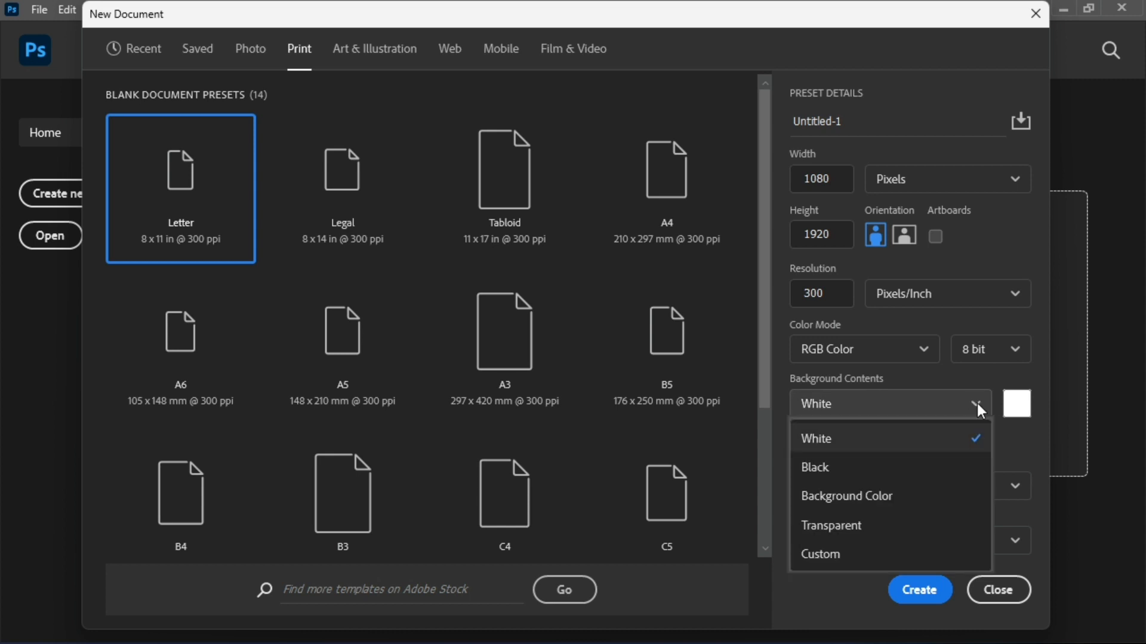
left_click(863, 524)
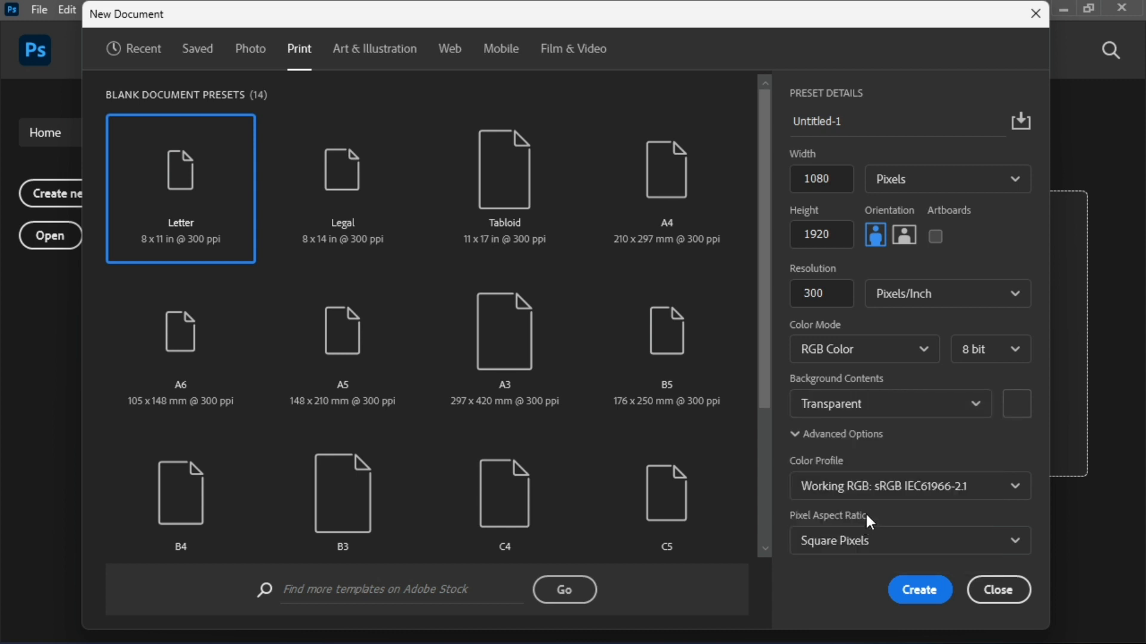
left_click(919, 590)
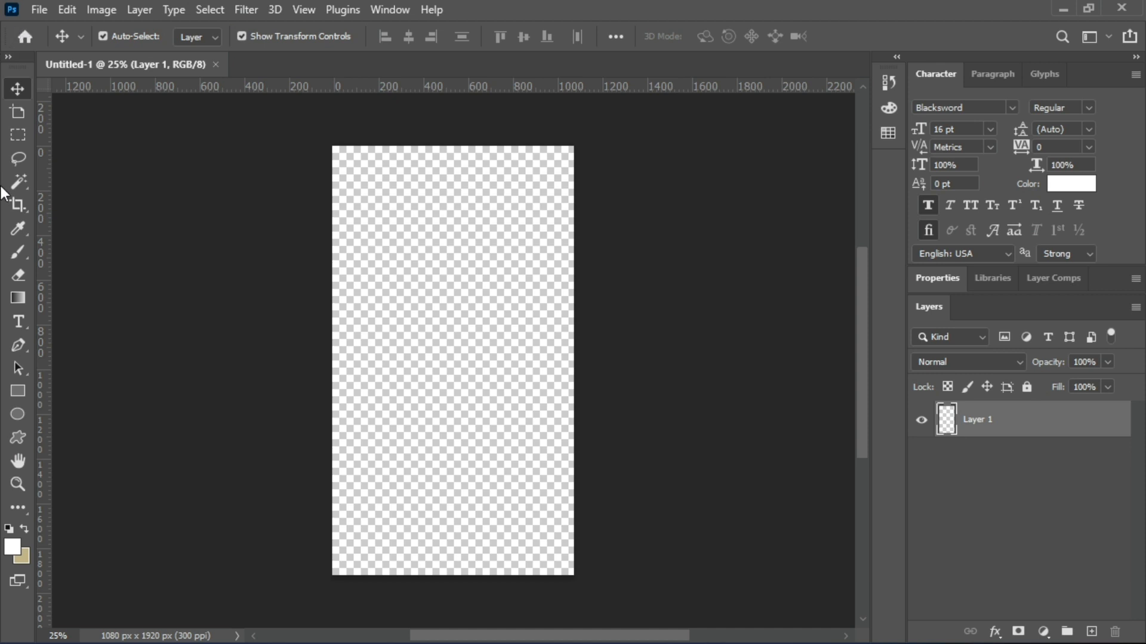
left_click(16, 248)
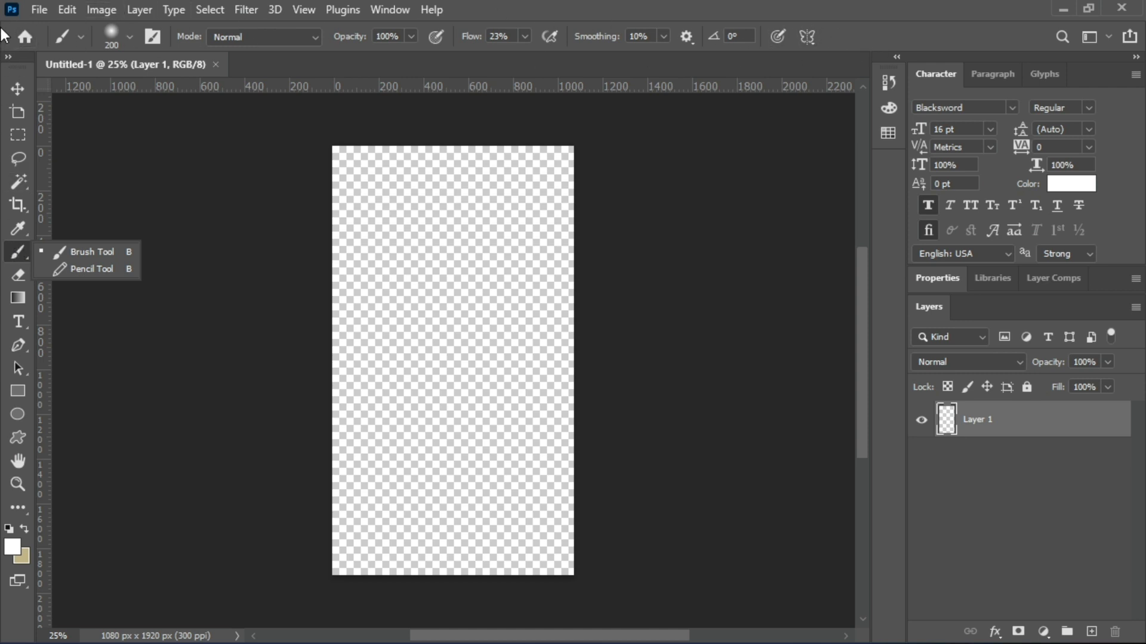
left_click(16, 89)
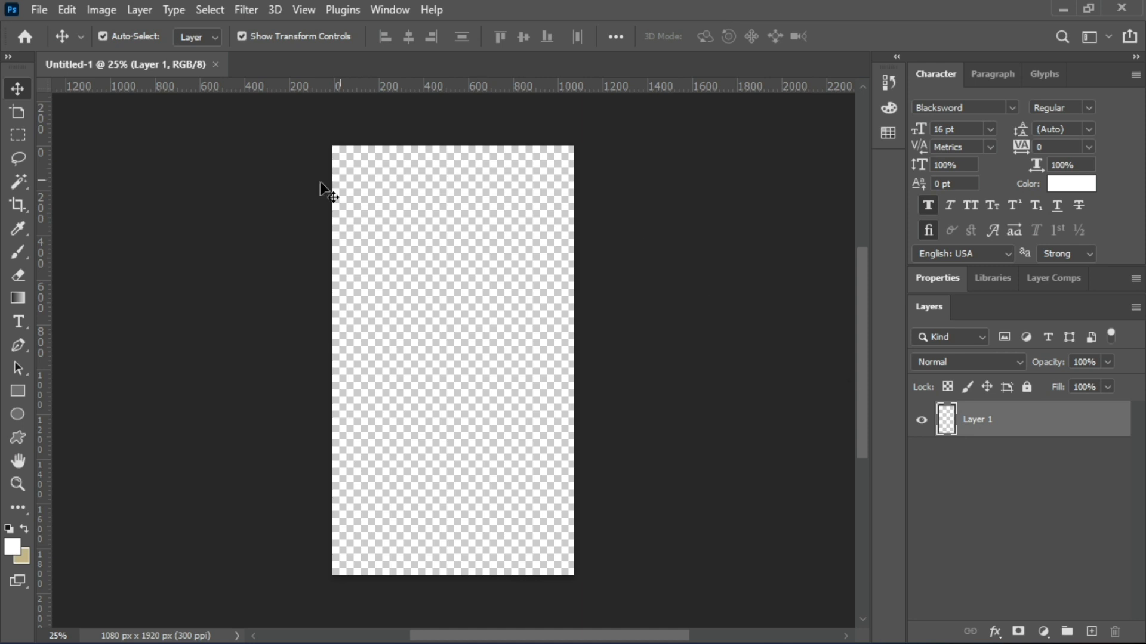
Place the embedded image tasty-burger-isolated-white-background-fresh-hamburger-fastfood-with-beef-cheese.jpg on the canvas and rasterize its layer.
left_click(39, 9)
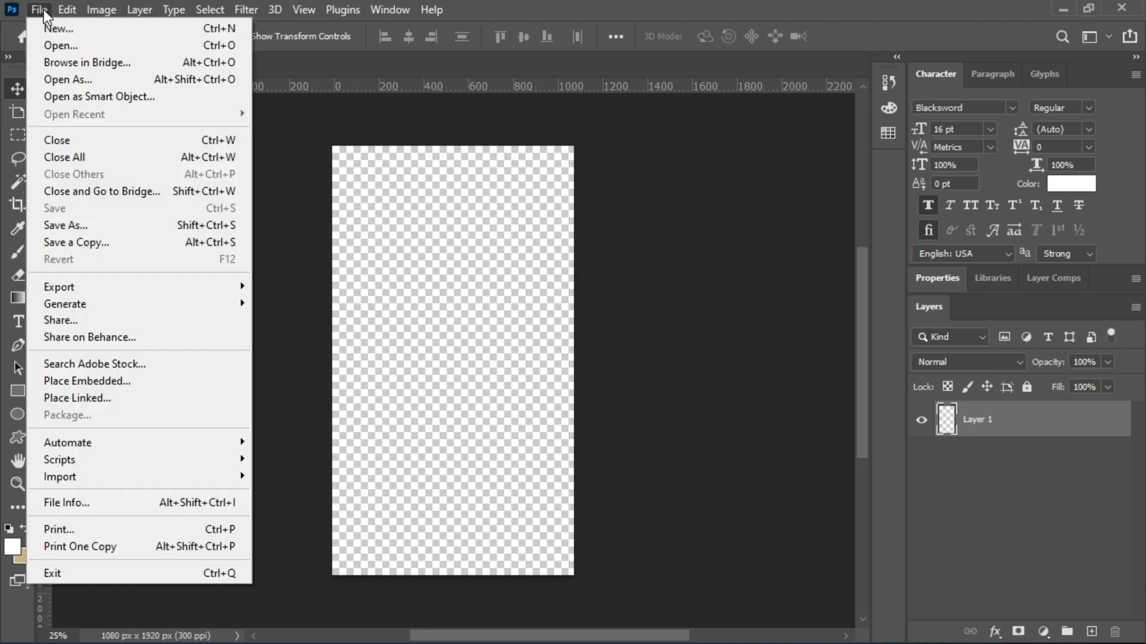
left_click(105, 381)
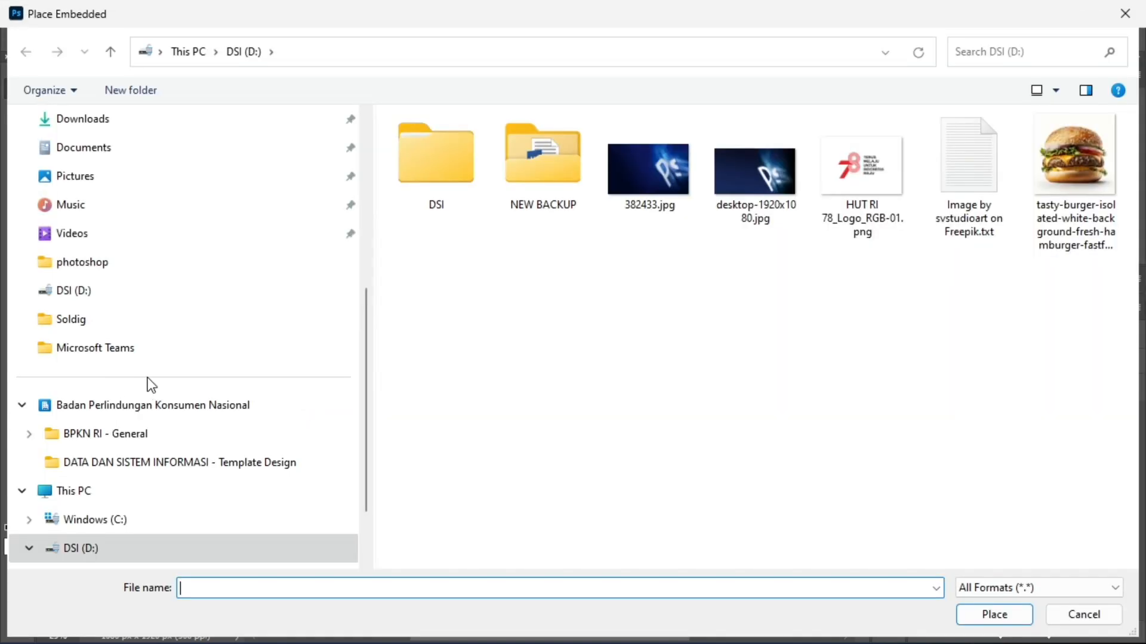
left_click(1093, 187)
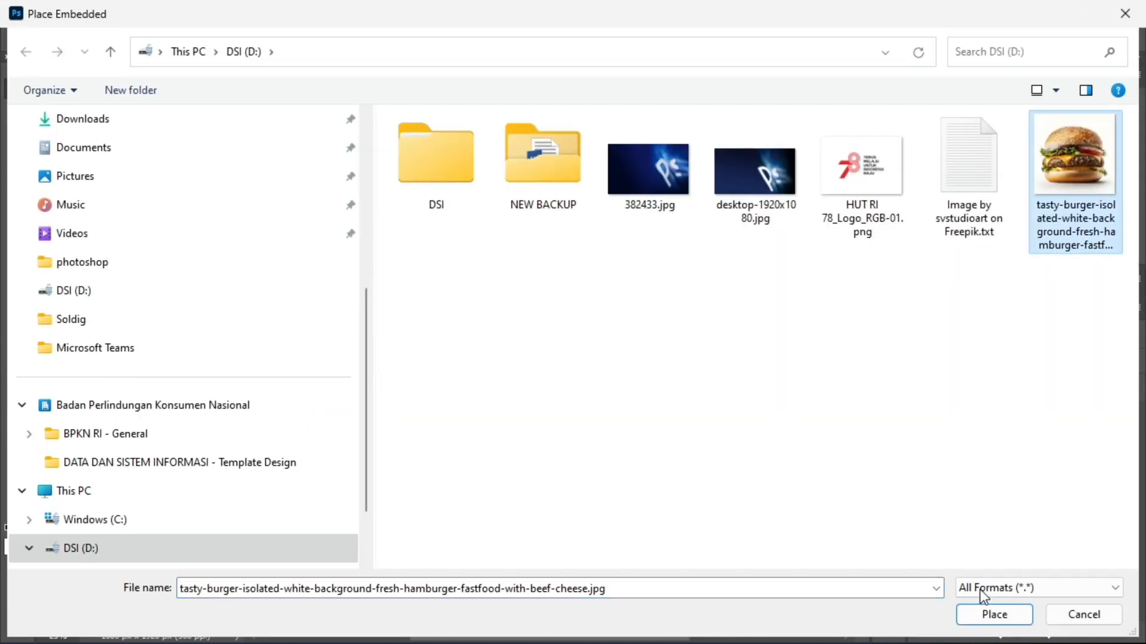
left_click(988, 621)
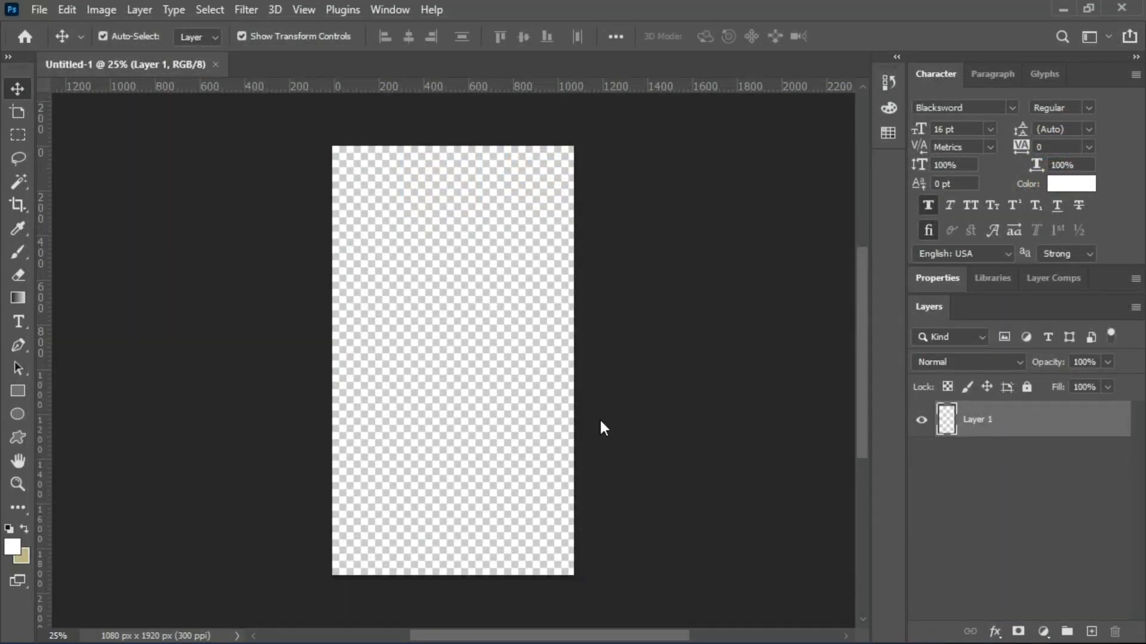
left_click(18, 89)
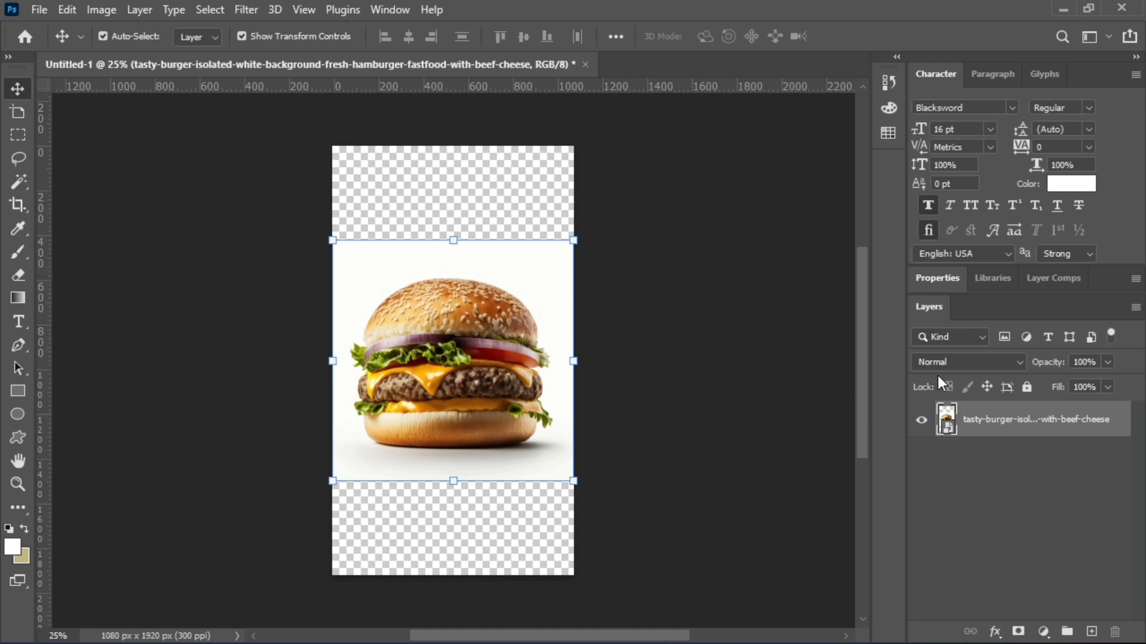
right_click(975, 422)
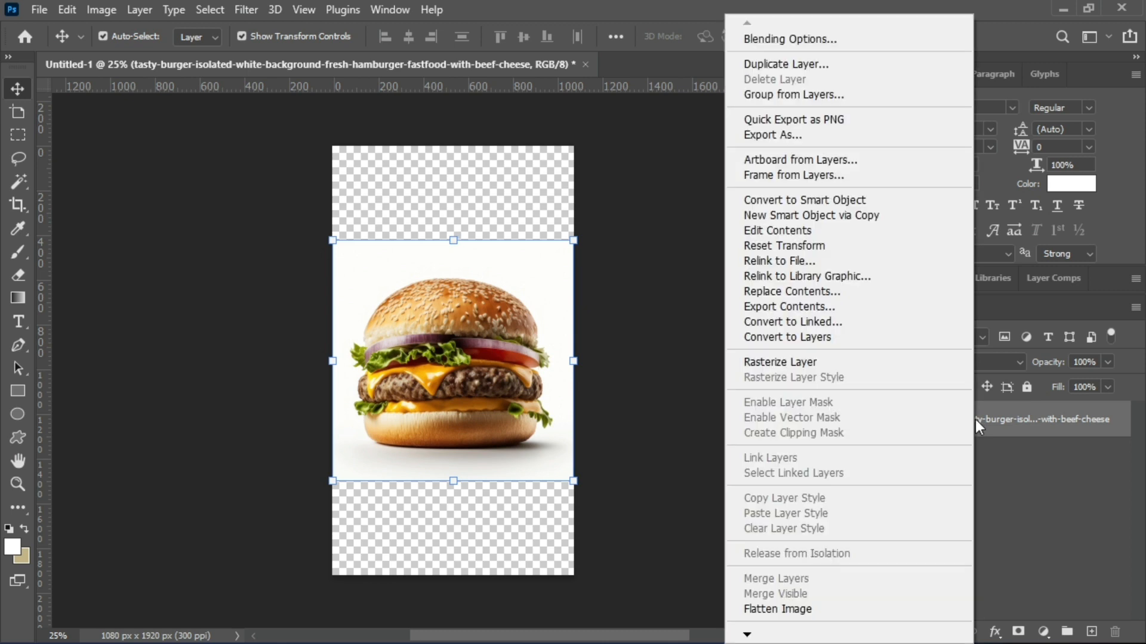
left_click(840, 364)
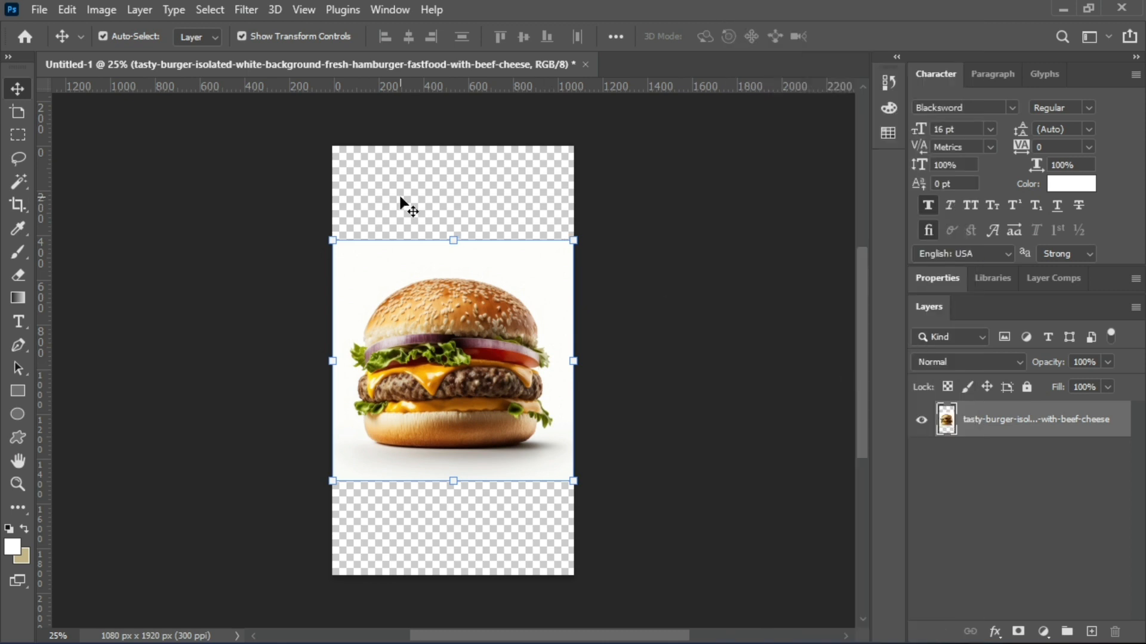
Select the burger on its layer with the Magic Wand tool's Select Subject, and undo the trial deletion of the burger.
left_click(25, 184)
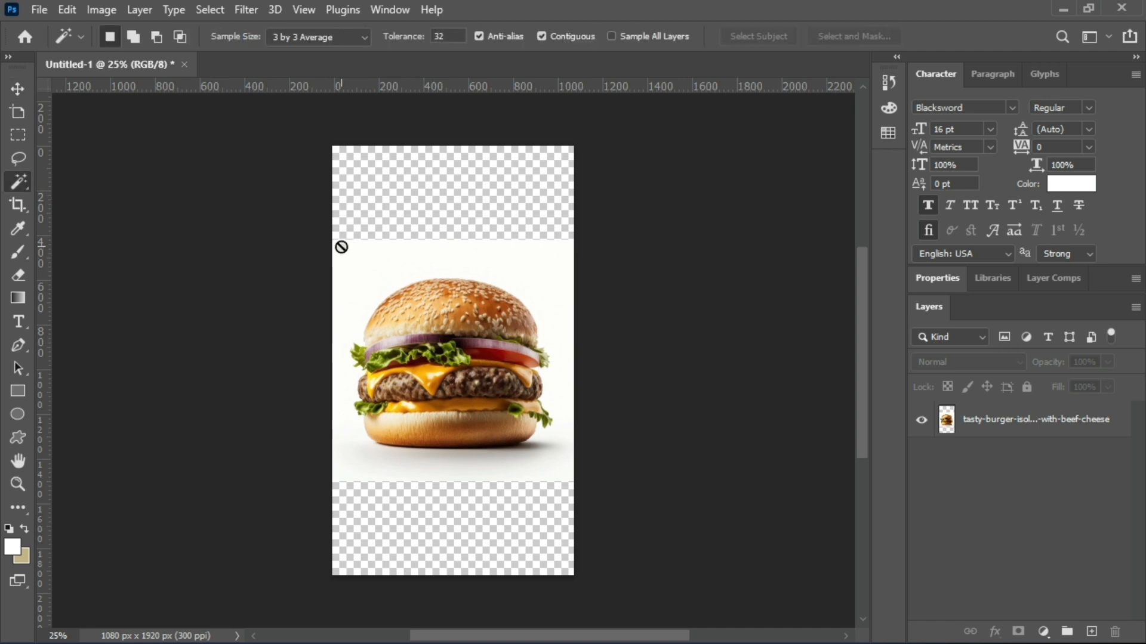
left_click(17, 89)
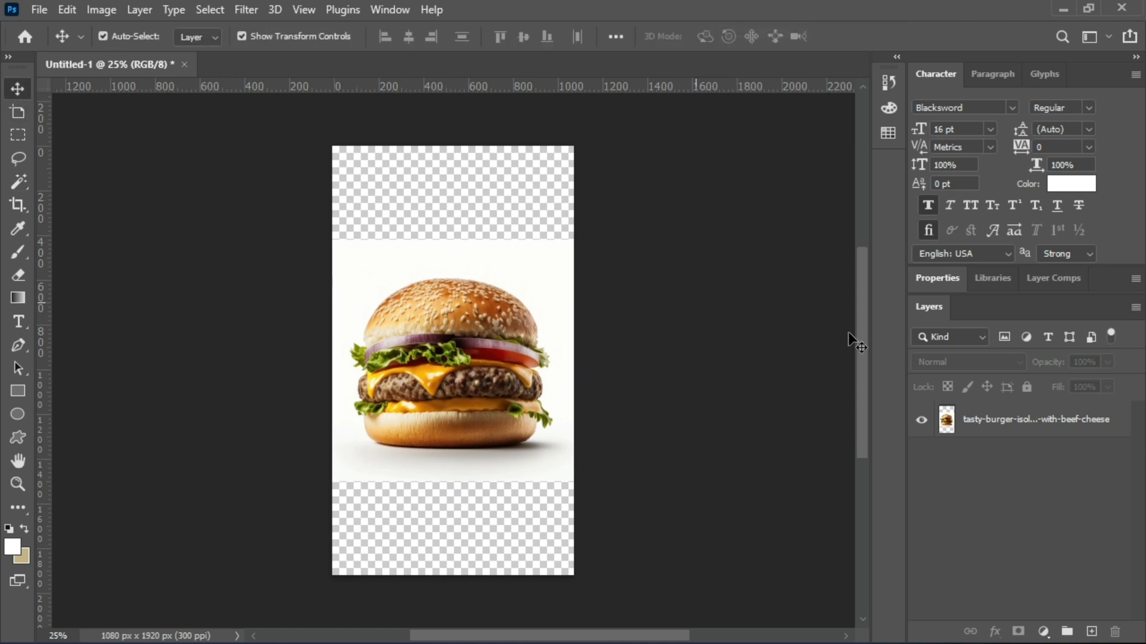
left_click(1037, 421)
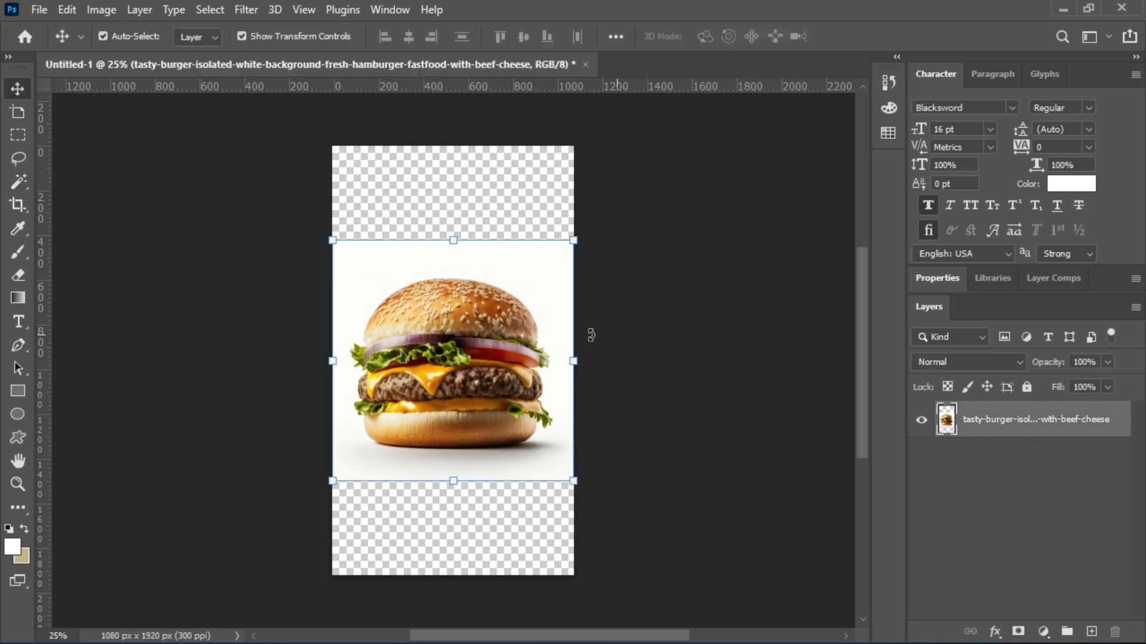
left_click(10, 183)
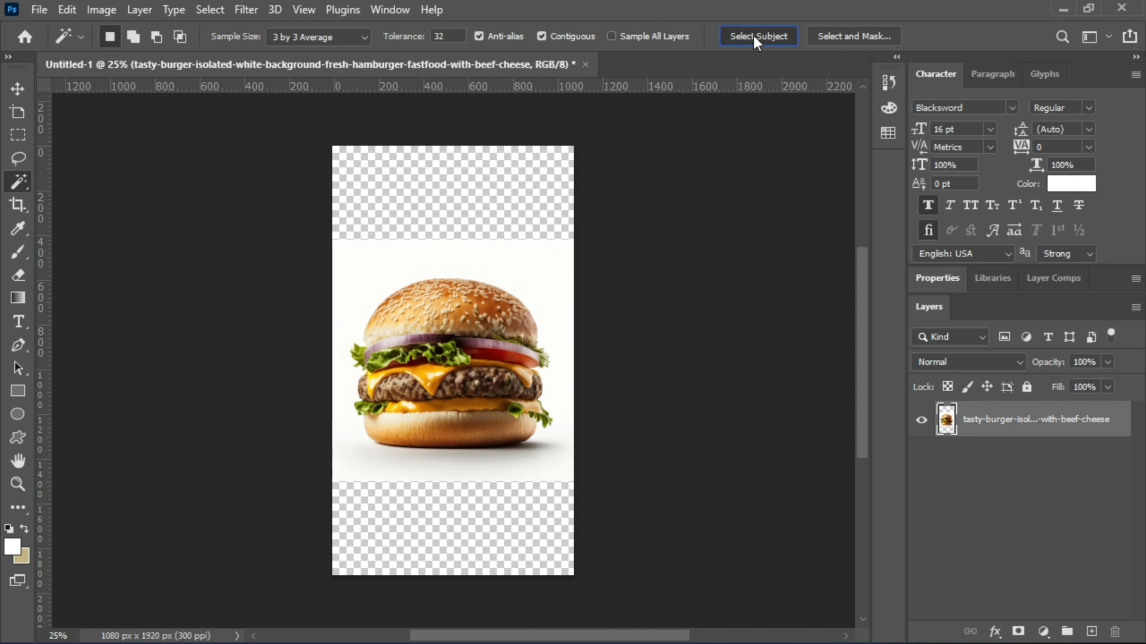
left_click(753, 35)
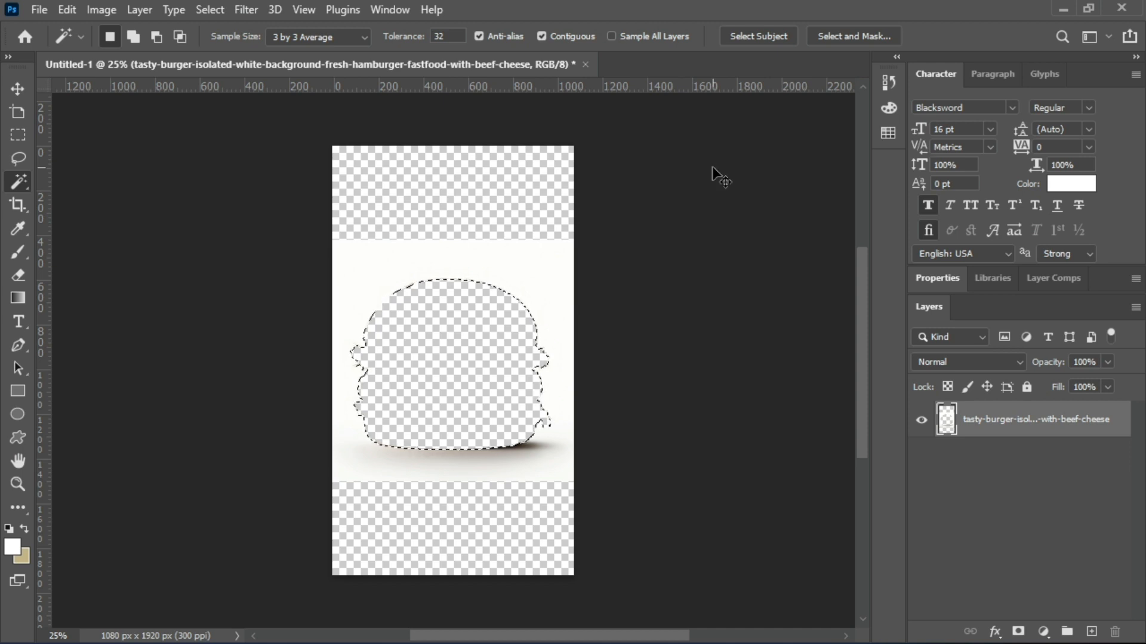
key("ctrl+z")
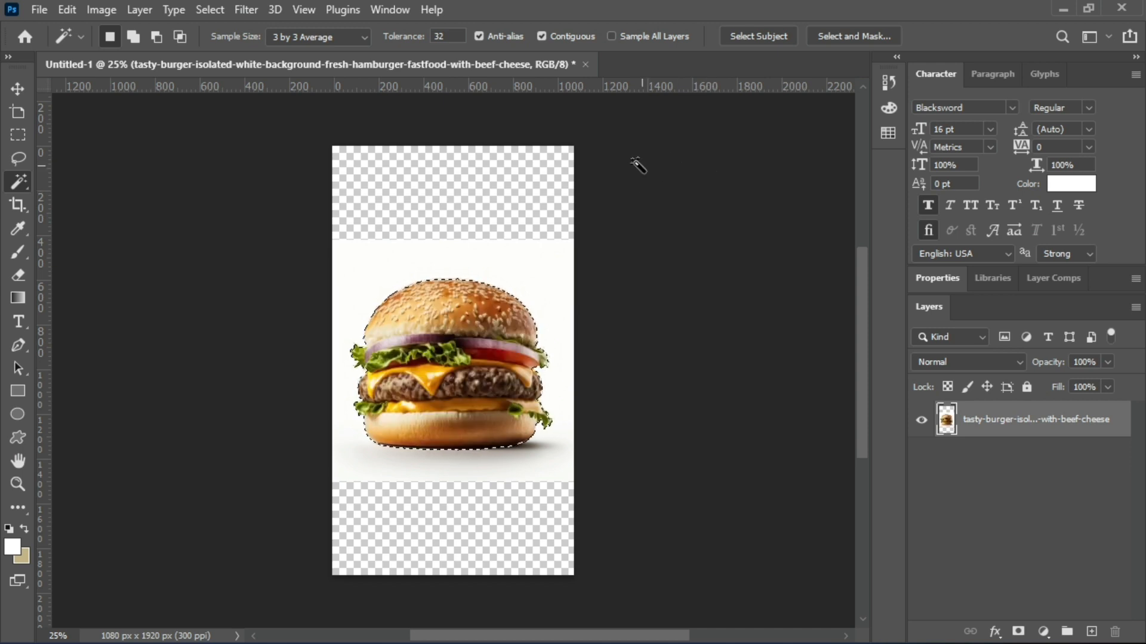
Invert the burger selection and delete the white background around it.
left_click(210, 9)
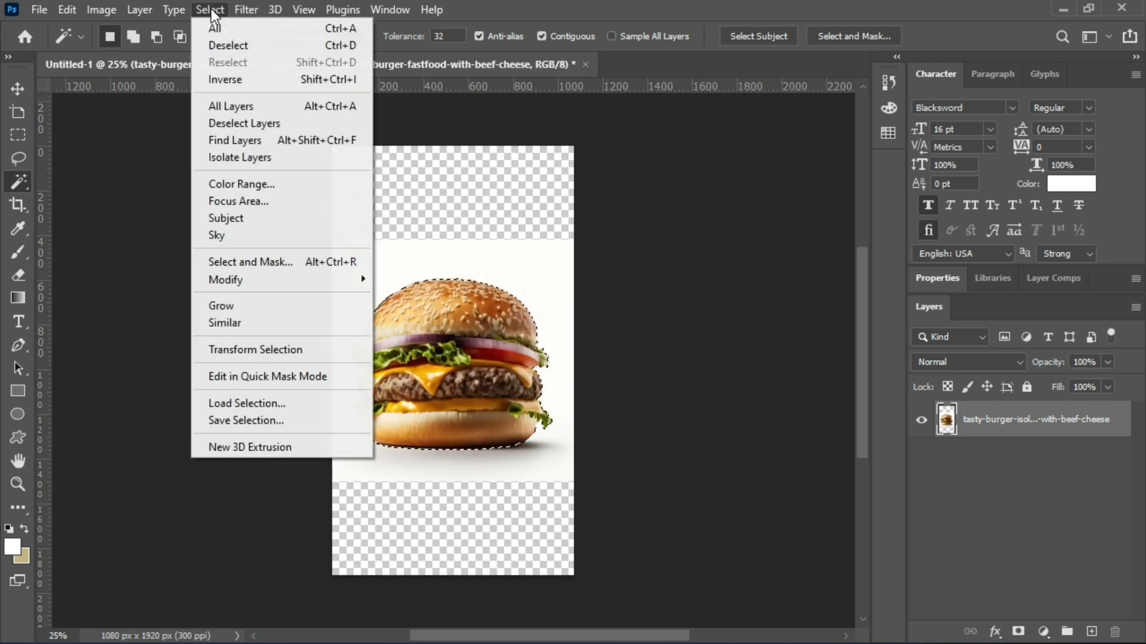
left_click(230, 80)
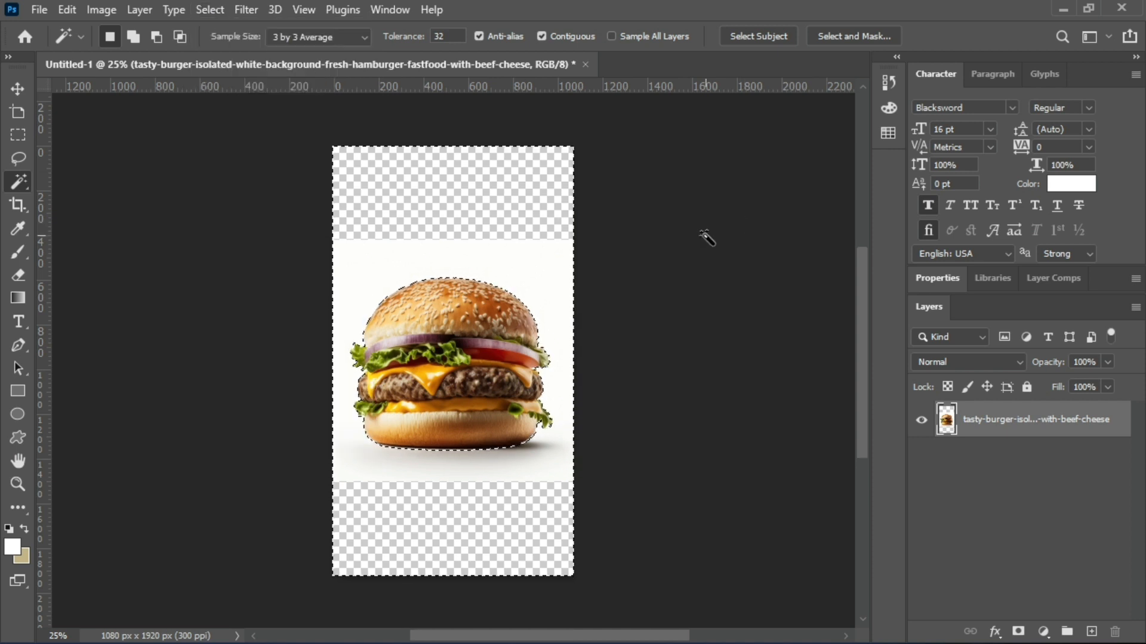
key("Delete")
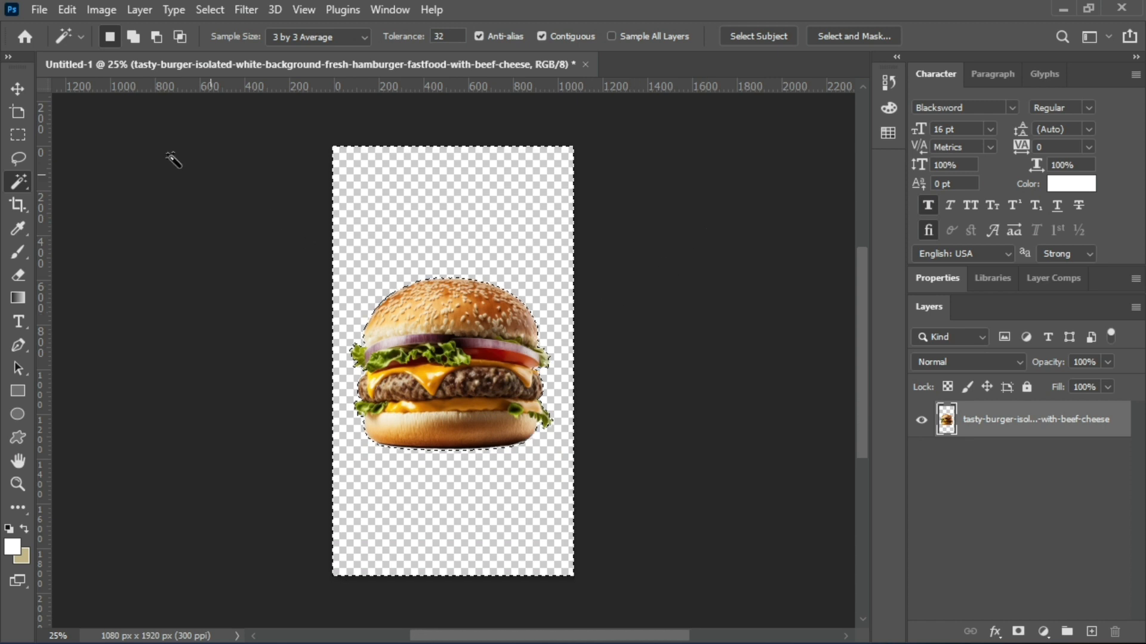
Draw a red rectangle shape about 1086 x 1932 px covering the whole canvas and clear the active selection.
left_click(17, 90)
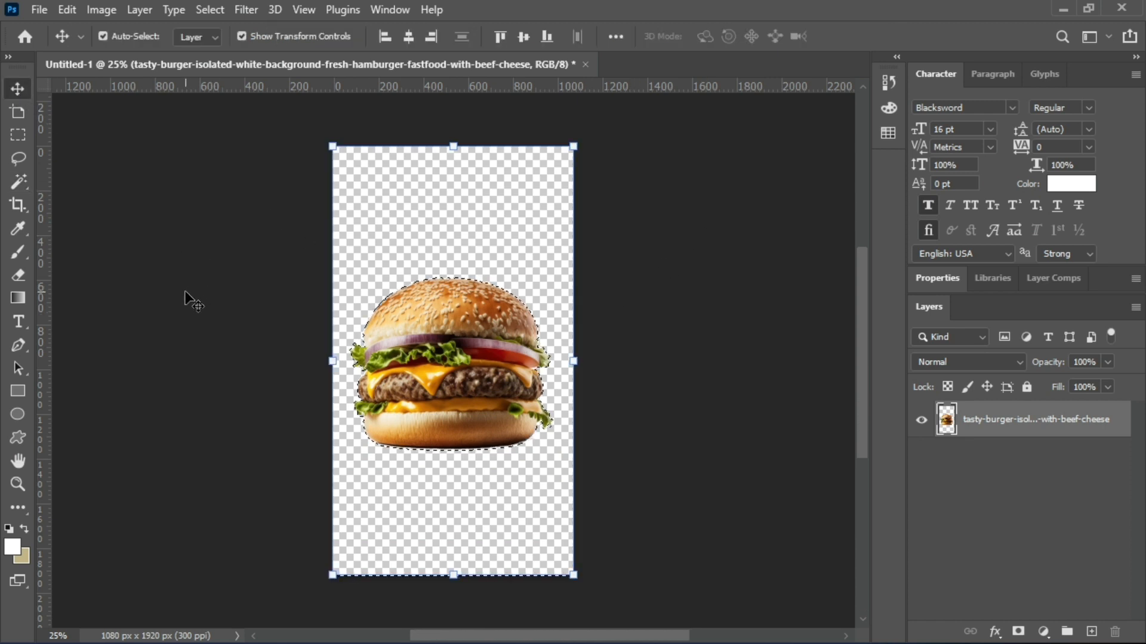
left_click(15, 392)
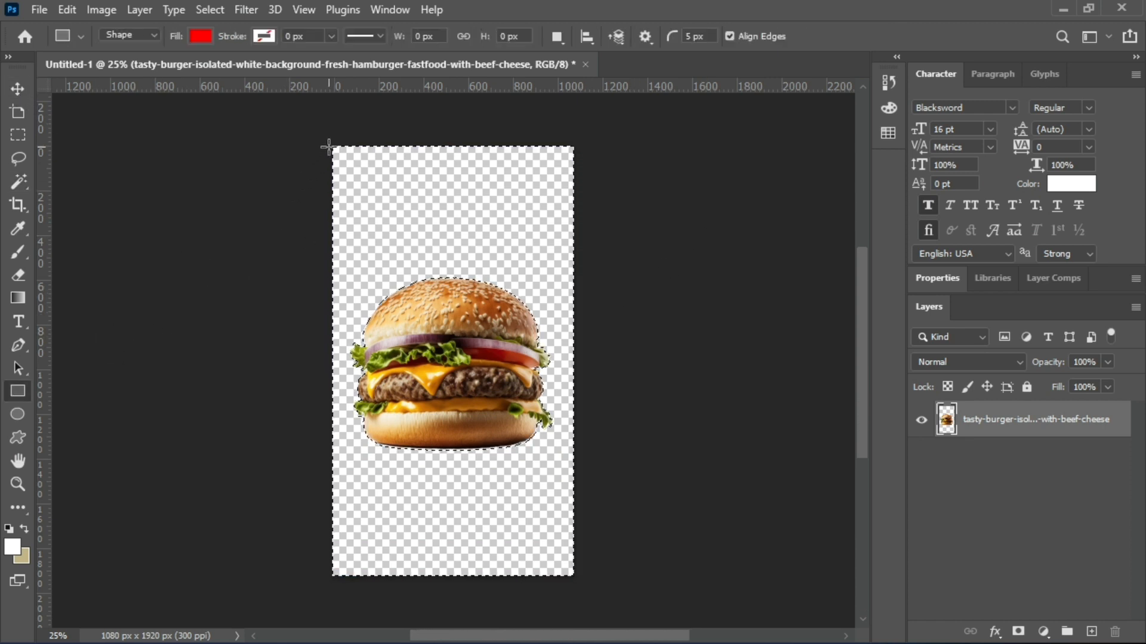
left_click_drag(478, 458, 575, 576)
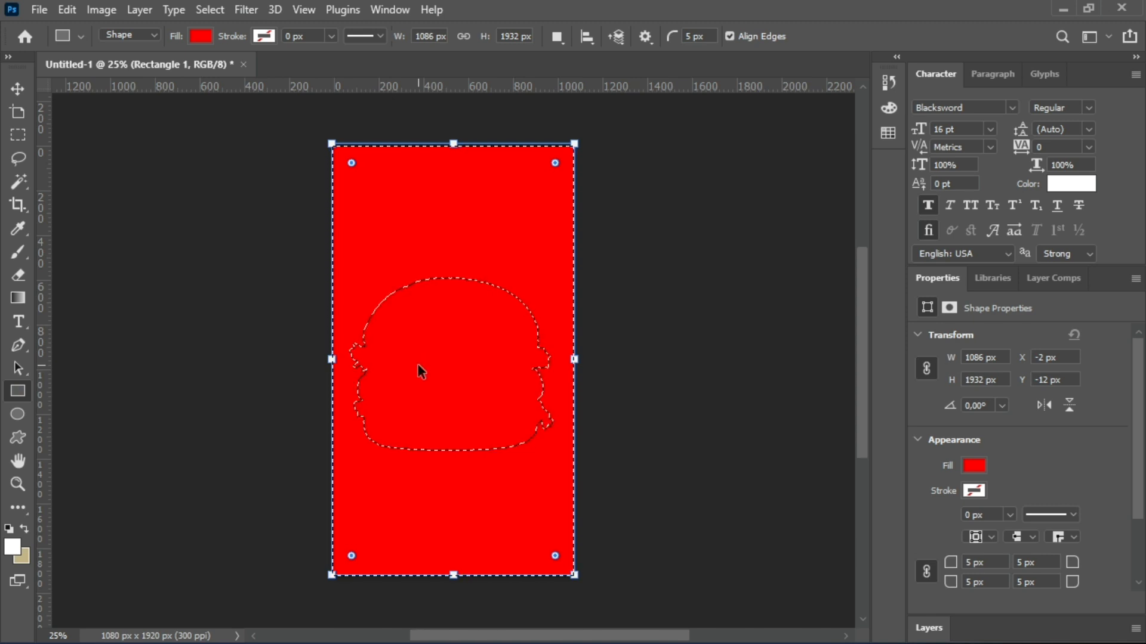
key("ctrl+d")
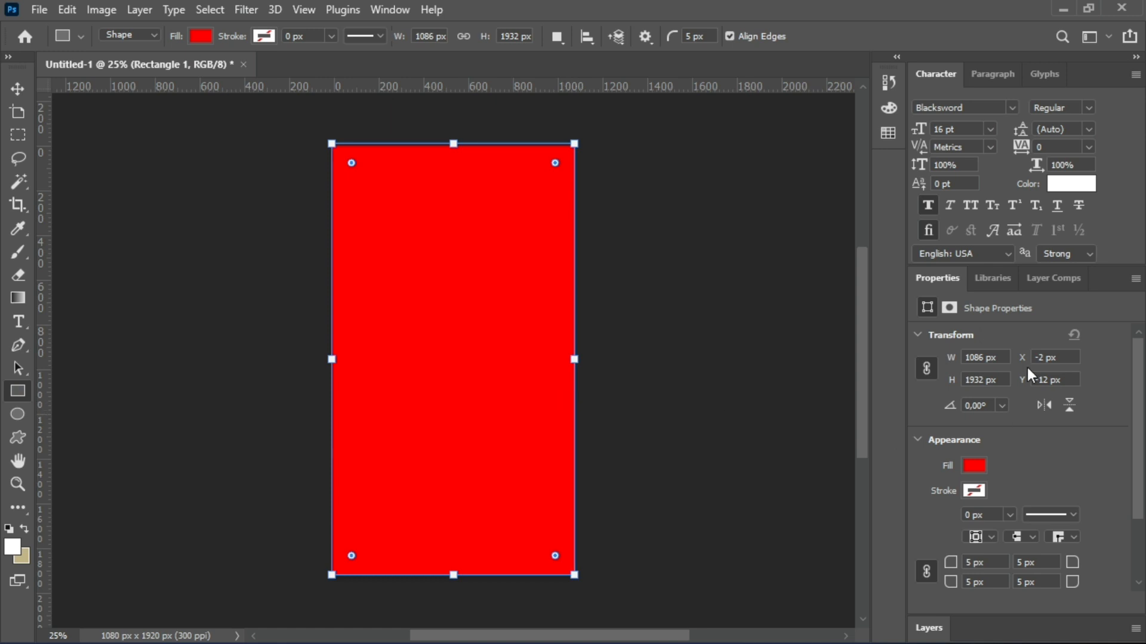
Place the burger layer above the red rectangle layer and move the burger down into the lower half of the canvas.
left_click(925, 627)
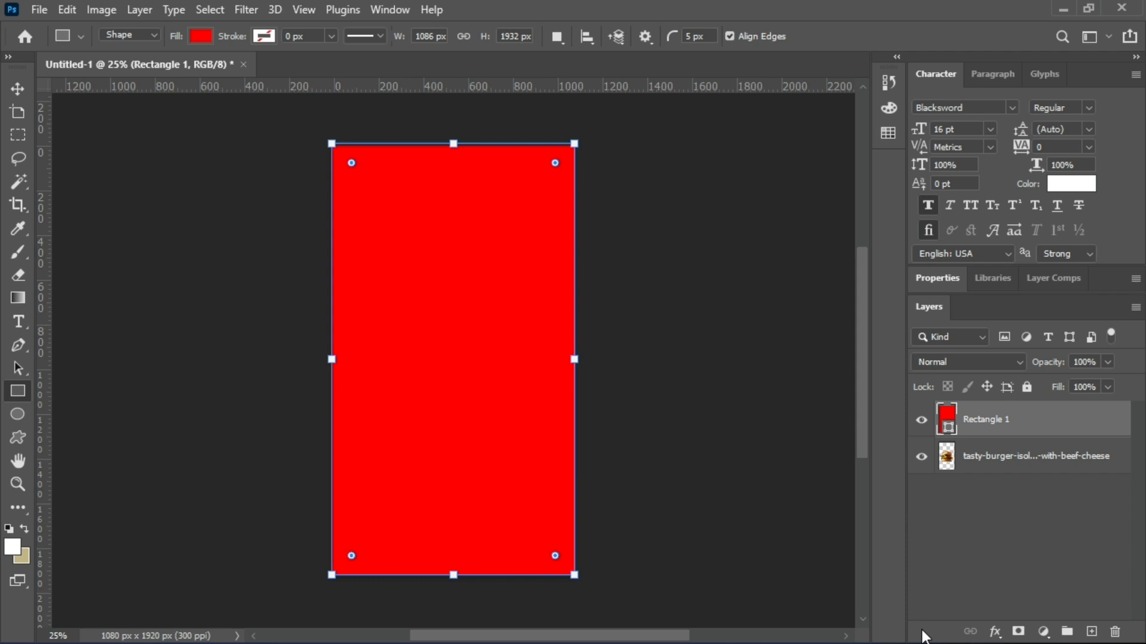
left_click(983, 465)
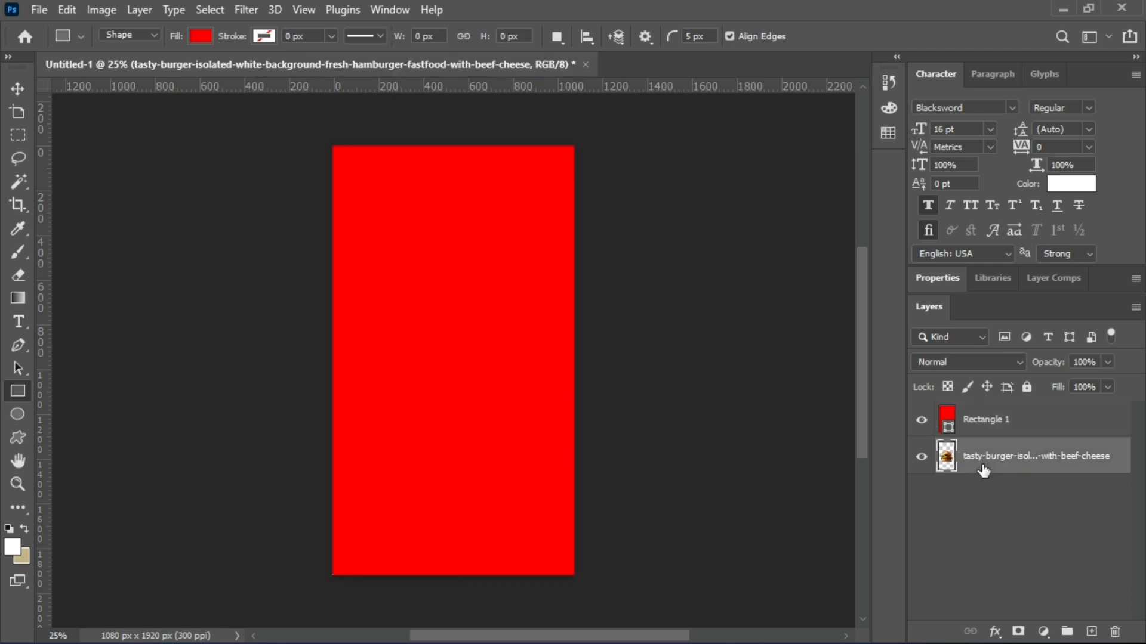
left_click_drag(983, 472, 977, 412)
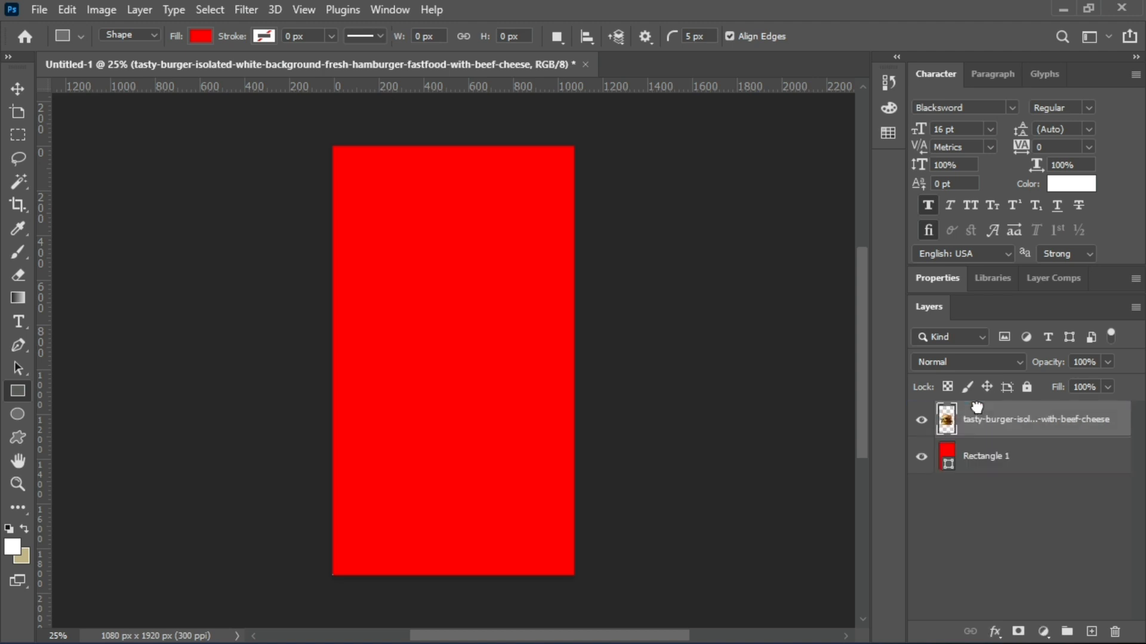
left_click(15, 90)
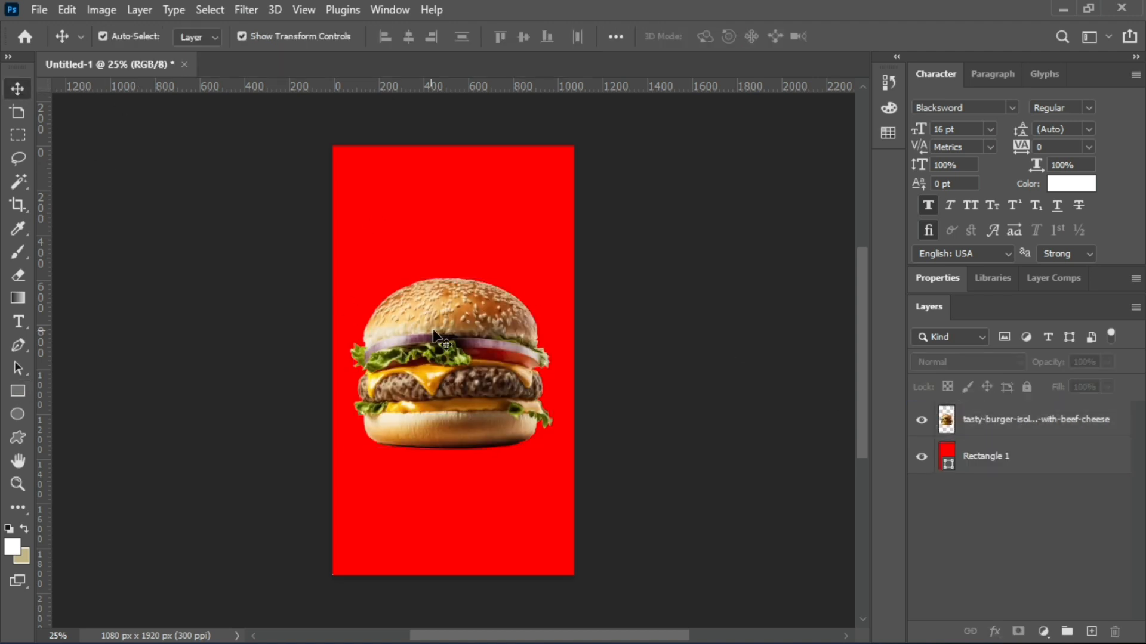
left_click_drag(470, 317, 470, 381)
left_click(267, 266)
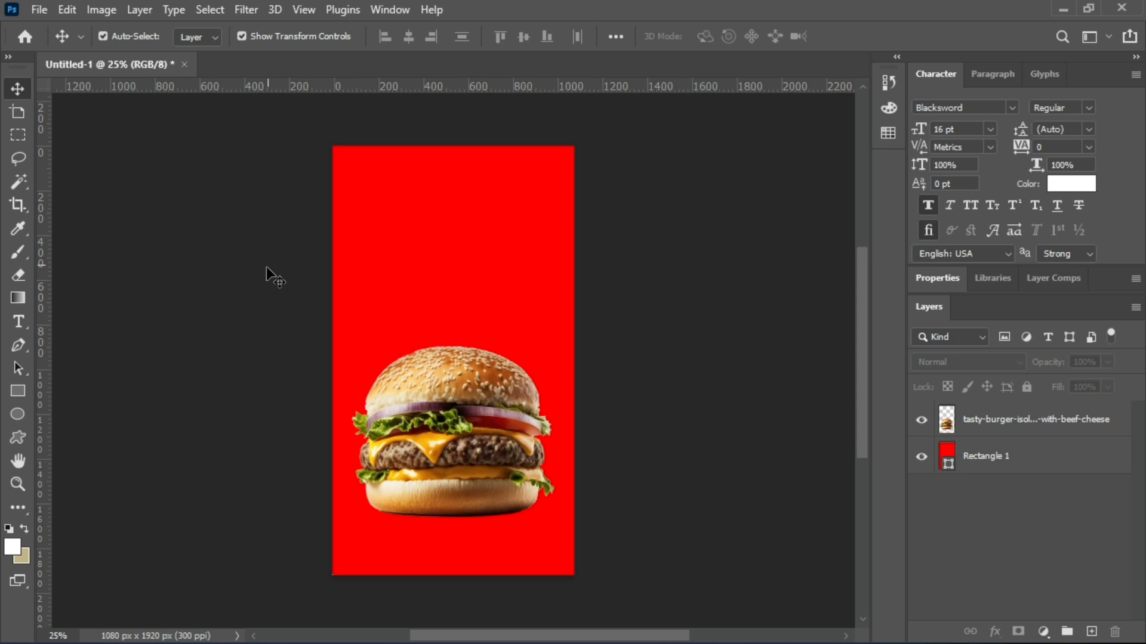
Add a white text layer reading "BUY 1 GET1" above the burger.
left_click(22, 321)
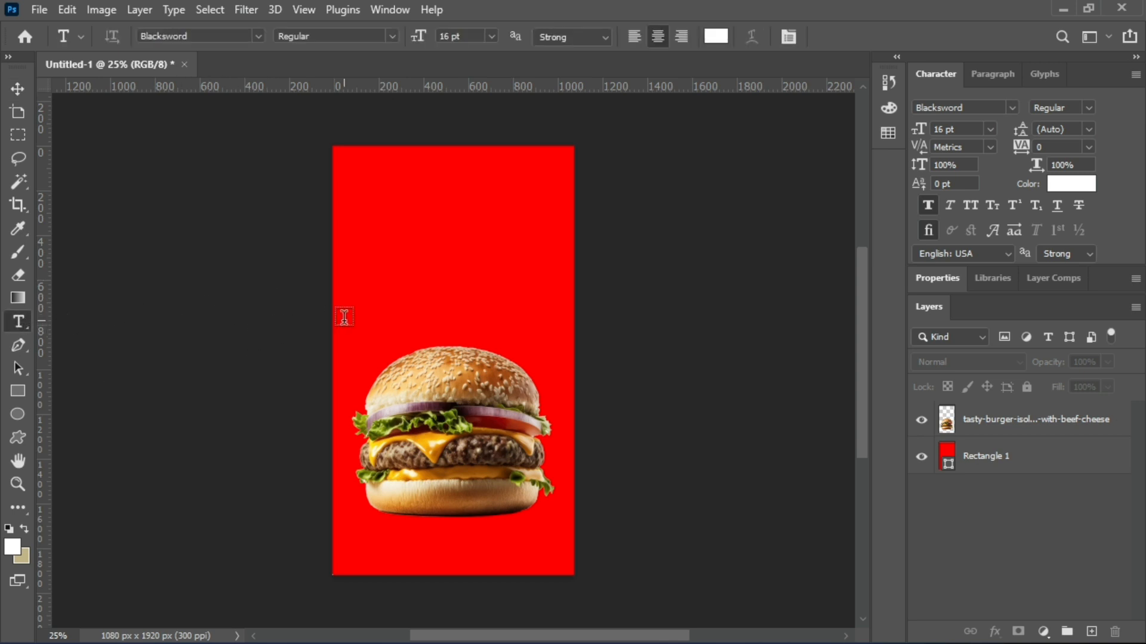
left_click(446, 276)
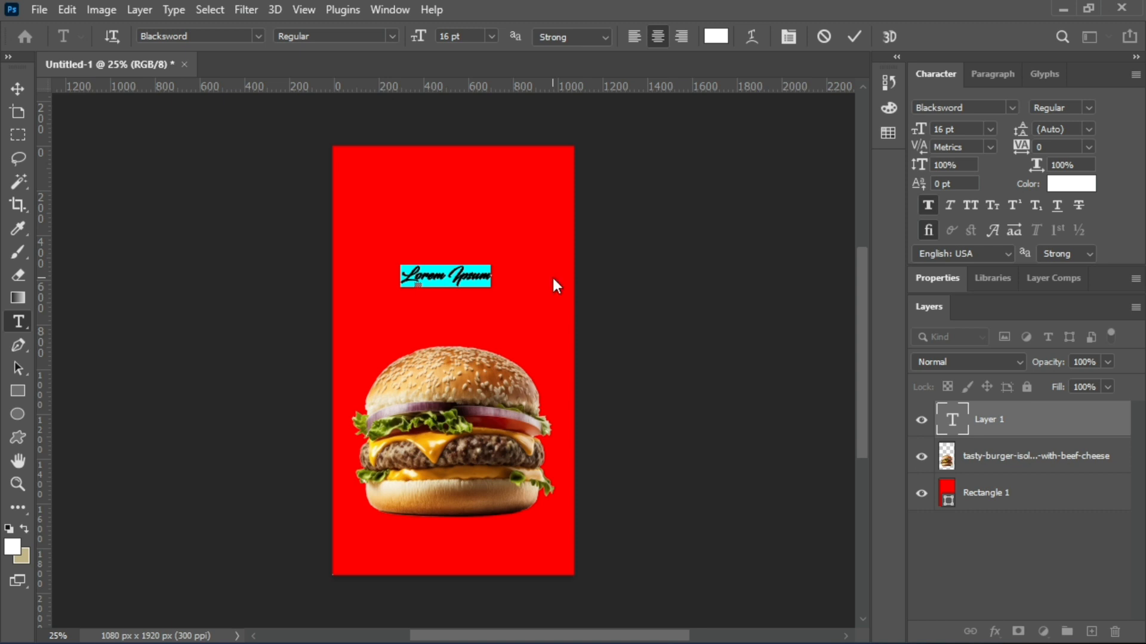
type("BUY 1")
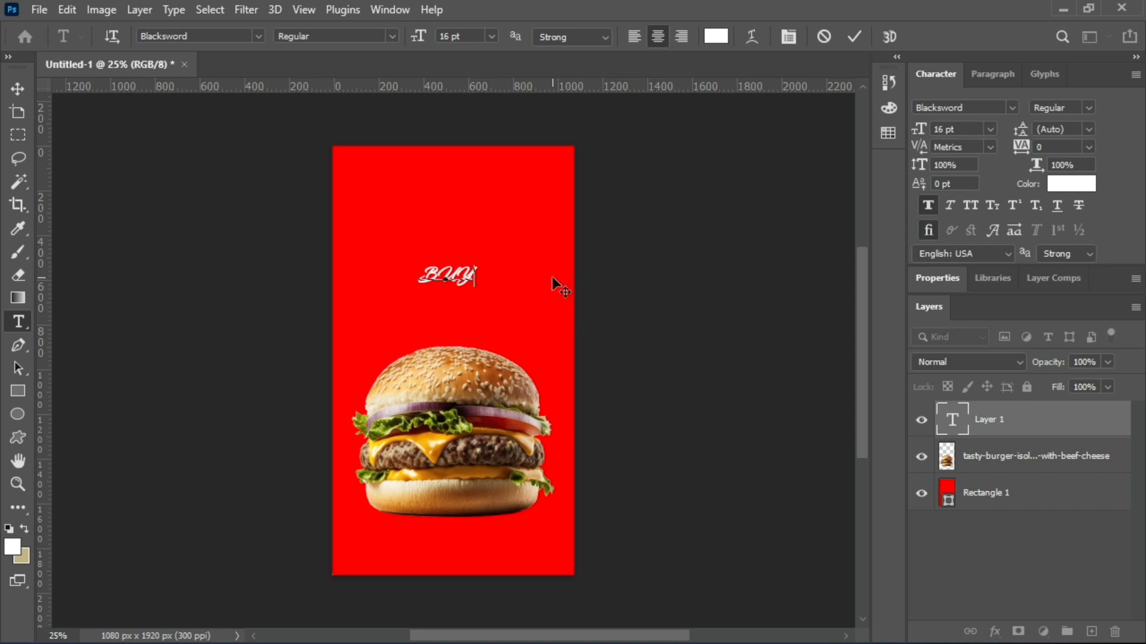
type(" GET")
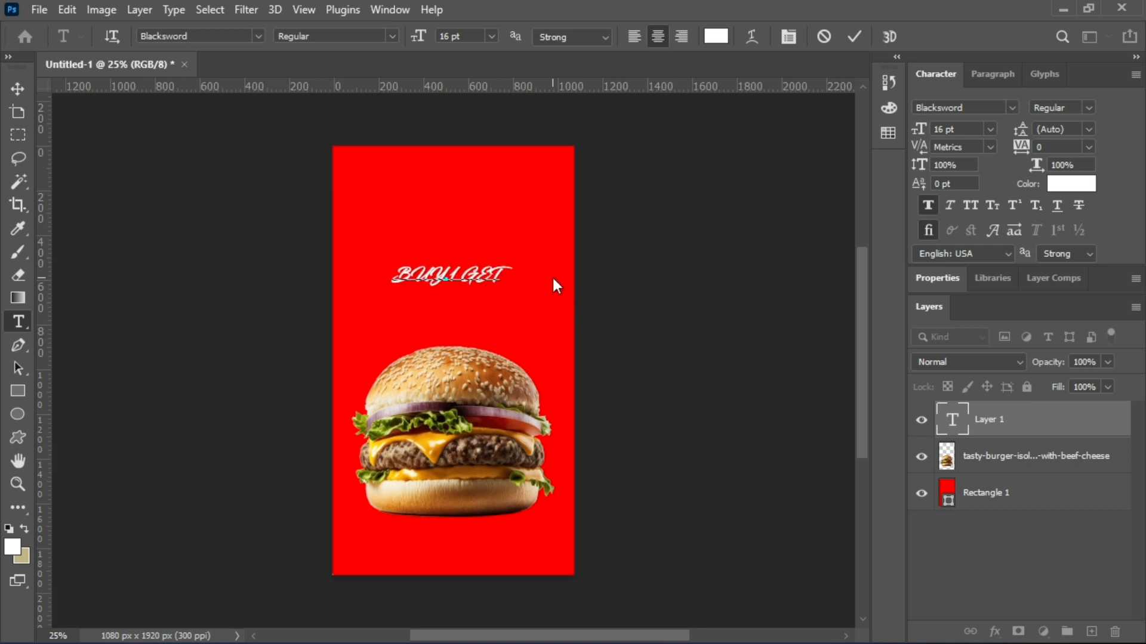
type(" 1")
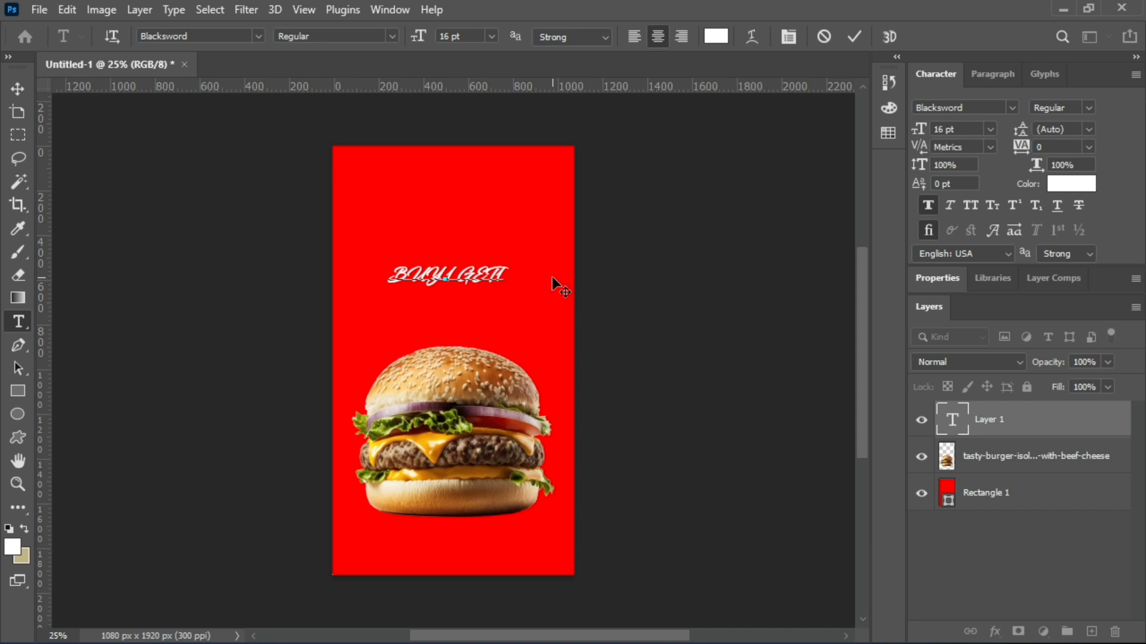
left_click(17, 89)
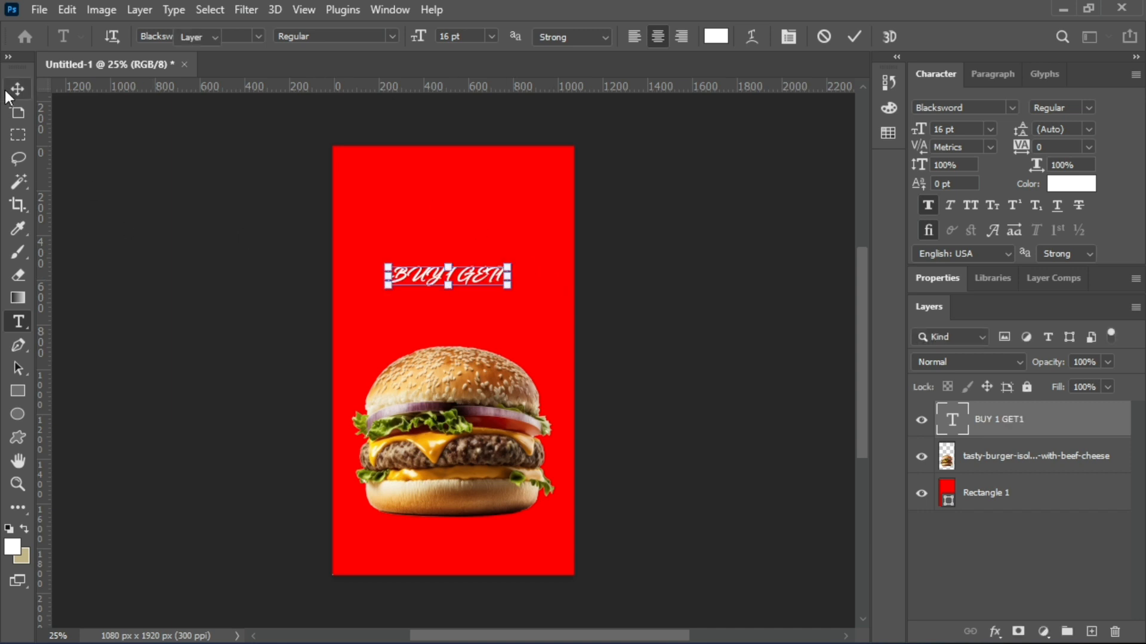
double_click(488, 272)
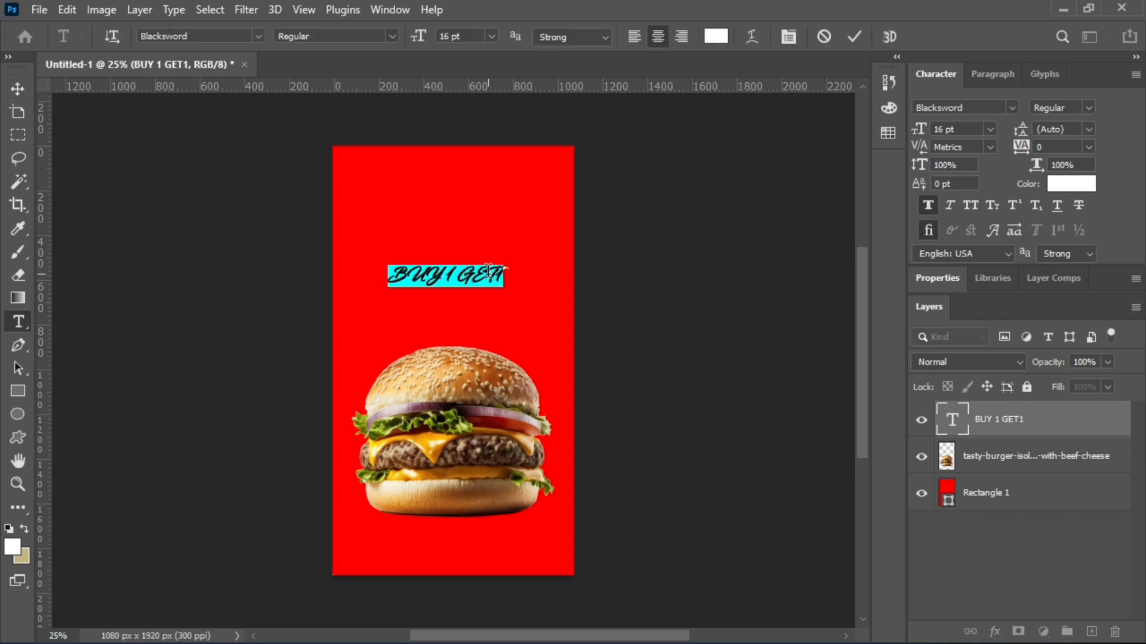
left_click(17, 88)
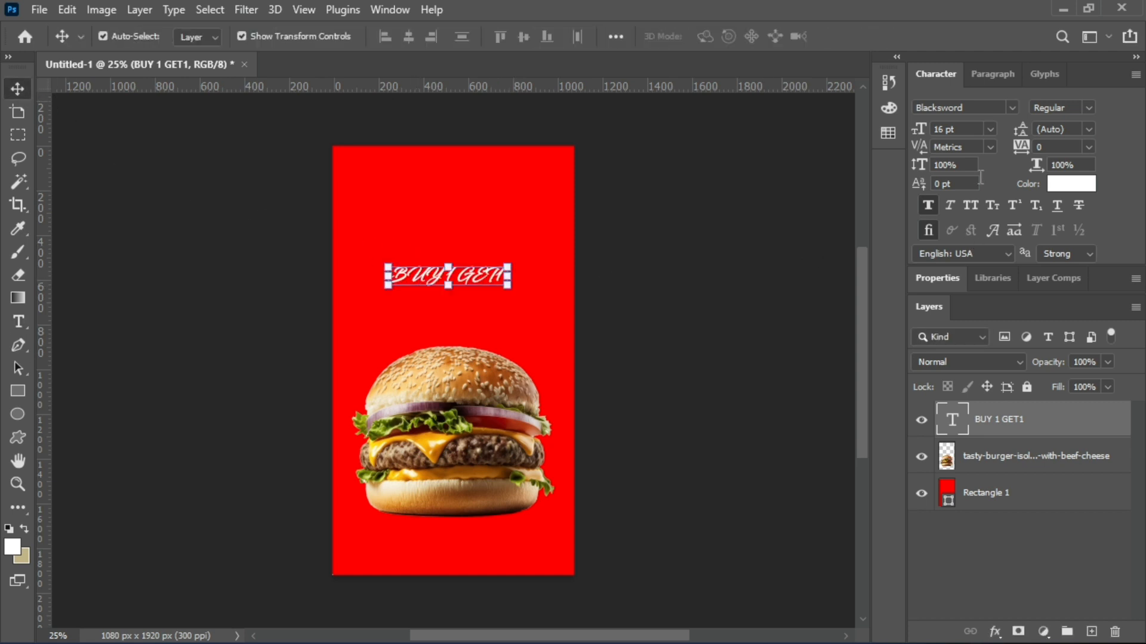
Set the "BUY 1 GET1" text's font to Bebas Neue and its size to 72 pt.
left_click(1009, 108)
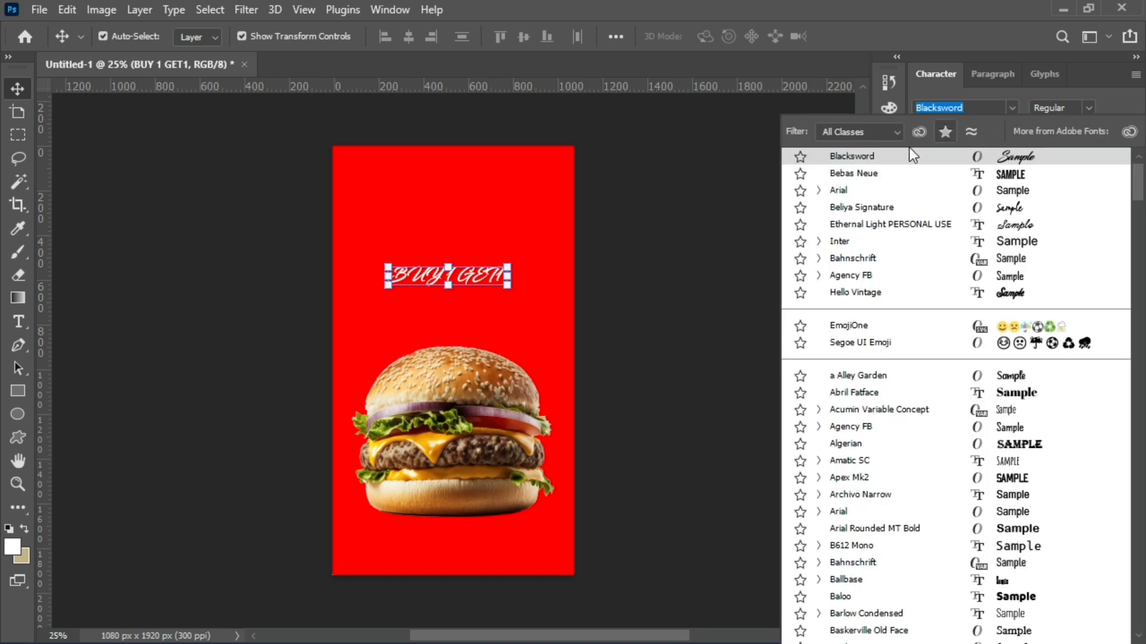
left_click(875, 174)
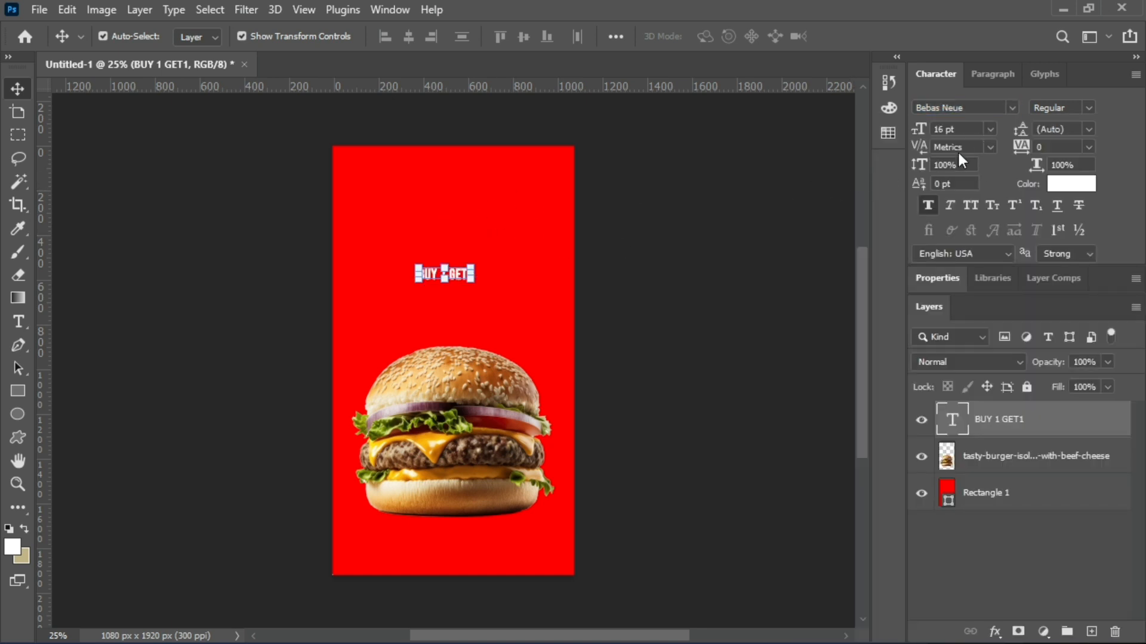
left_click(990, 129)
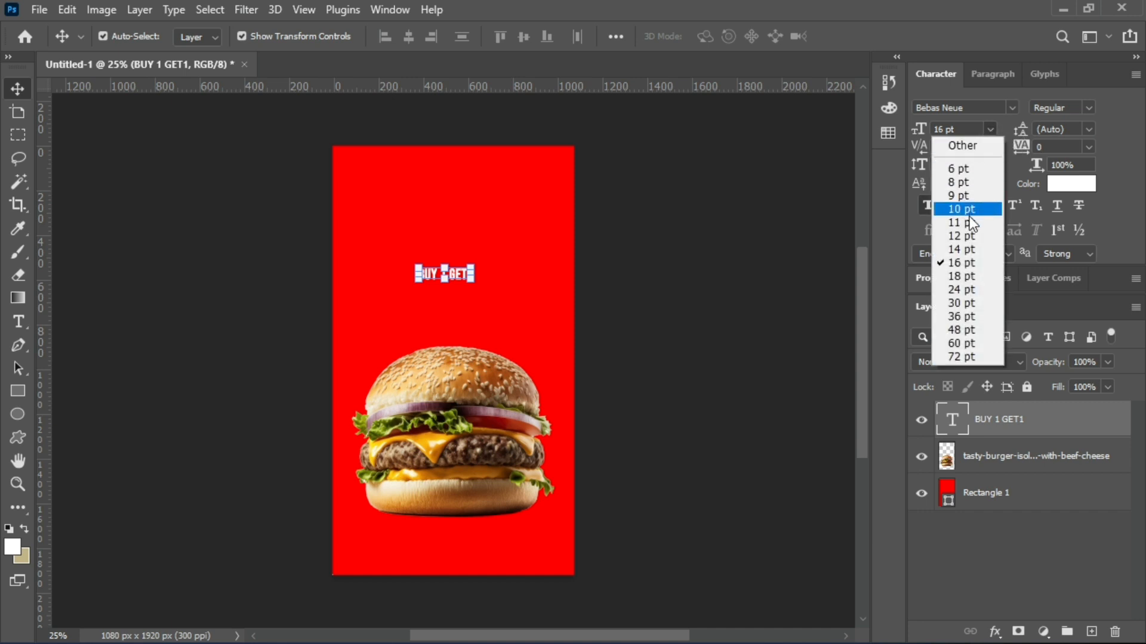
left_click(959, 303)
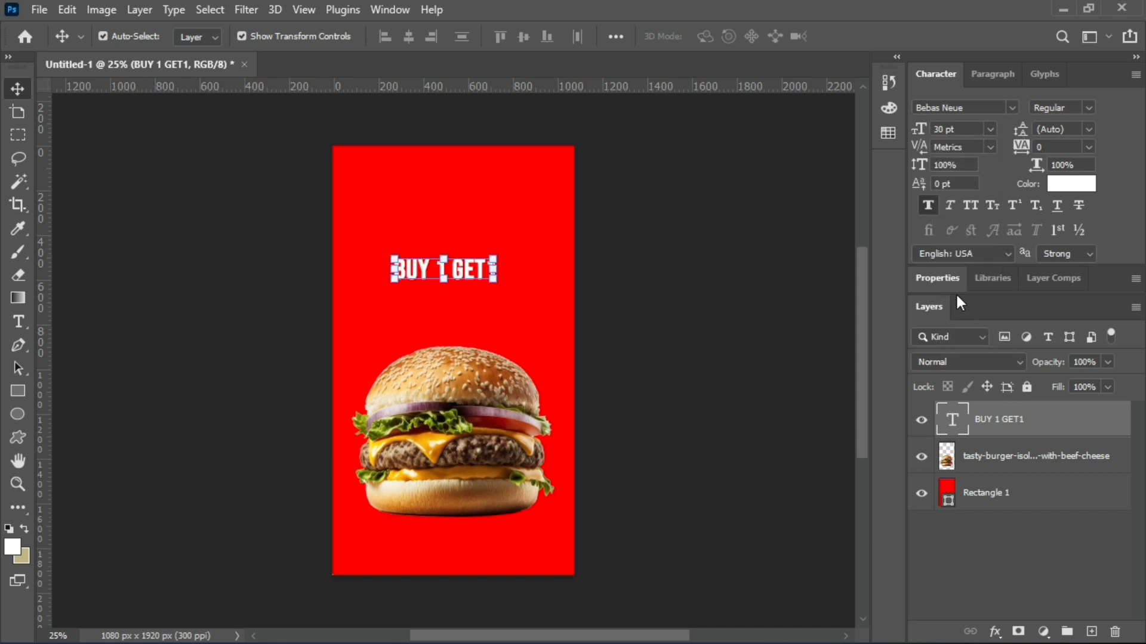
left_click(989, 129)
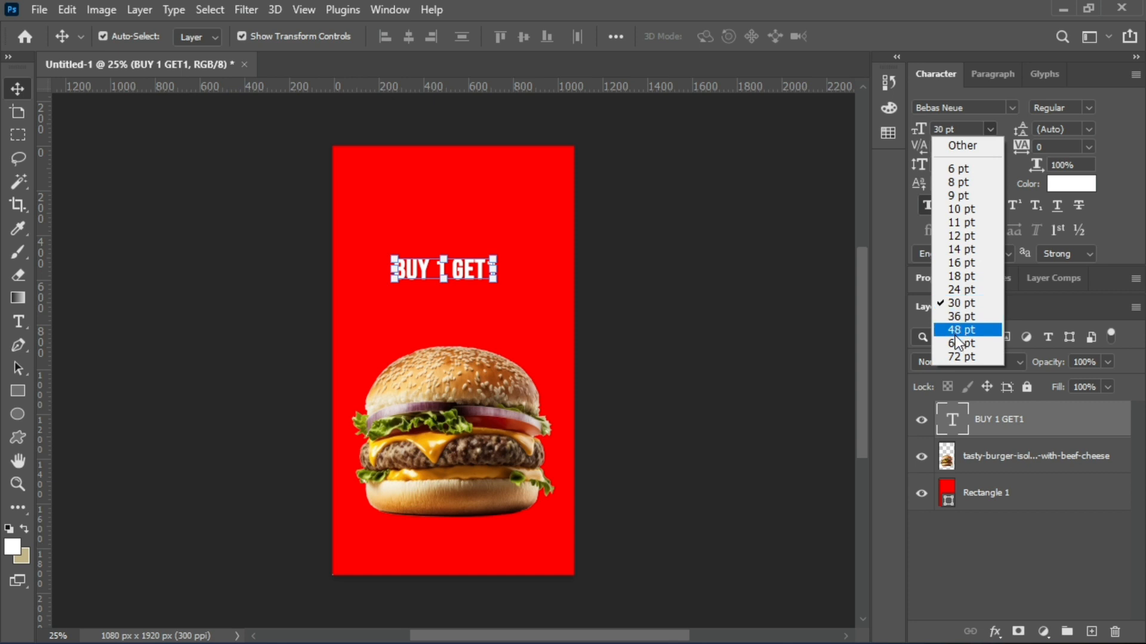
left_click(951, 356)
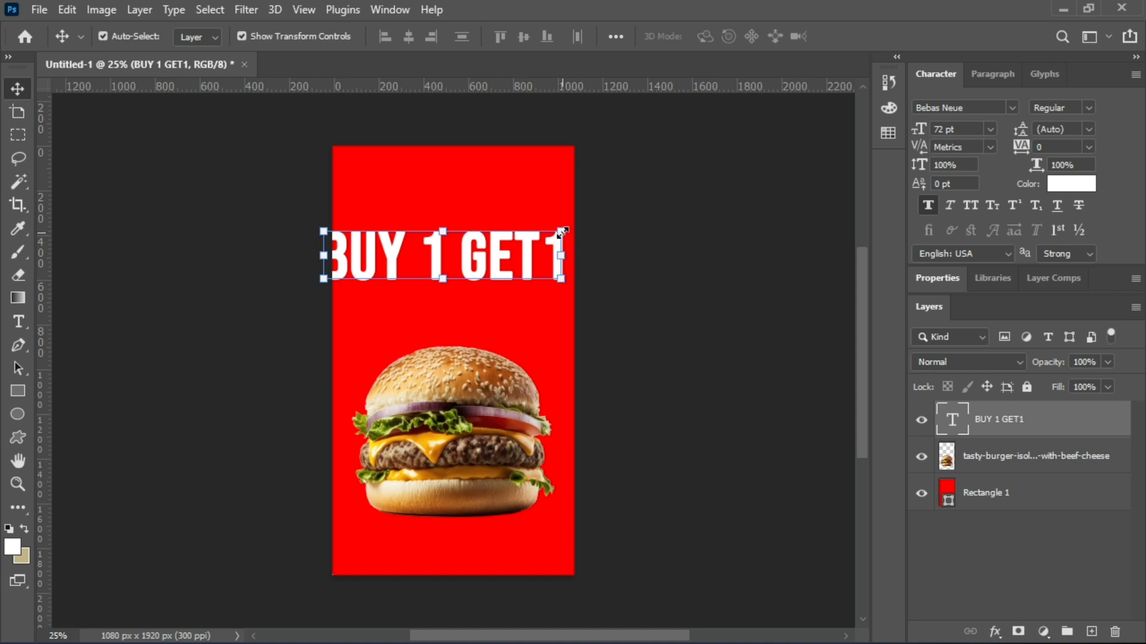
Scale the headline text to about 86% to fit the canvas width and remove the space between "BUY" and "1".
left_click_drag(563, 231, 470, 320)
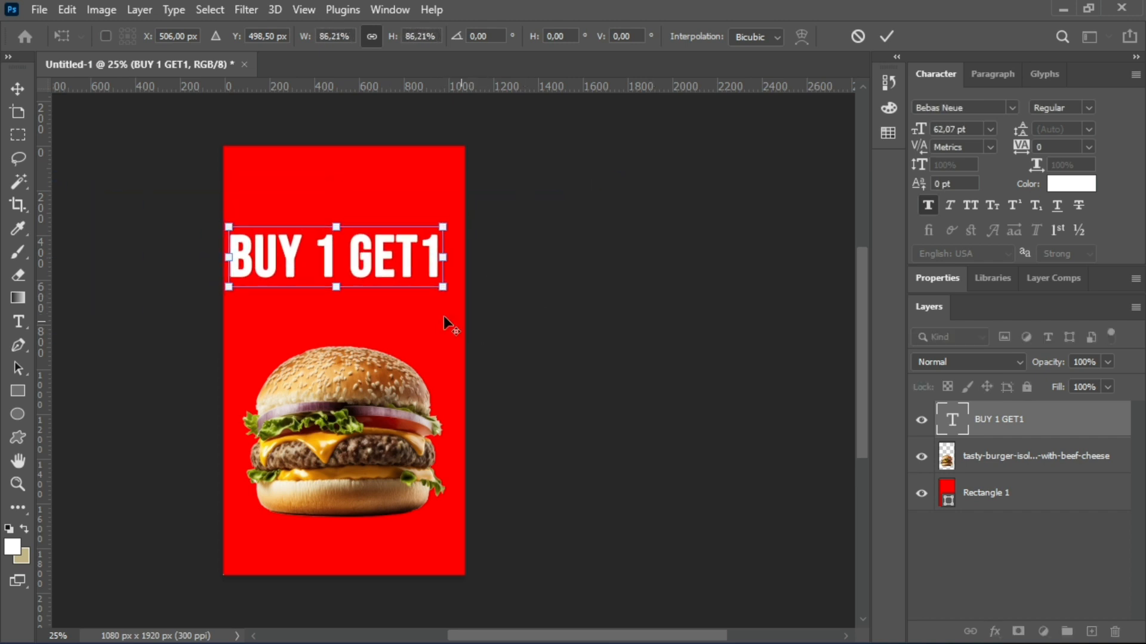
left_click(19, 327)
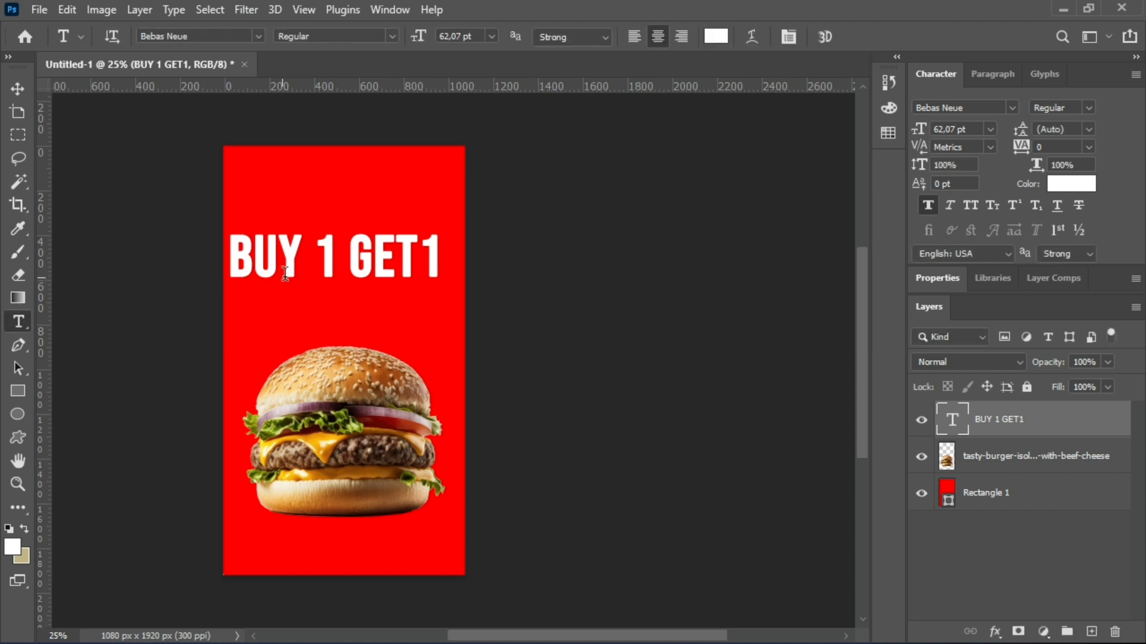
left_click(324, 252)
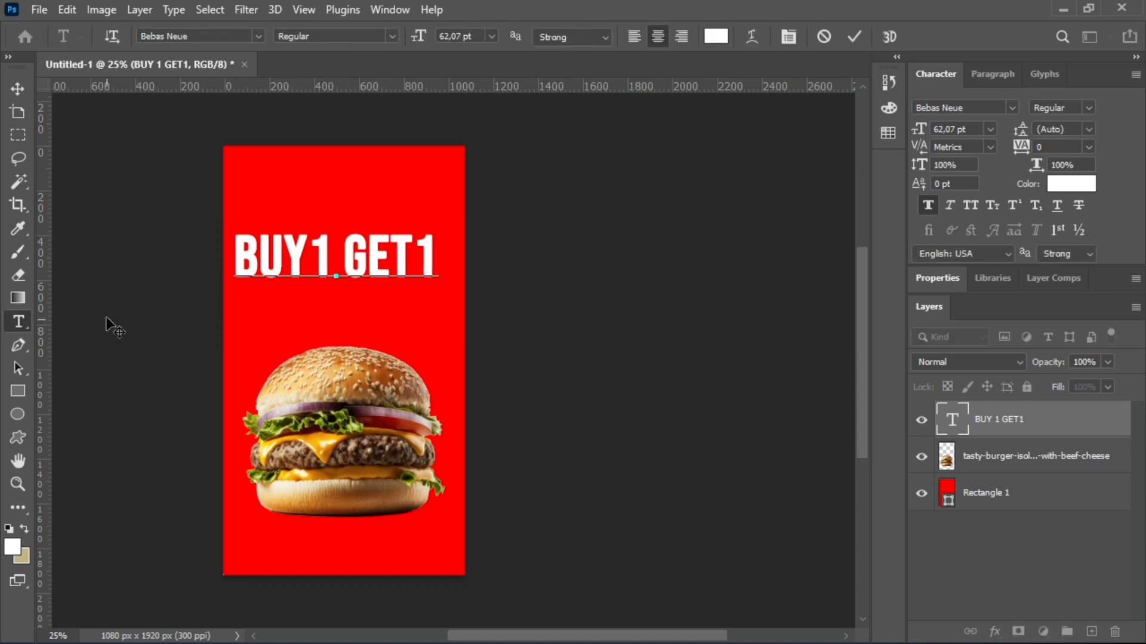
Move the "BUY1 GET1" headline down to just above the burger and deselect it.
left_click(17, 88)
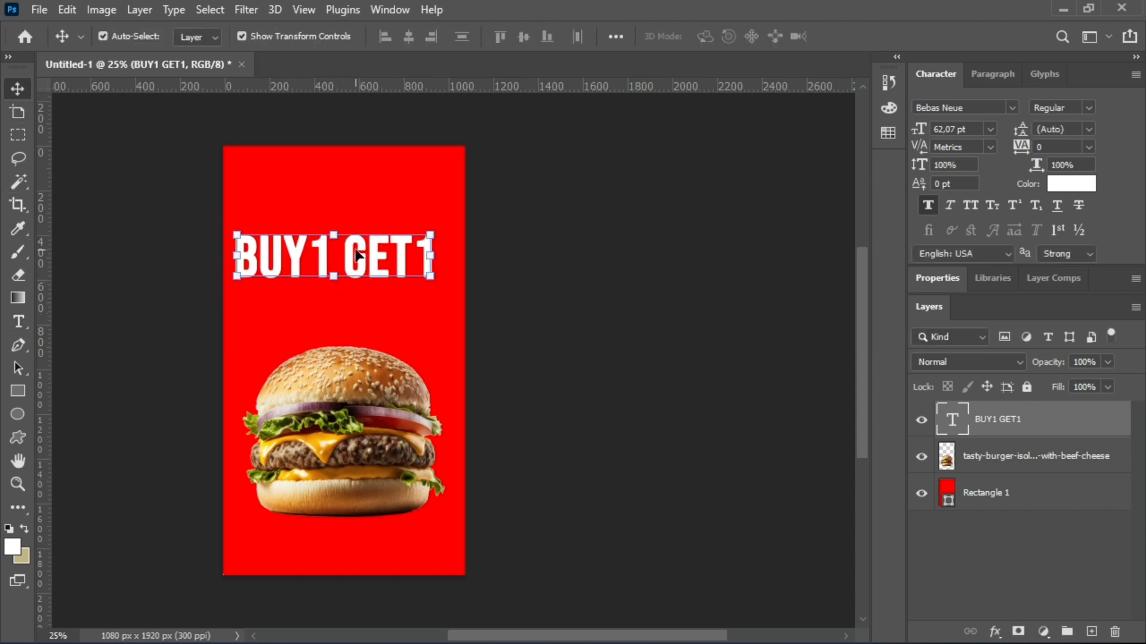
left_click_drag(356, 255, 358, 297)
left_click(85, 165)
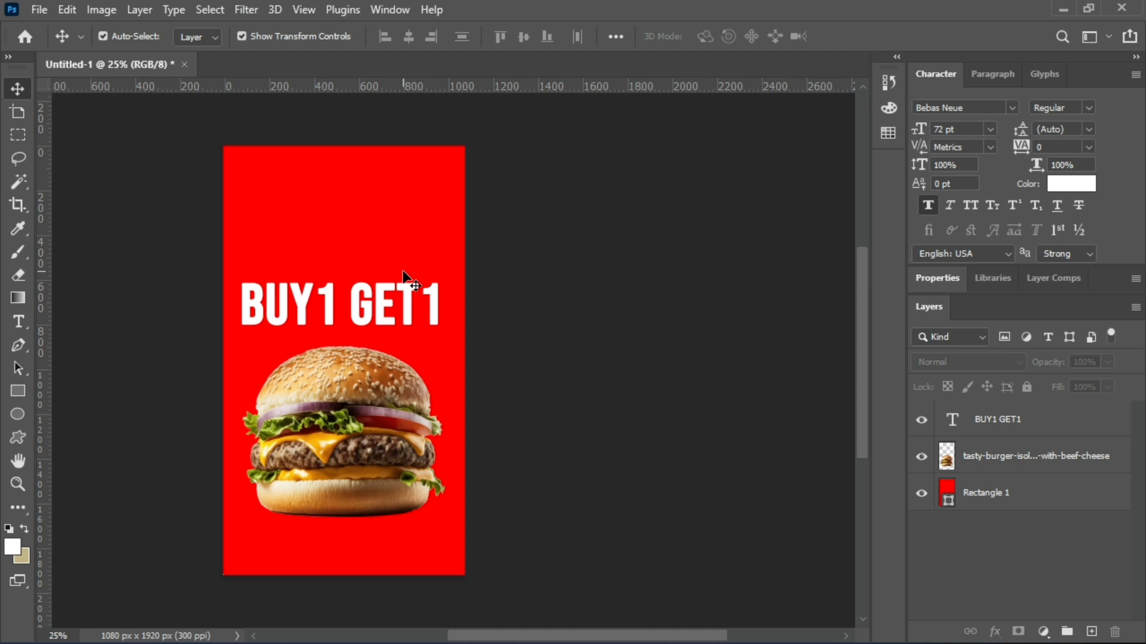
Add the text "promo kemerdekaan" above the headline and scale it to about 35% so it fits the canvas.
left_click(22, 323)
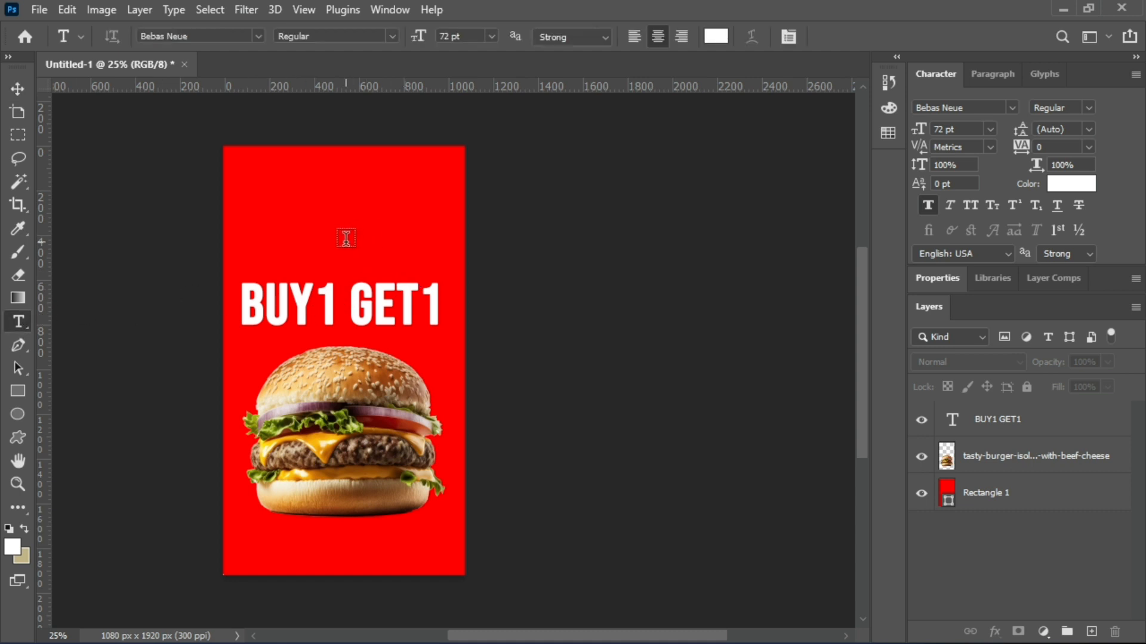
left_click(345, 238)
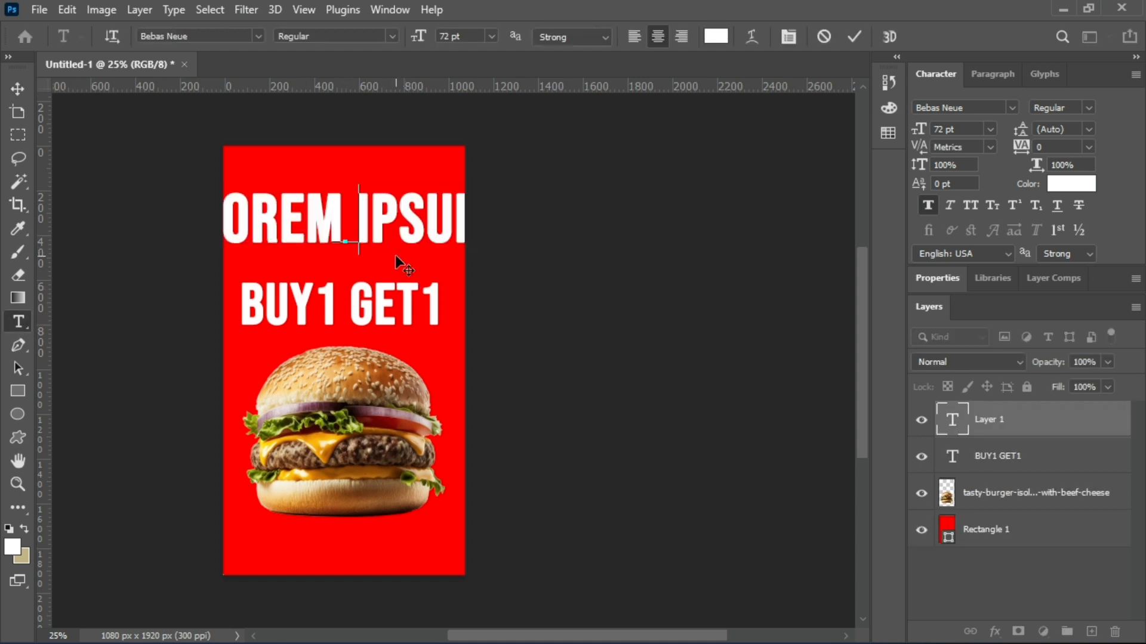
type("PROMO")
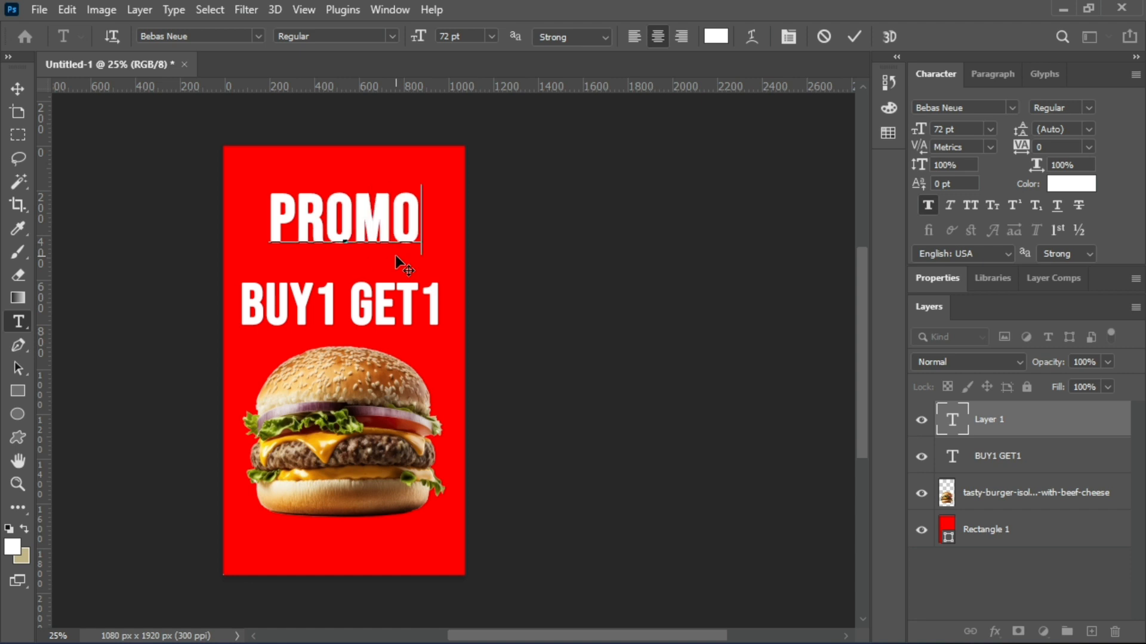
type(" KEMERDE")
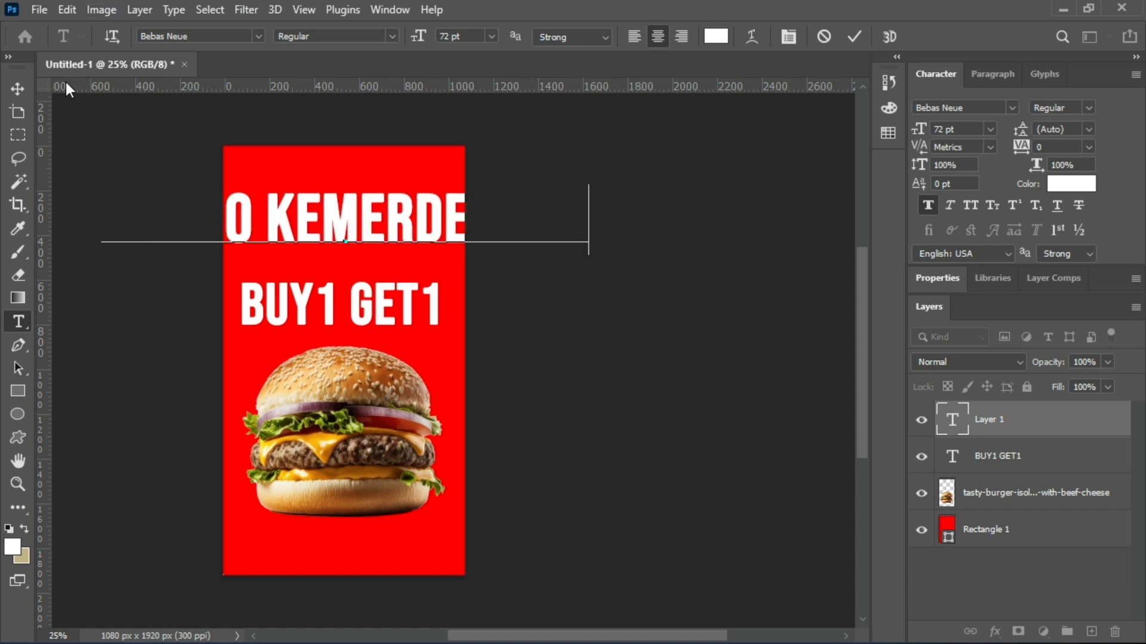
left_click(22, 88)
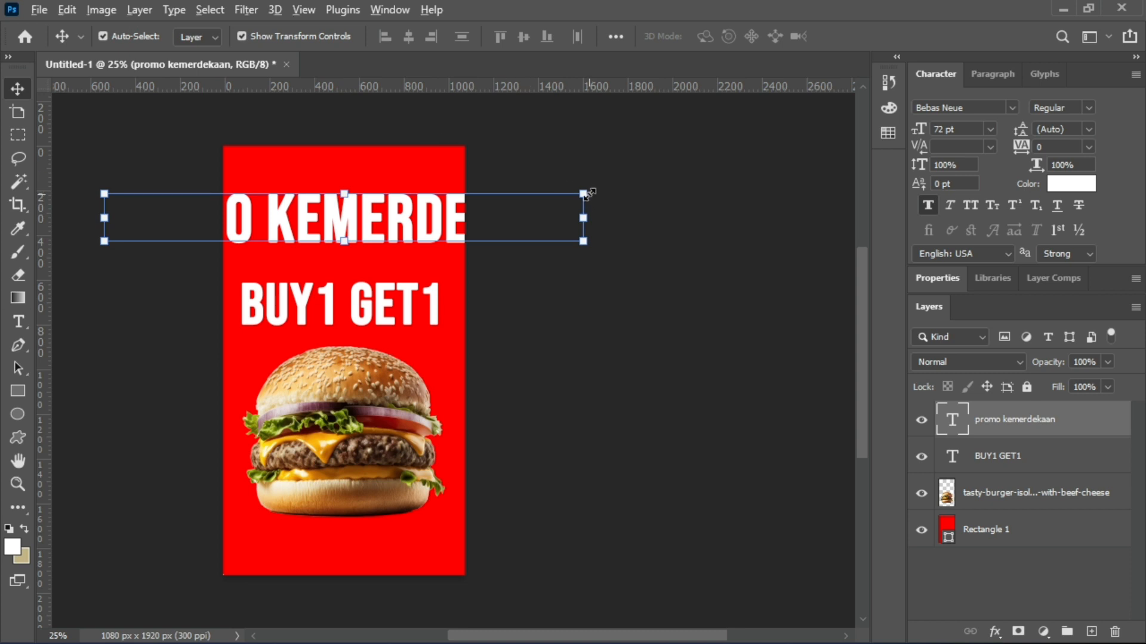
left_click_drag(588, 193, 434, 234)
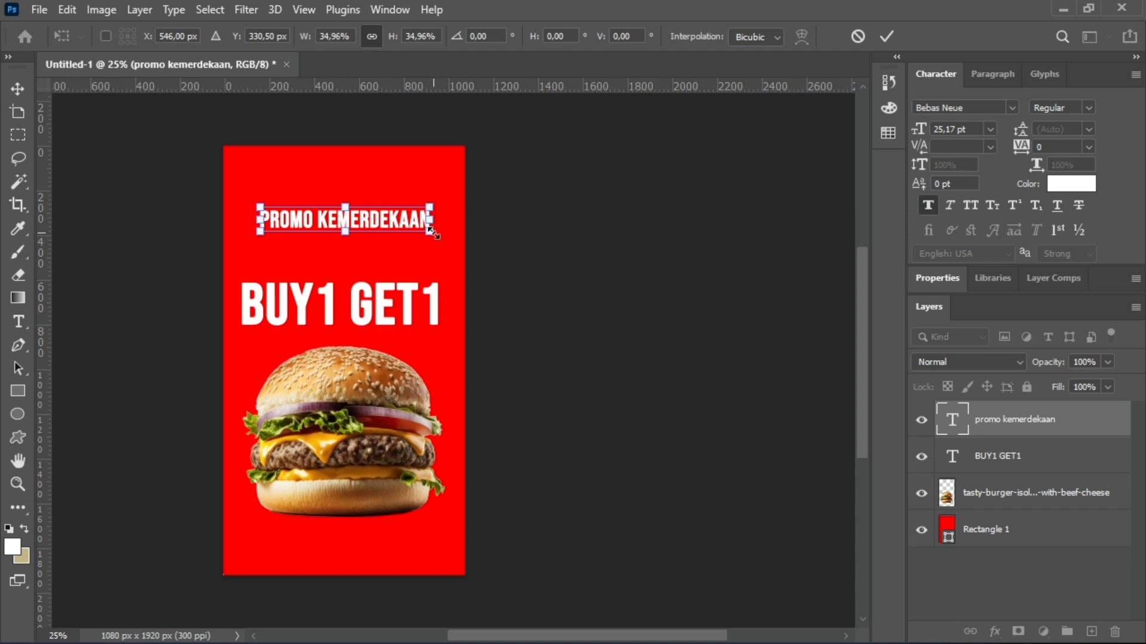
left_click(25, 87)
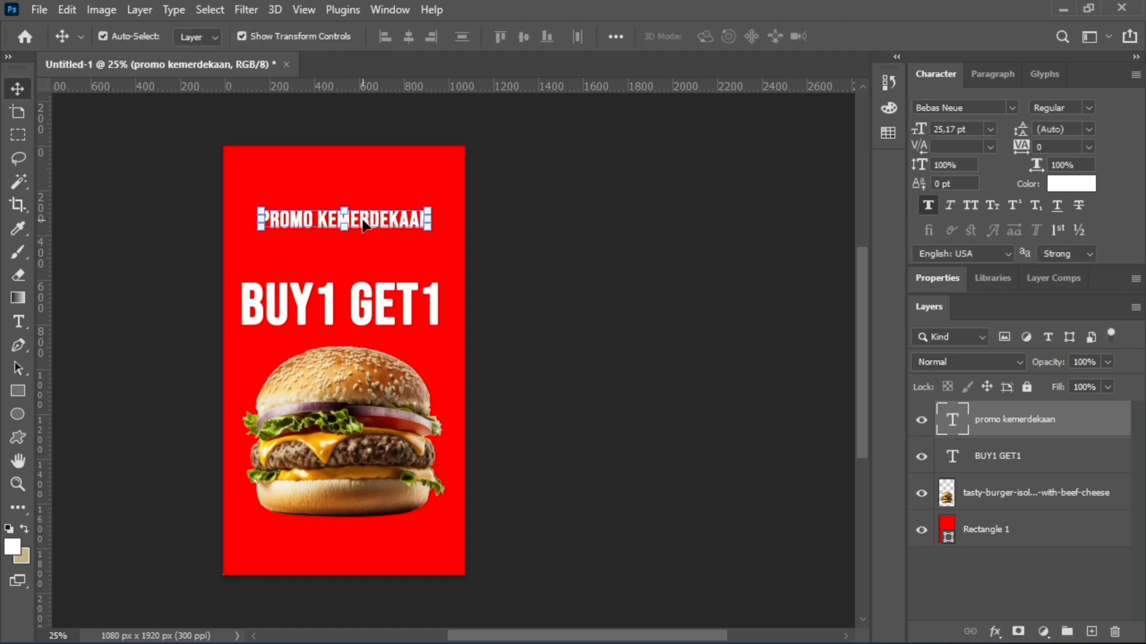
Move the "promo kemerdekaan" text down to just above the "BUY1 GET1" headline and deselect it.
left_click_drag(363, 226, 363, 257)
left_click(634, 260)
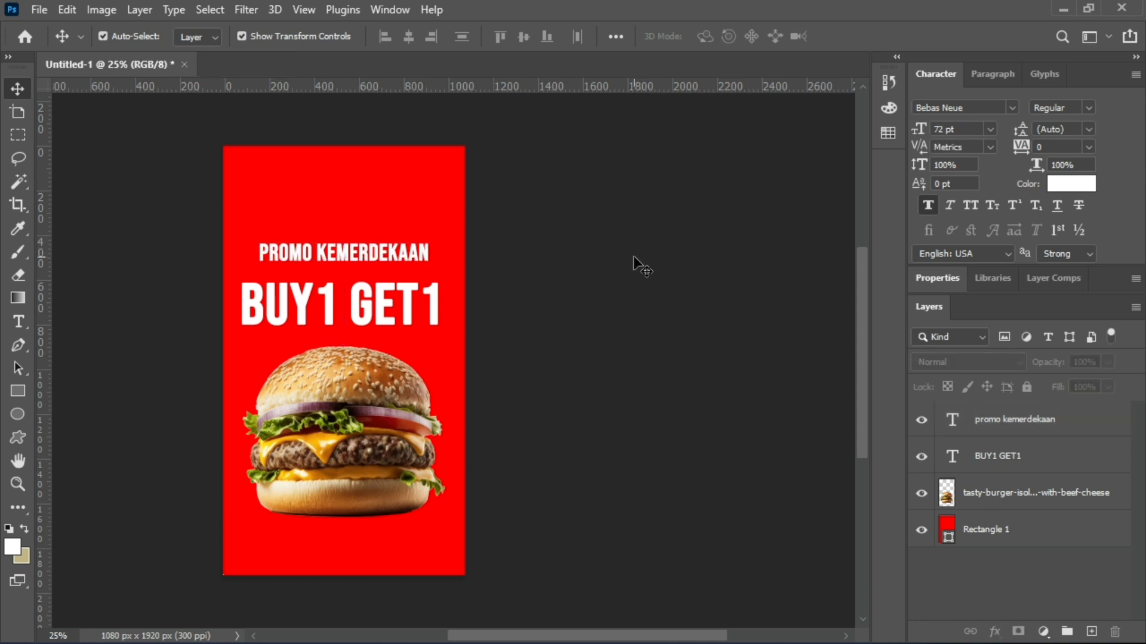
left_click(406, 250)
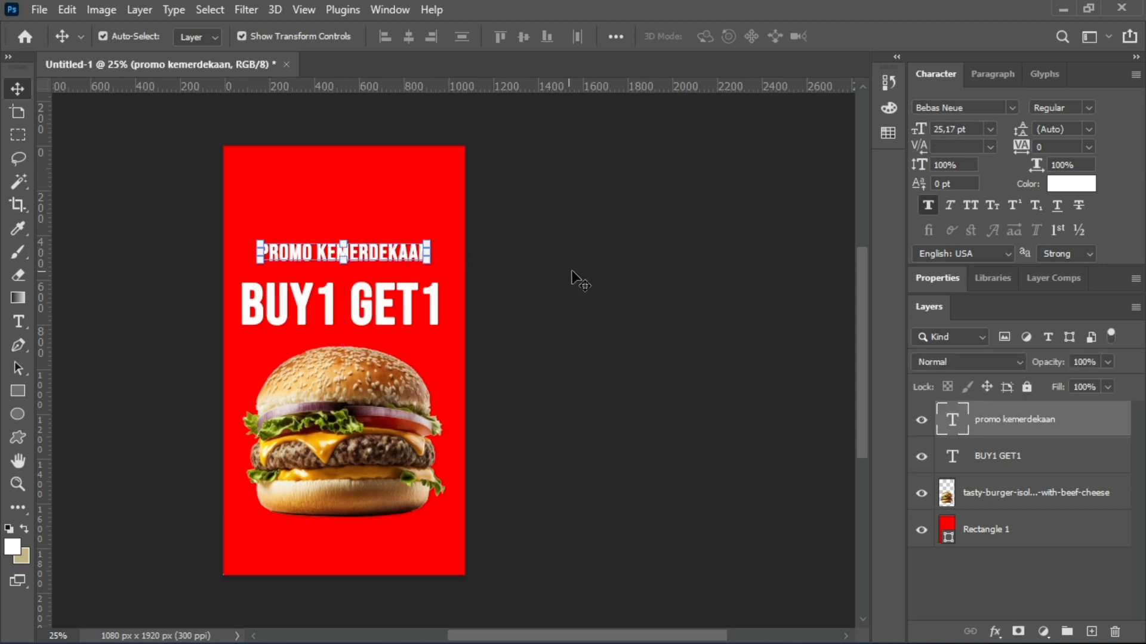
left_click(573, 272)
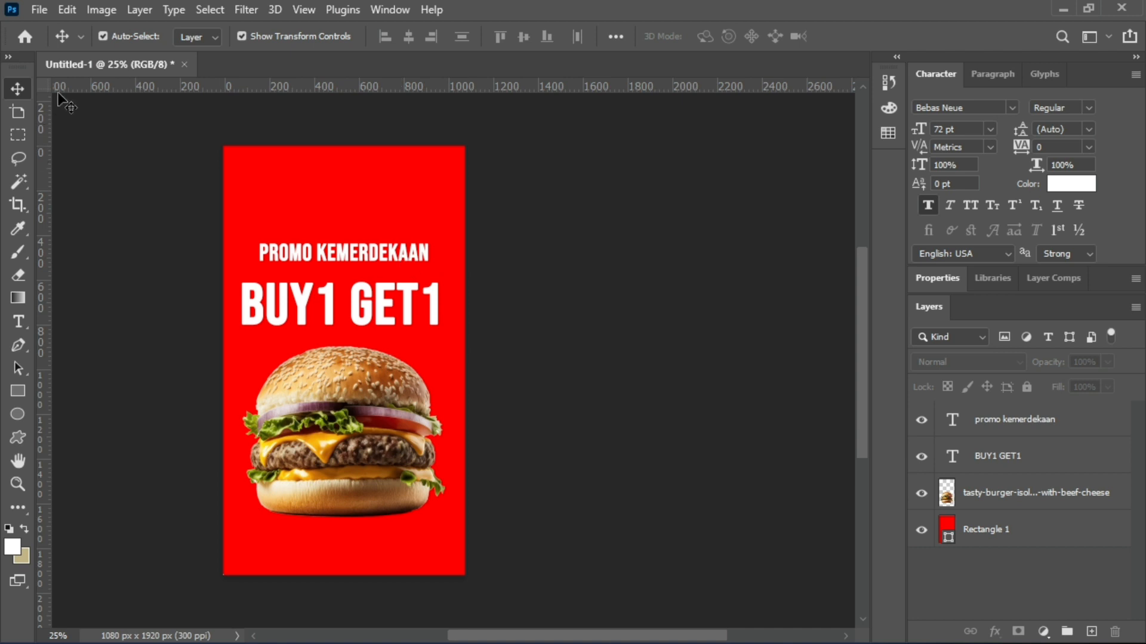
Place HUT RI 78_Logo_RGB-01.png as an embedded image and move it above the "promo kemerdekaan" text.
left_click(40, 10)
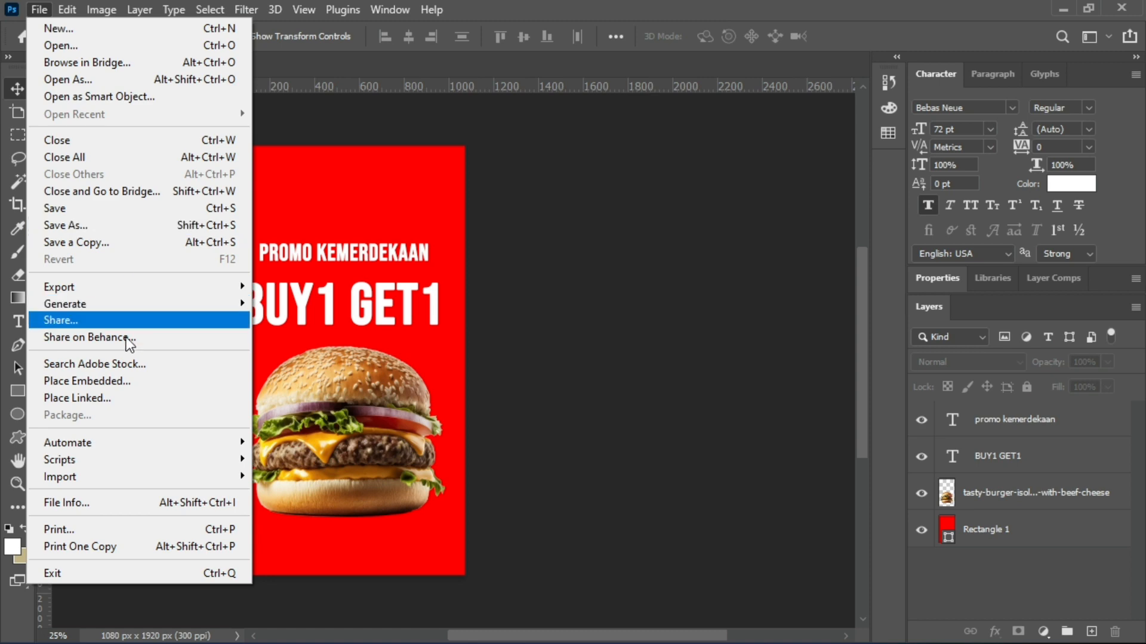
left_click(128, 382)
left_click(875, 191)
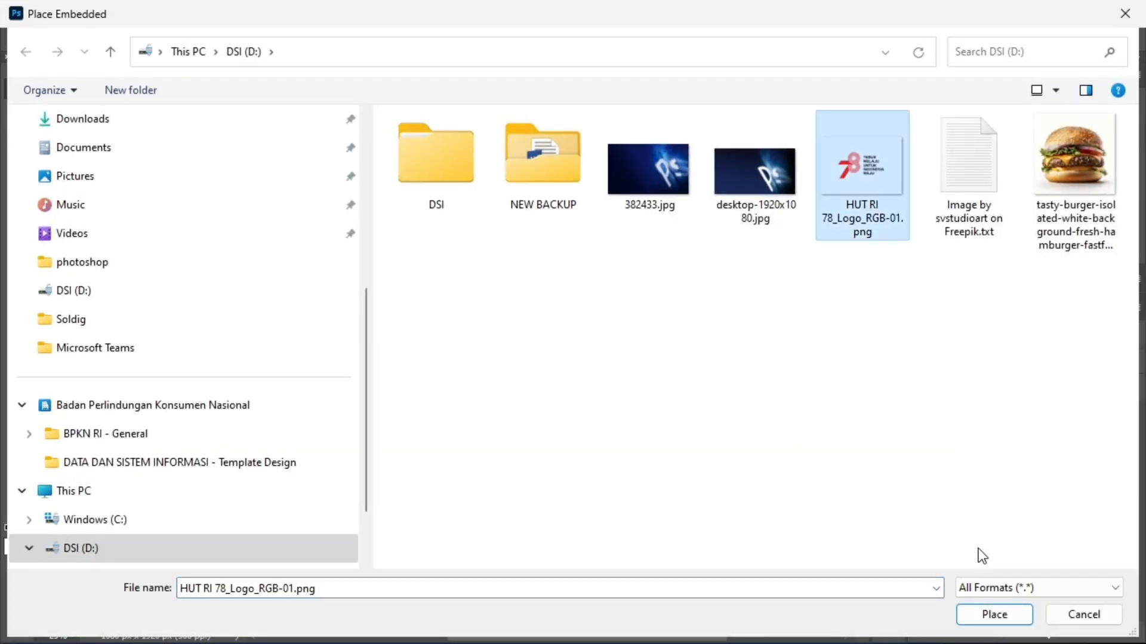
left_click(994, 615)
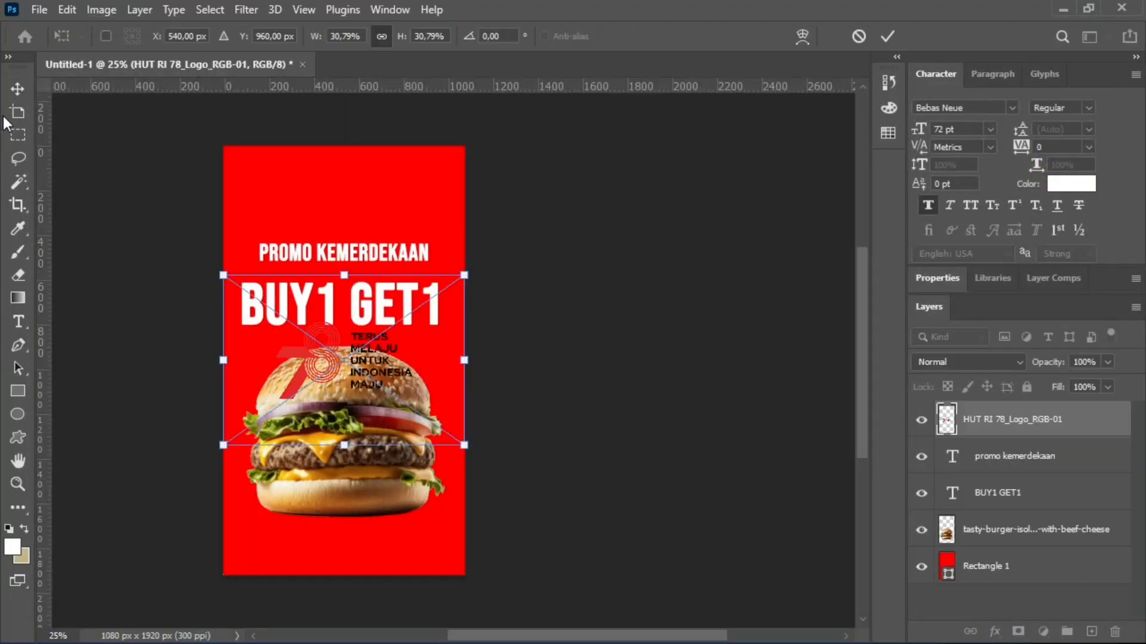
left_click(18, 88)
left_click_drag(364, 367, 363, 195)
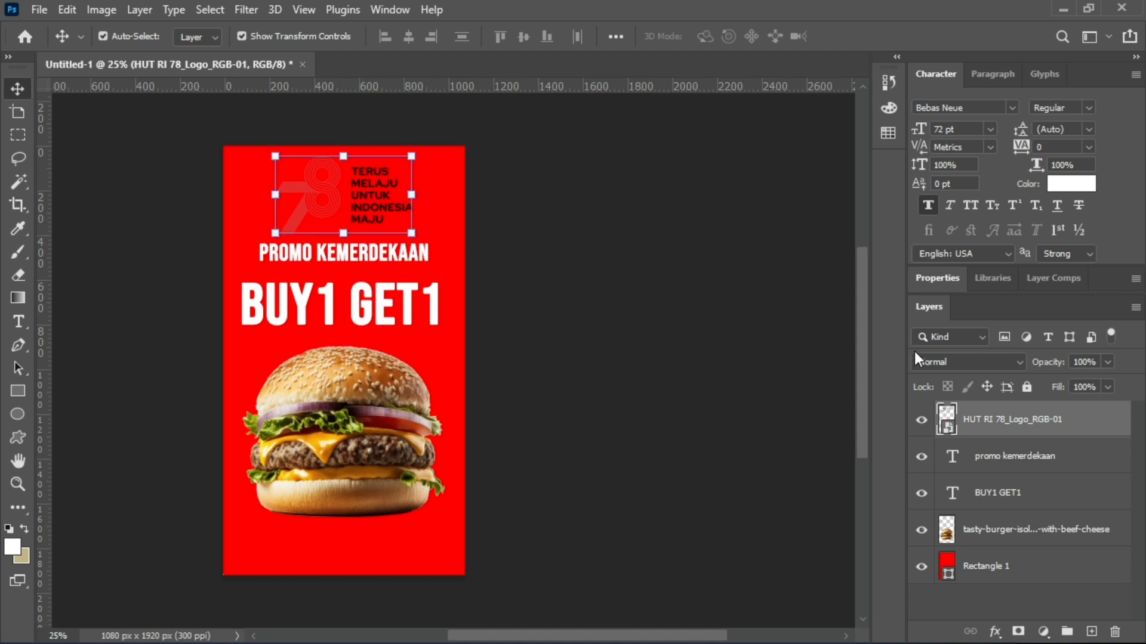
Add a Color Overlay effect to the logo layer and choose the near-white overlay colour f9f9f9.
left_click(994, 634)
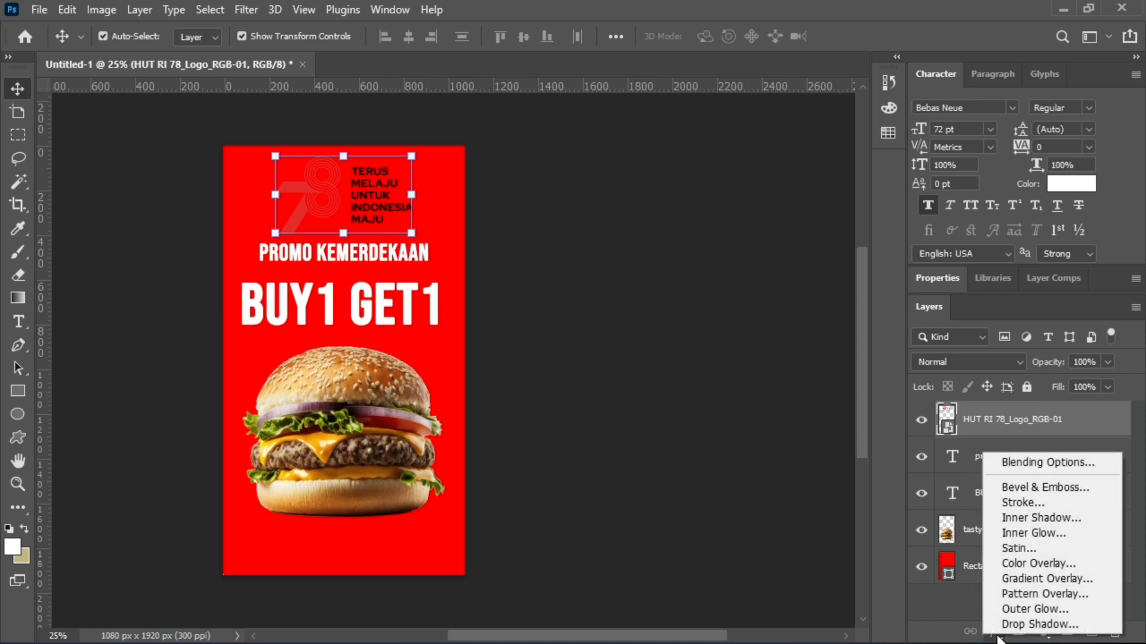
left_click(1011, 563)
left_click(774, 276)
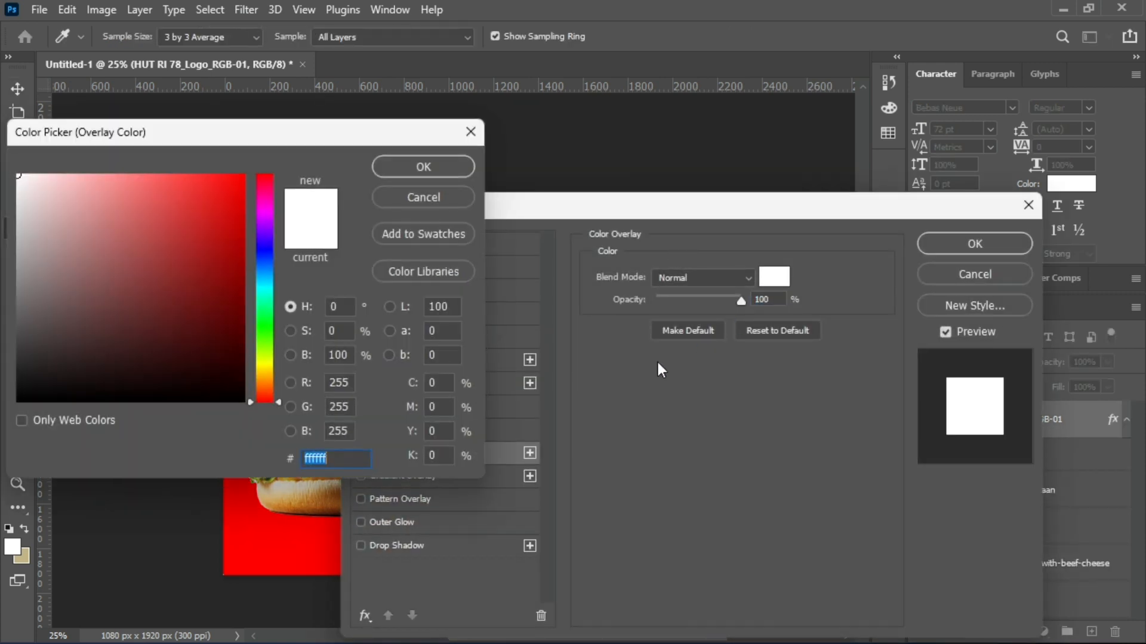
left_click_drag(176, 239, 18, 178)
left_click_drag(191, 139, 691, 329)
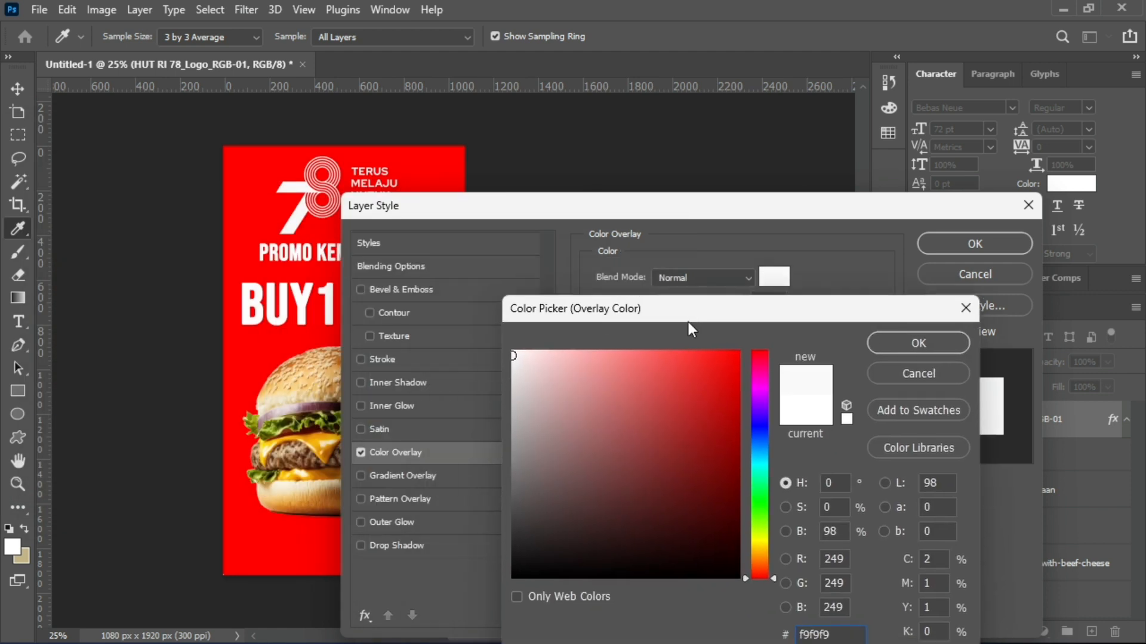
Try yellow-green d2ff00, blue 000cff and light blue 777dff as the logo's overlay colour.
left_click(760, 534)
left_click(739, 352)
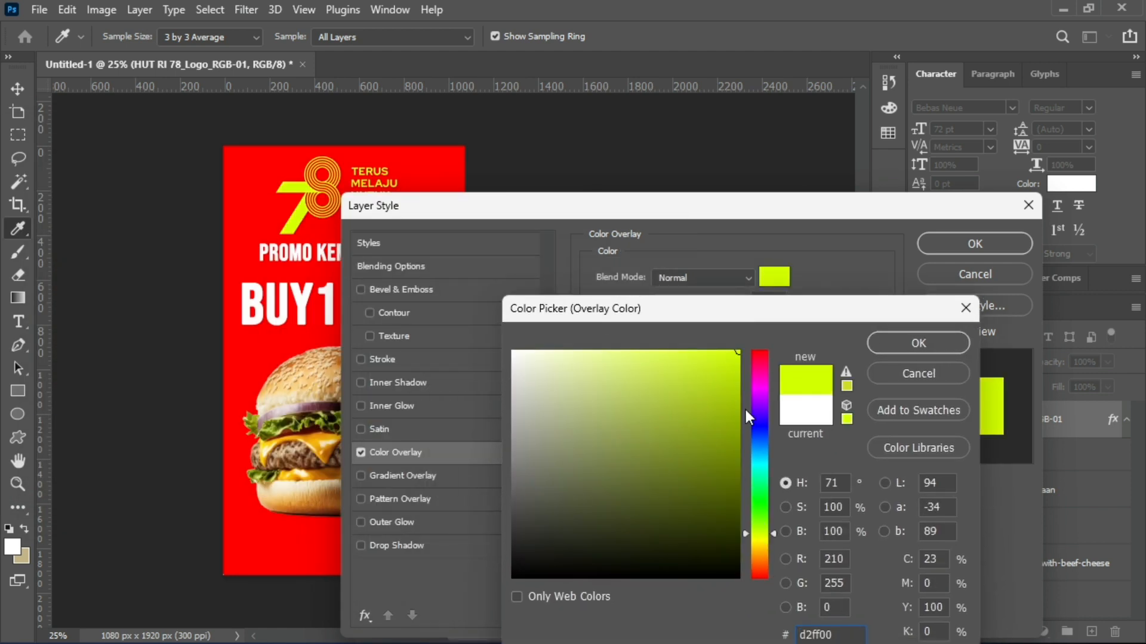
mouse_move(745, 418)
left_mouse_down()
mouse_move(765, 342)
mouse_move(761, 426)
left_mouse_up()
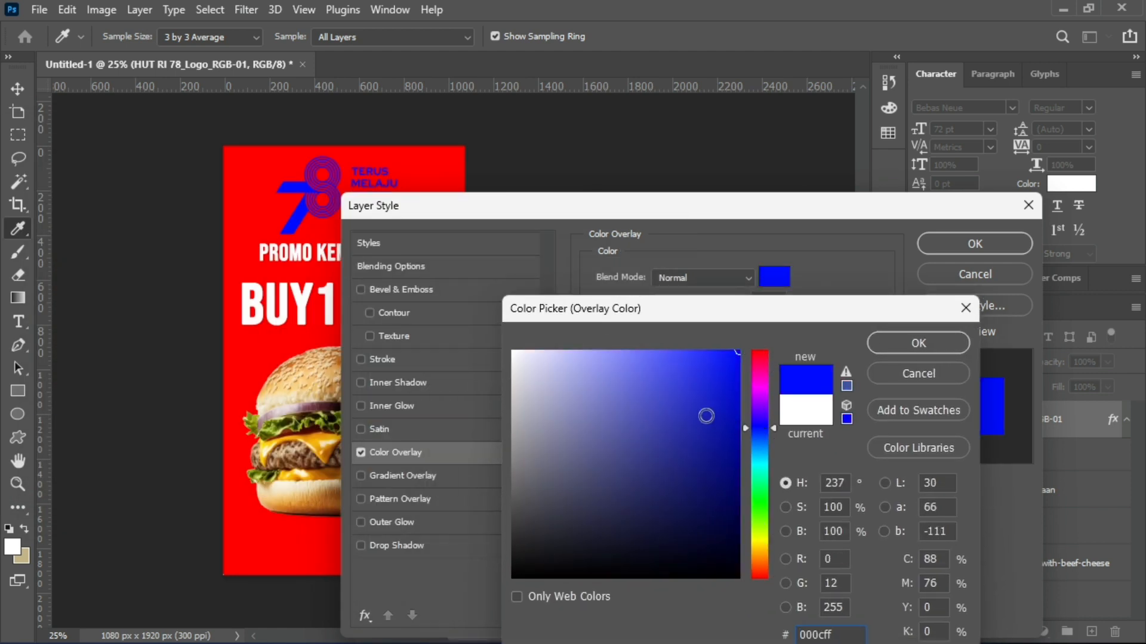
left_click(635, 351)
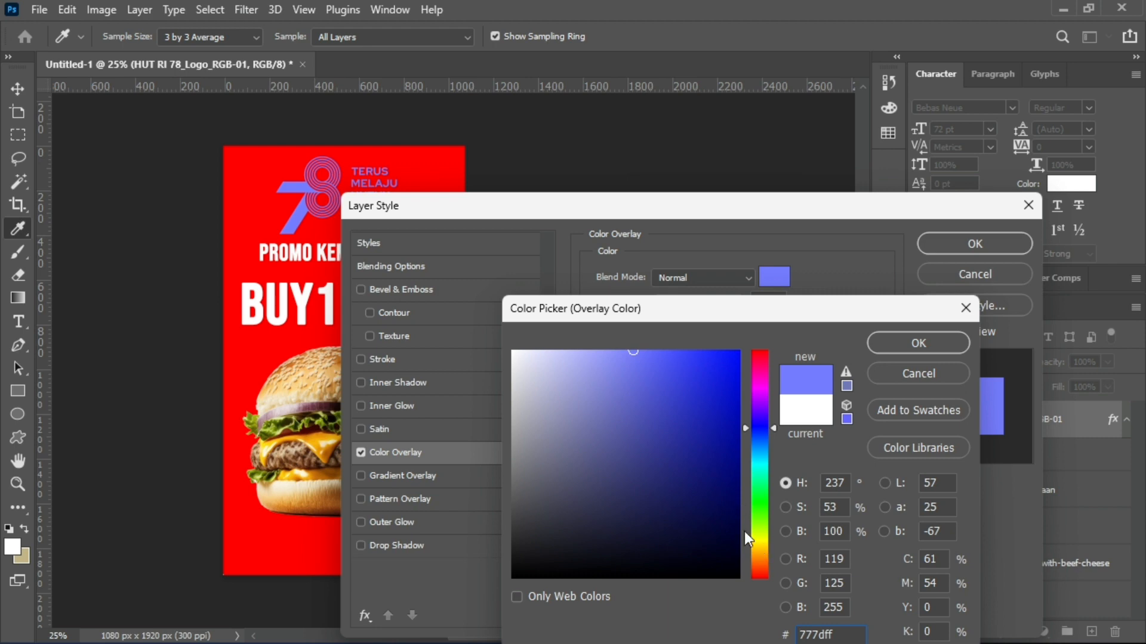
Set the logo's overlay colour to pure white (ffffff) and apply the layer style.
mouse_move(682, 495)
left_mouse_down()
mouse_move(586, 442)
mouse_move(492, 344)
left_mouse_up()
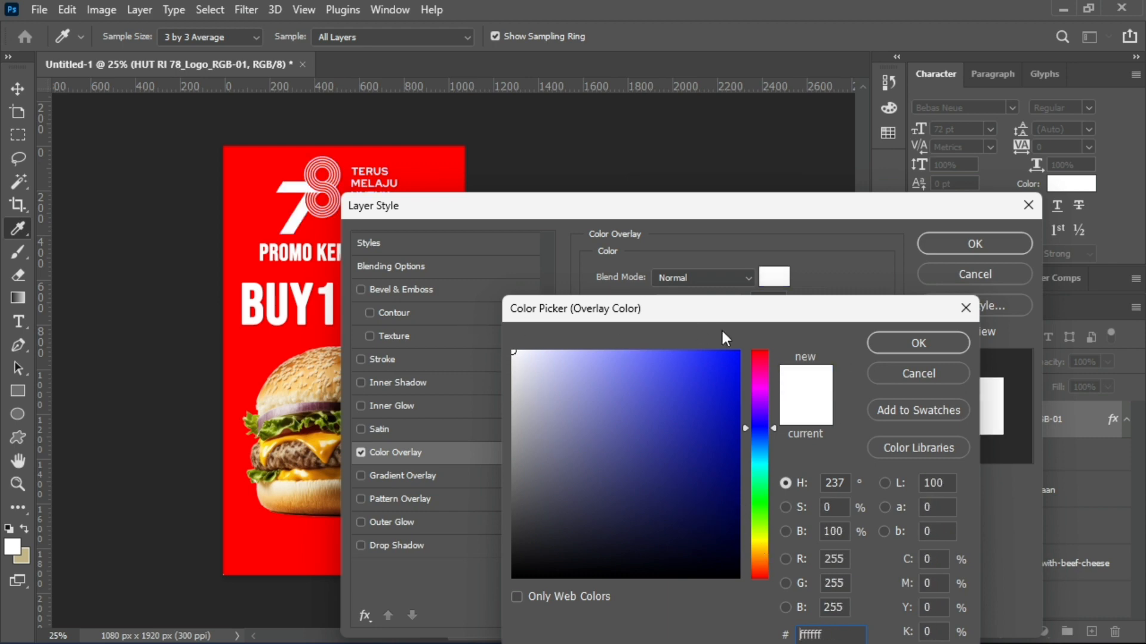
left_click(909, 343)
left_click(998, 248)
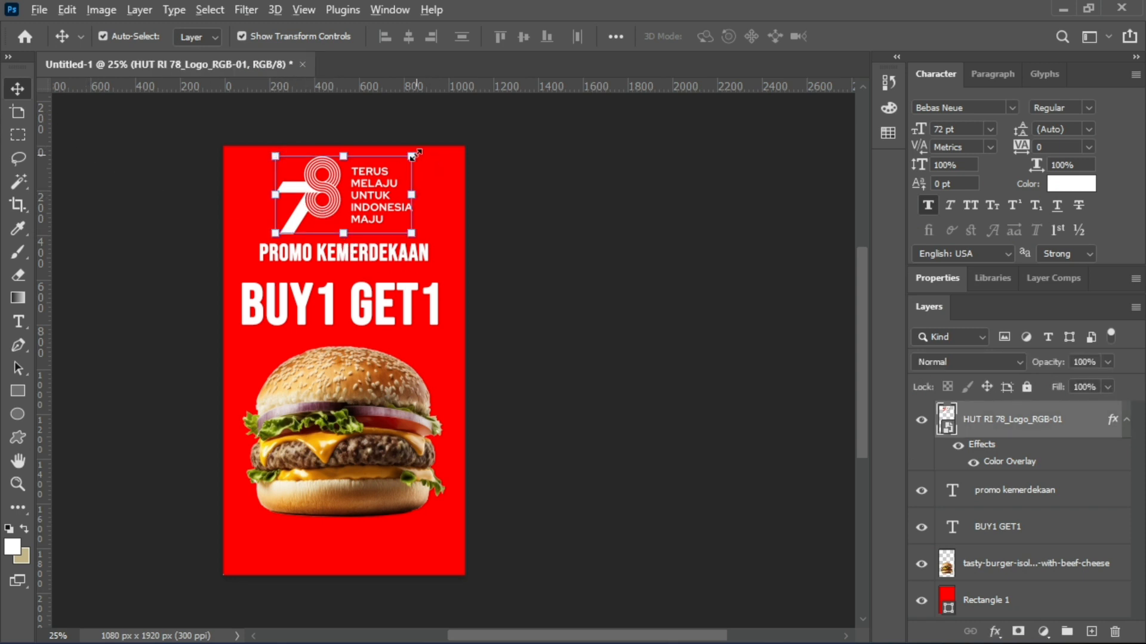
Scale the logo to about 27%, position it above the "promo kemerdekaan" text and deselect it.
left_click_drag(413, 158, 447, 124)
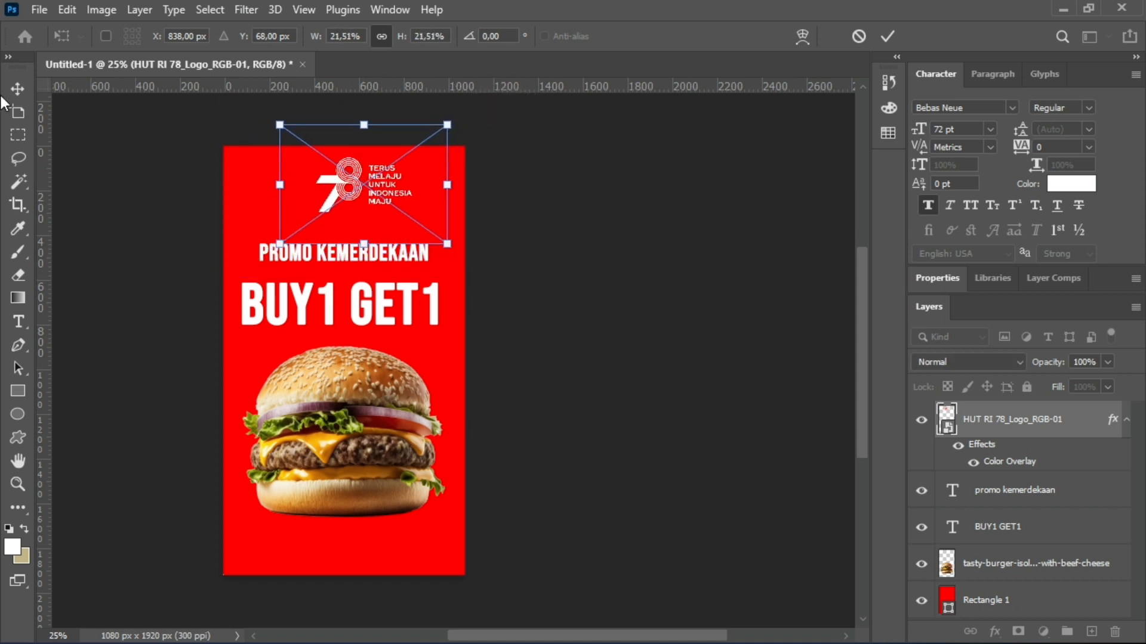
left_click(18, 88)
left_click_drag(344, 190, 330, 199)
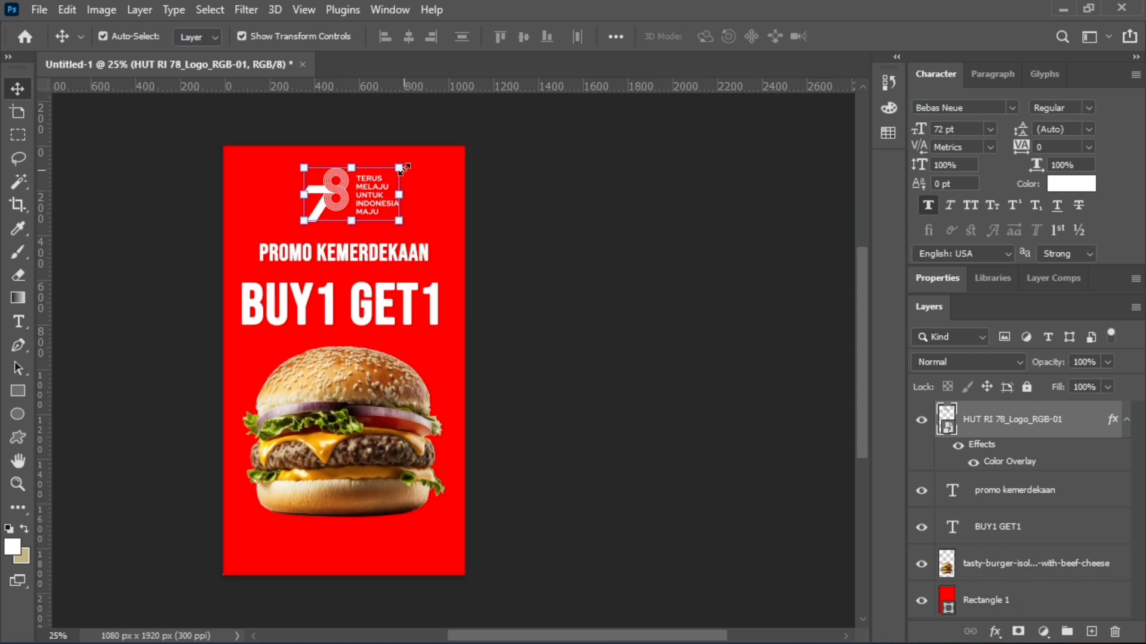
key("ctrl+t")
left_click_drag(415, 164, 469, 140)
key("Return")
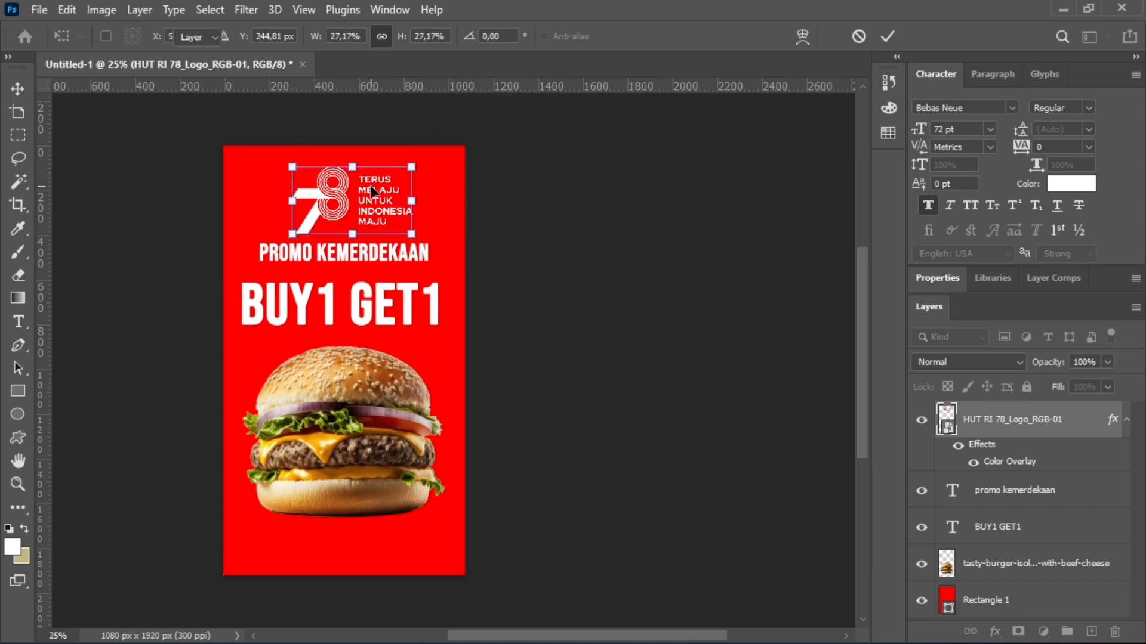
left_click(126, 206)
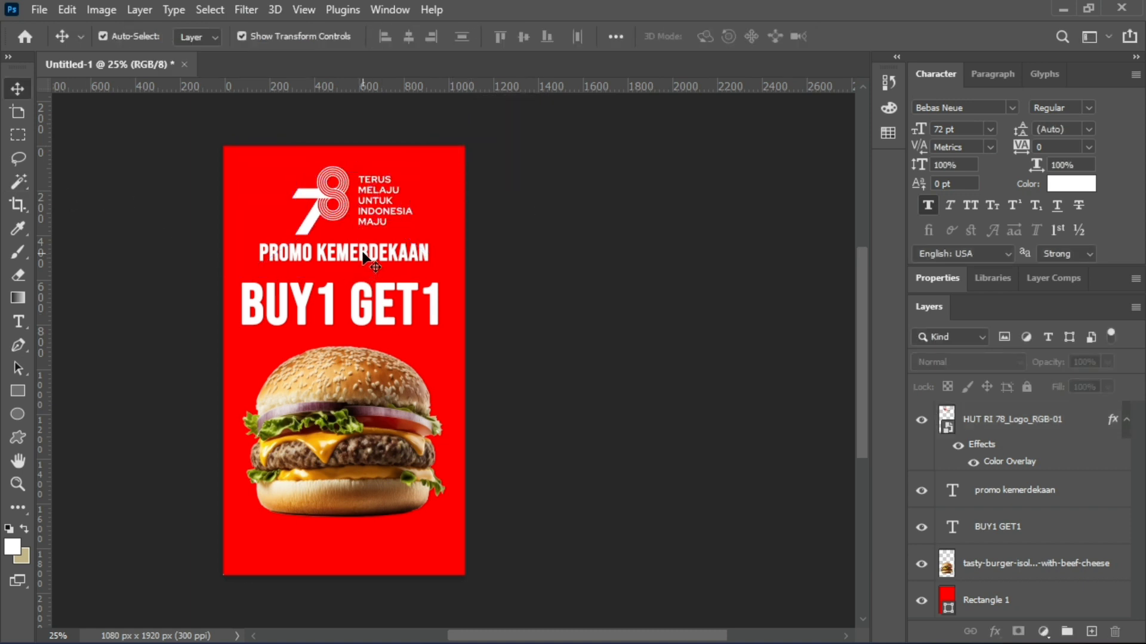
Nudge the "promo kemerdekaan" text down slightly, then align it with the headline, burger and logo on their horizontal centres.
left_click_drag(366, 254, 367, 260)
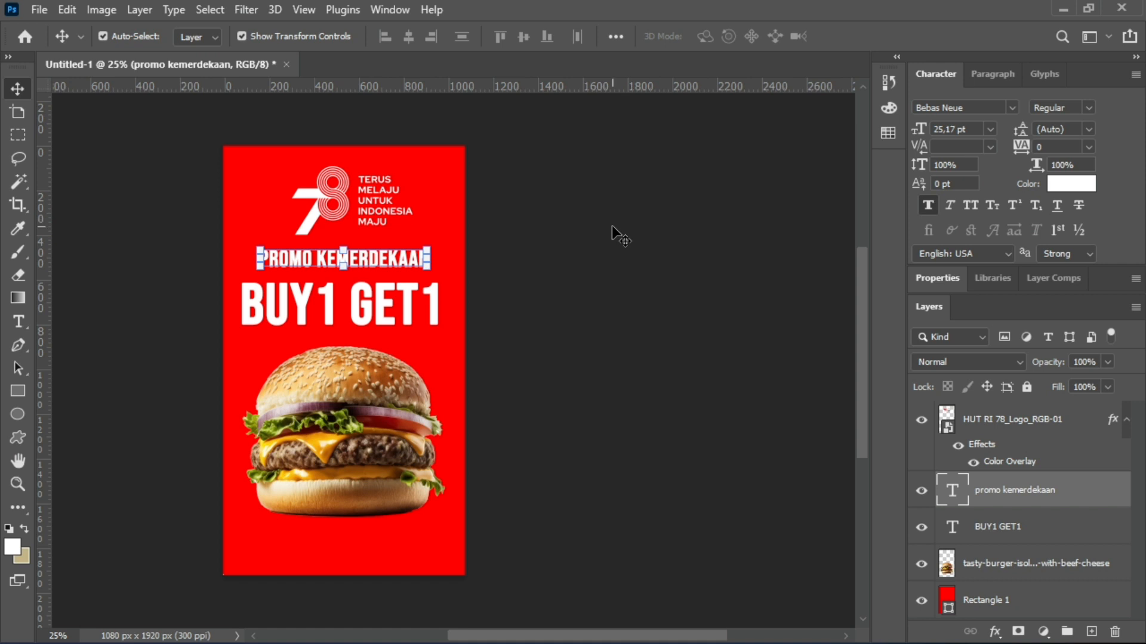
left_click(413, 306, "shift")
left_click(390, 404, "shift")
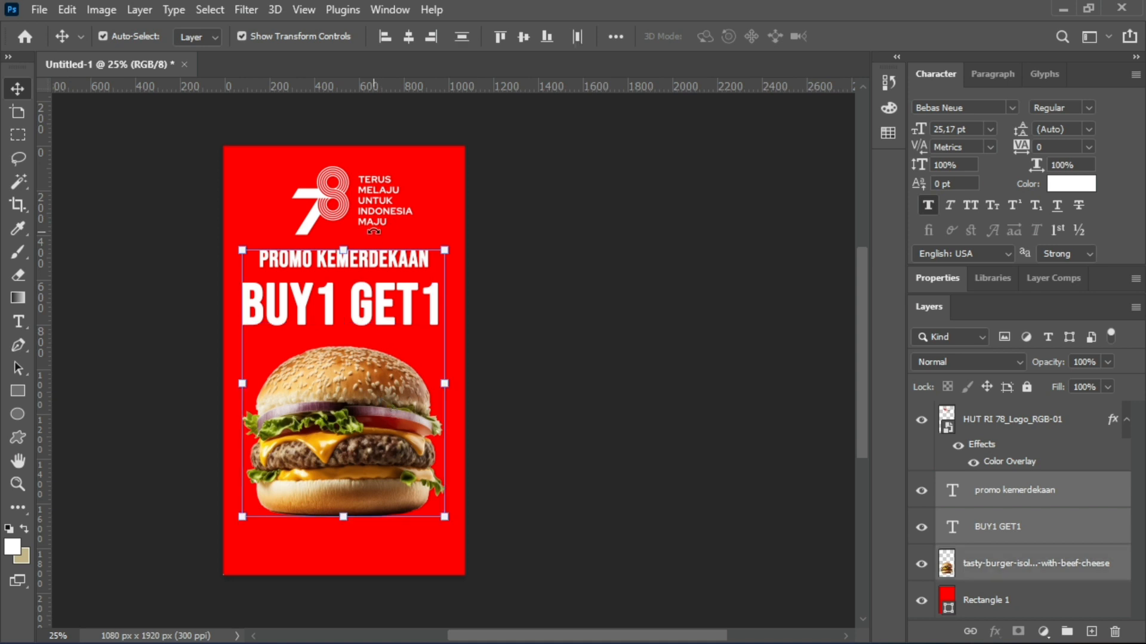
left_click(315, 198, "shift")
left_click(408, 37)
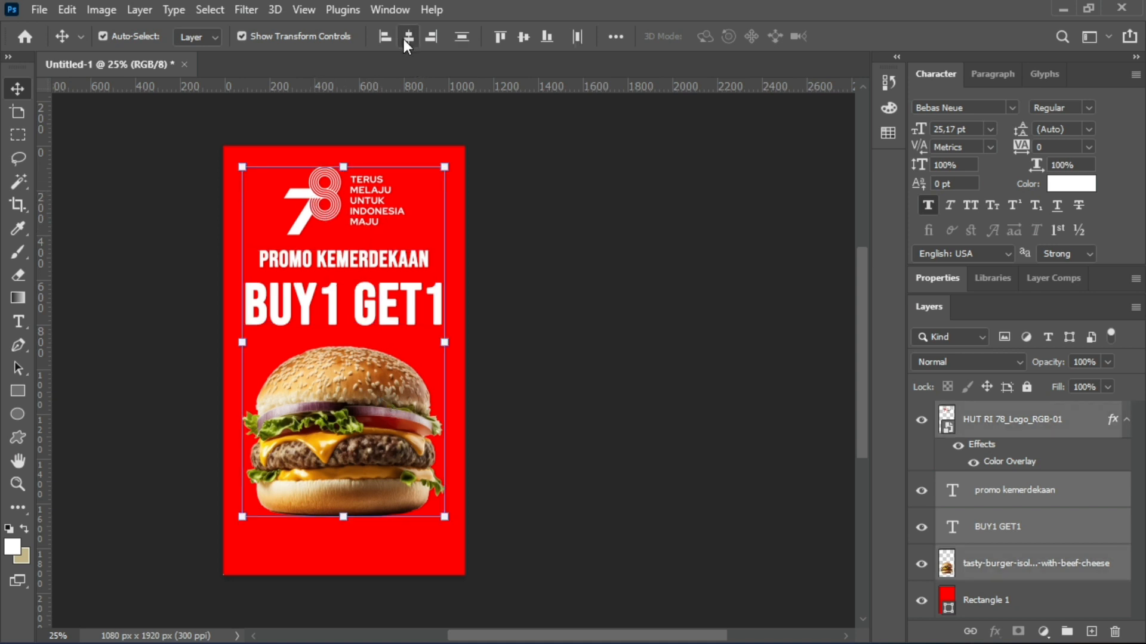
left_click_drag(329, 197, 329, 212)
key("ctrl+z")
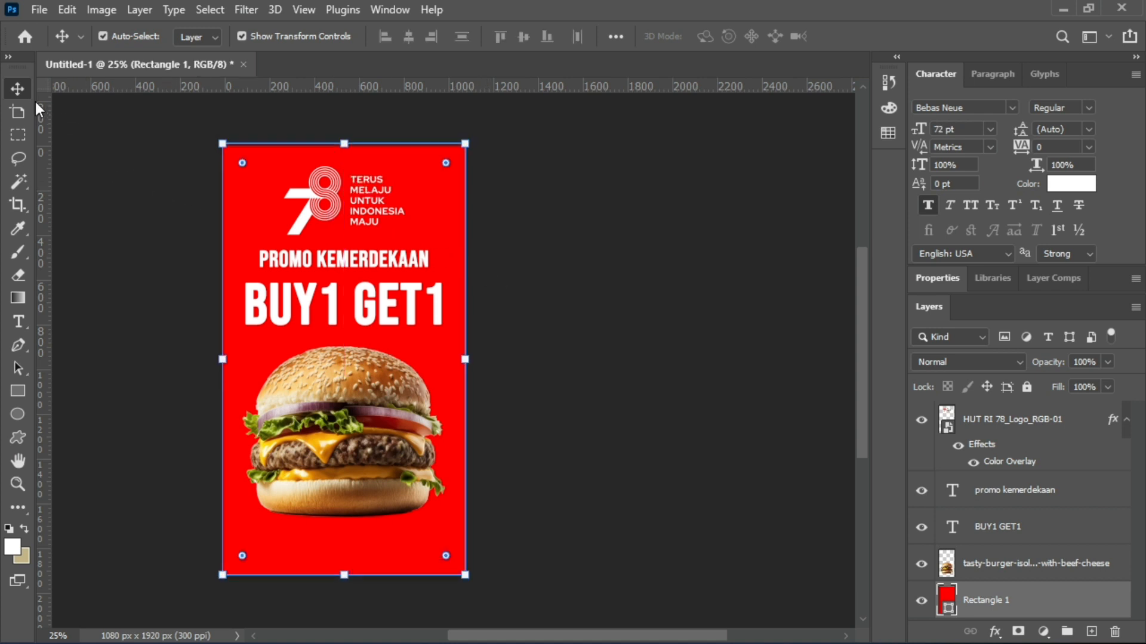
left_click(125, 163)
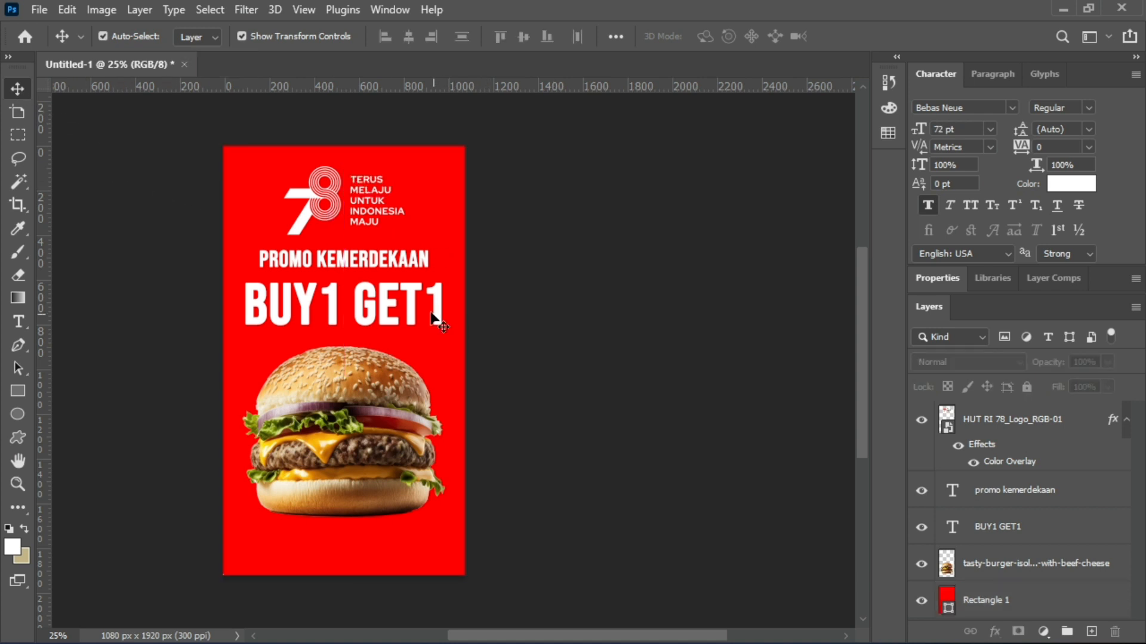
Change the "promo kemerdekaan" text's font to Beliya Signature and deselect the text.
left_click(380, 268)
left_click(1013, 107)
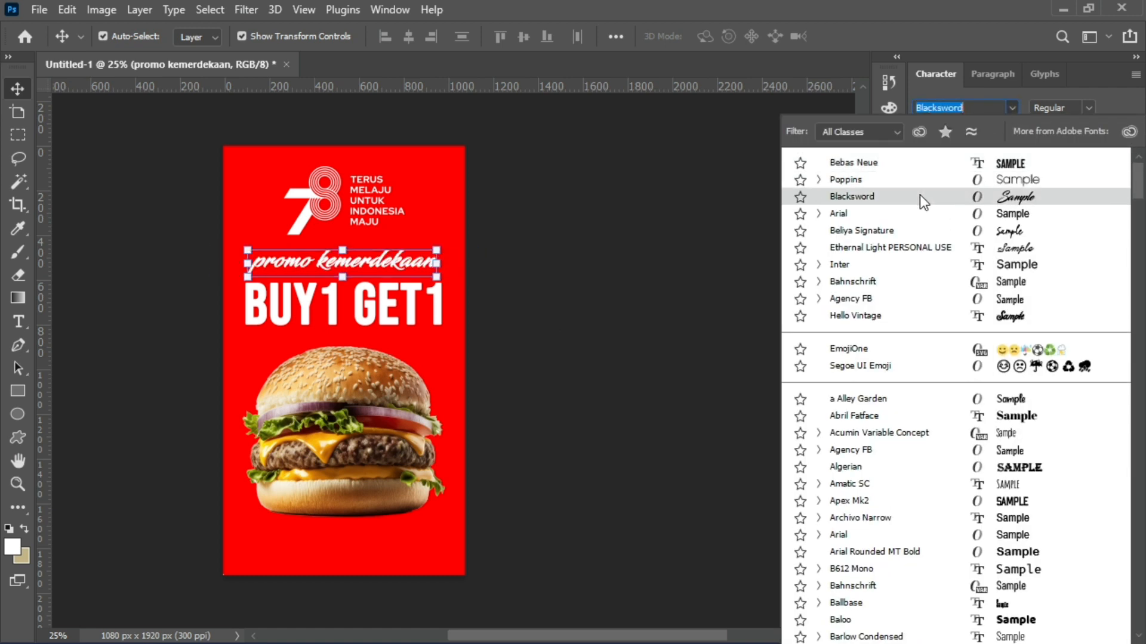
left_click(918, 231)
left_click(162, 190)
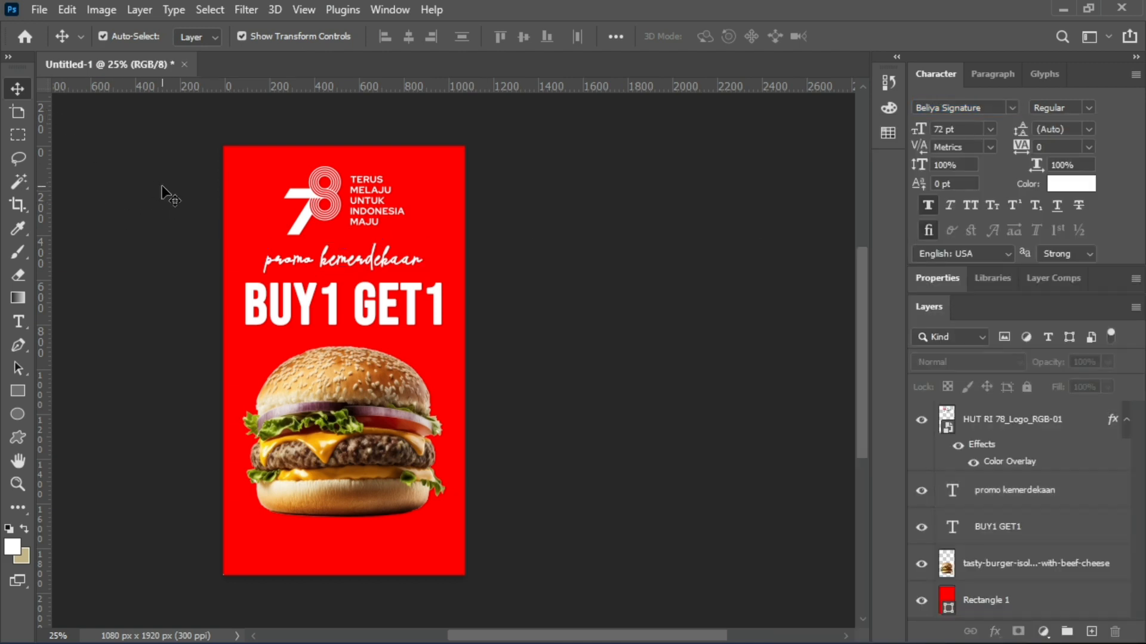
Capitalise the first letter of both words so the text reads "Promo Kemerdekaan", and deselect it.
scroll(370, 293, "up", 3)
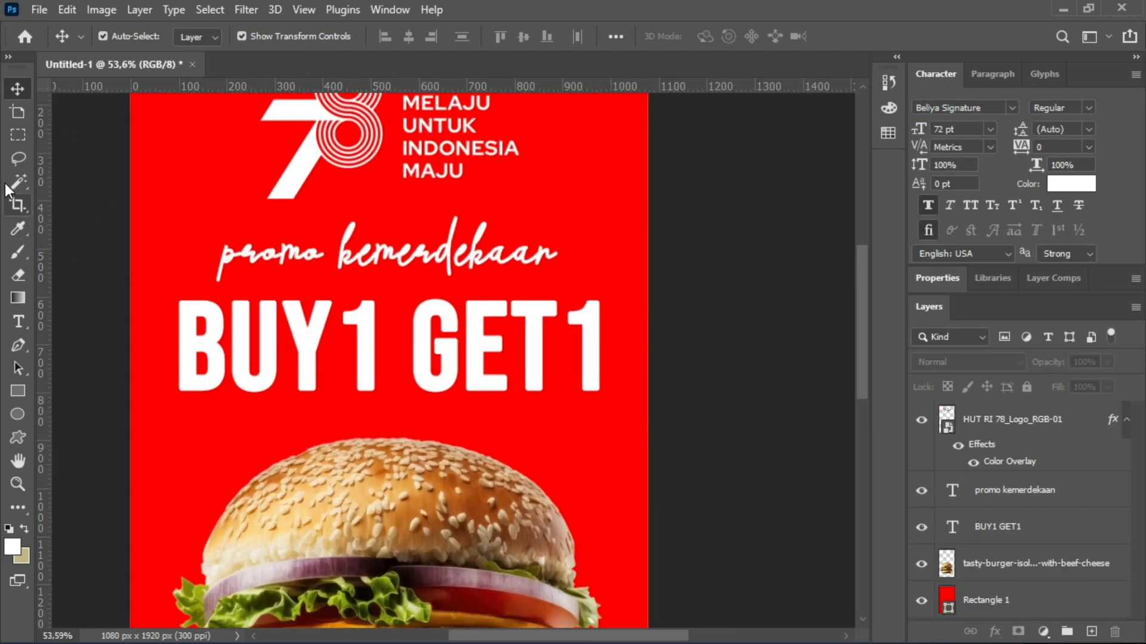
left_click(30, 321)
left_click_drag(237, 254, 222, 254)
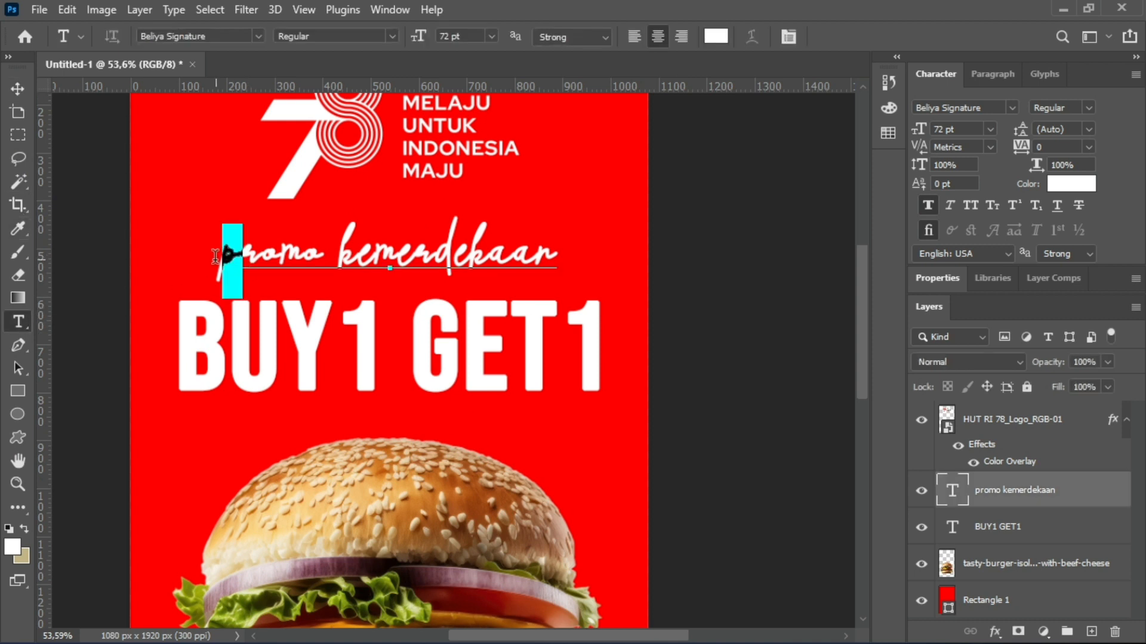
type("P")
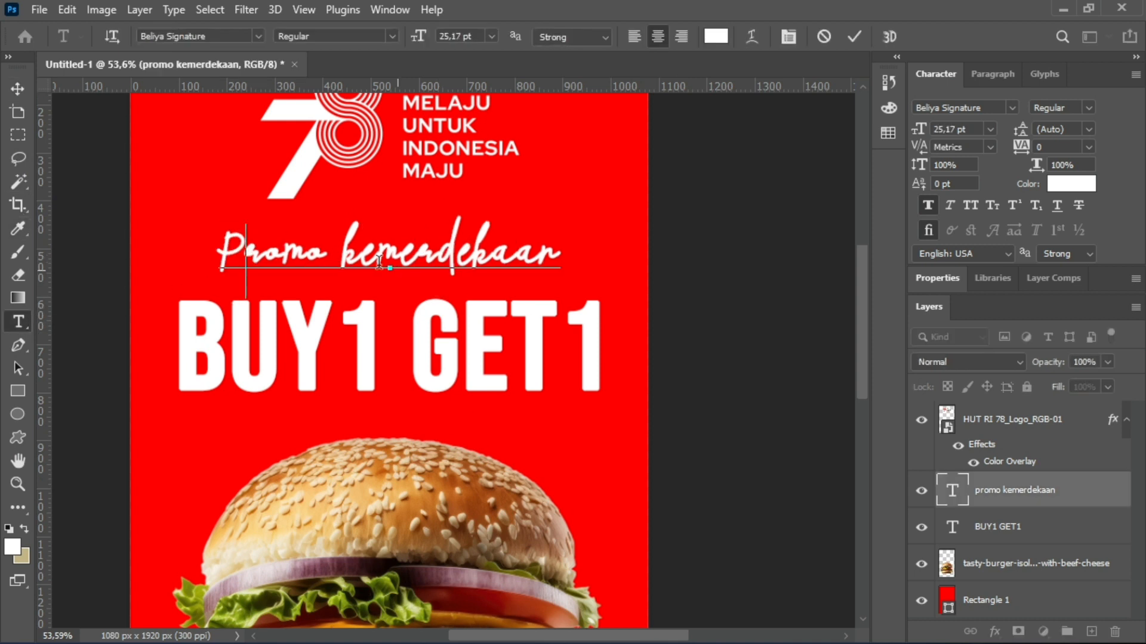
left_click_drag(345, 253, 357, 254)
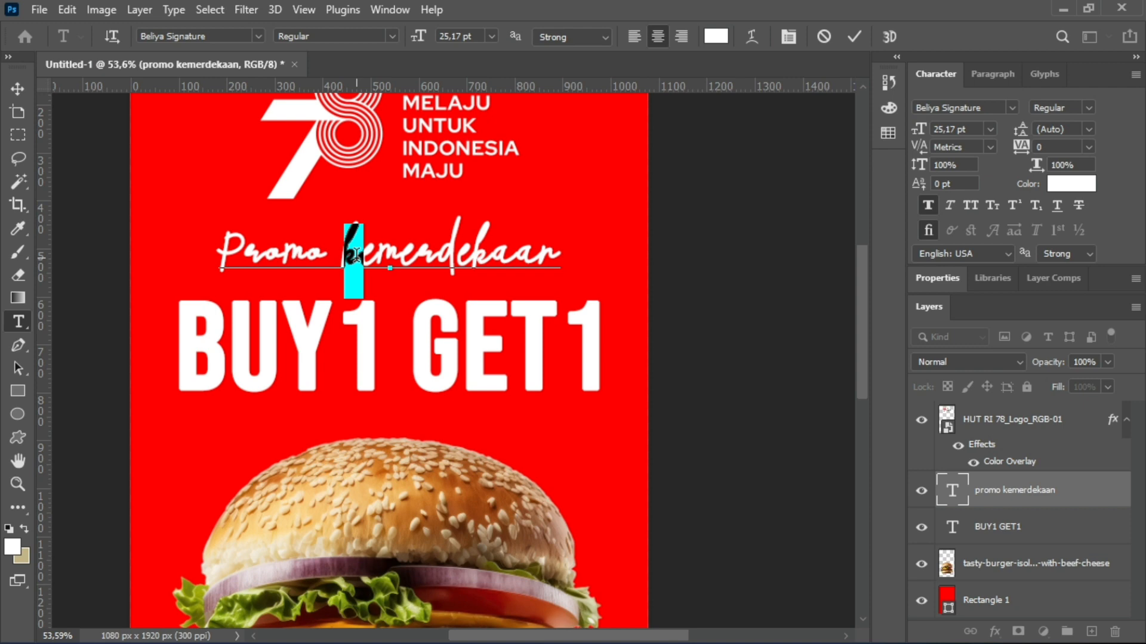
type("K")
left_click(16, 89)
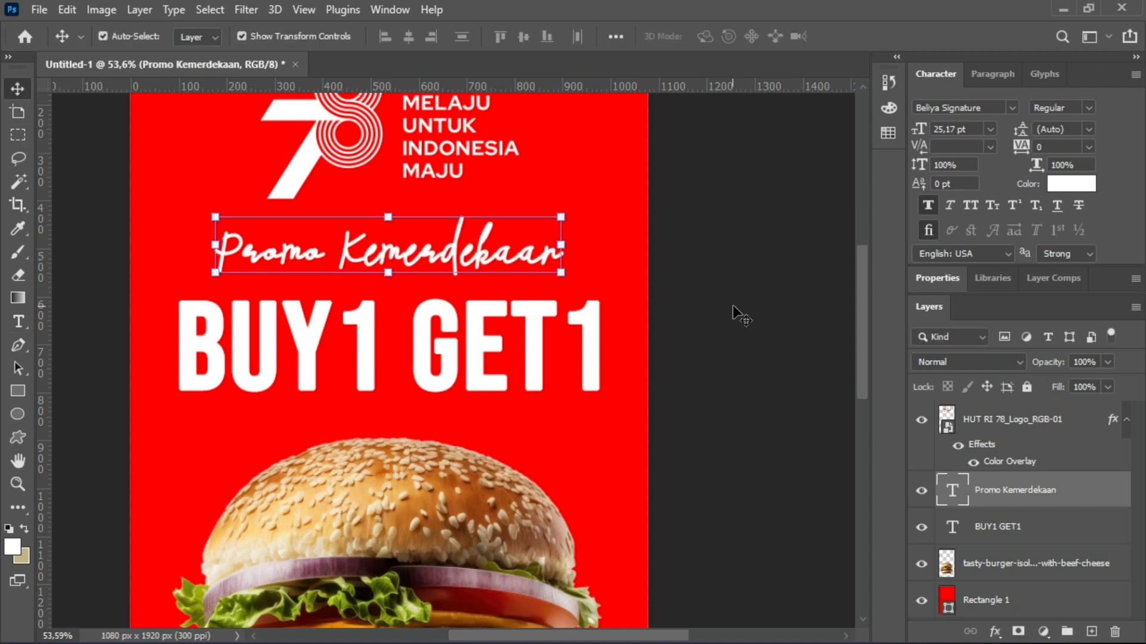
left_click(529, 286)
Move the "Promo Kemerdekaan" text up to just below the logo.
scroll(506, 291, "down", 2)
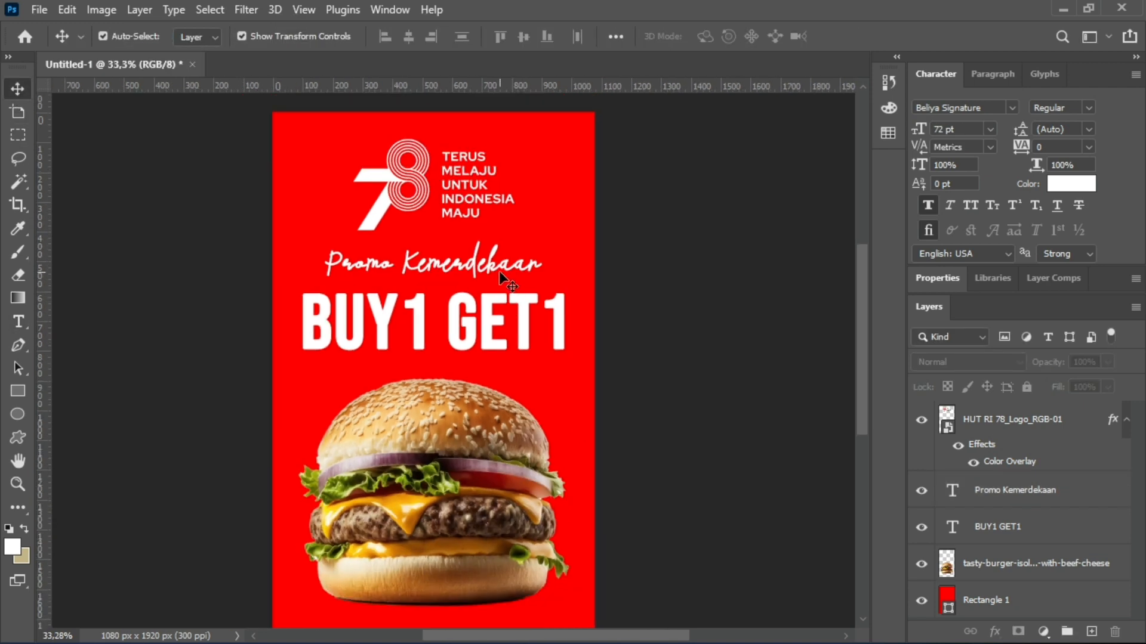
left_click_drag(499, 270, 500, 261)
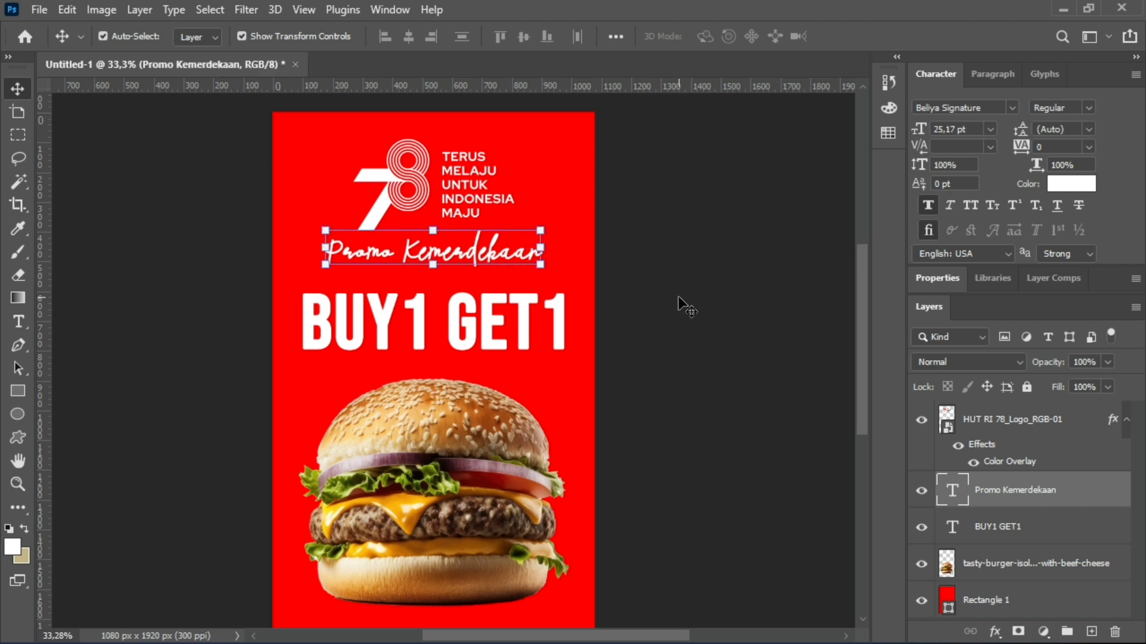
Align the logo, both texts, the burger and the red background on their horizontal centres, and deselect them.
left_click(413, 186, "shift")
left_click(396, 162, "shift")
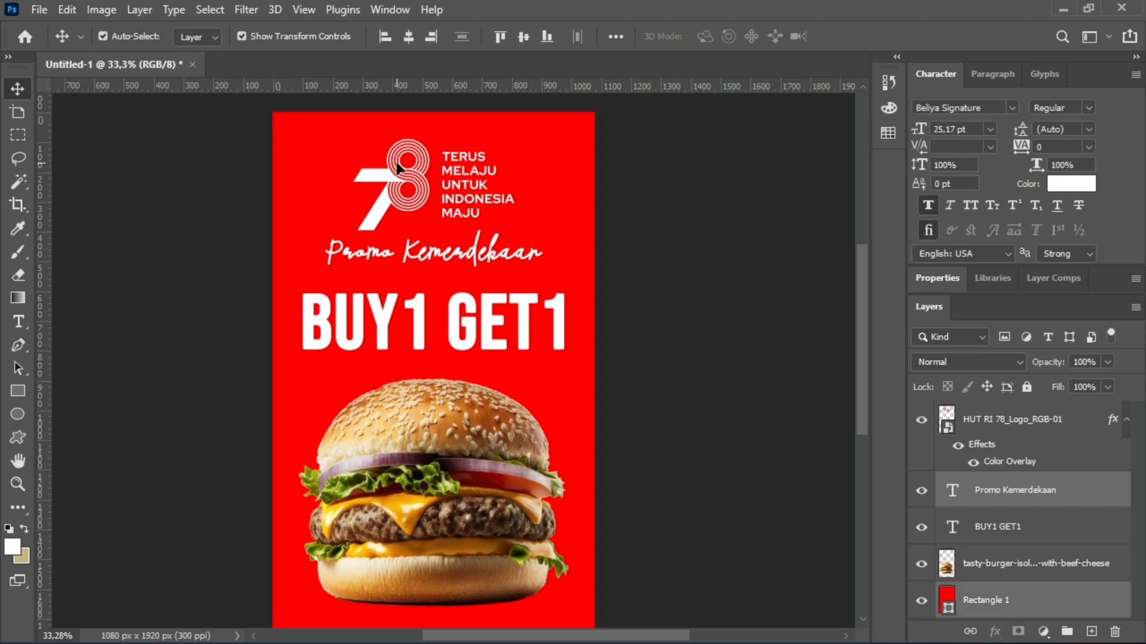
left_click(364, 310, "shift")
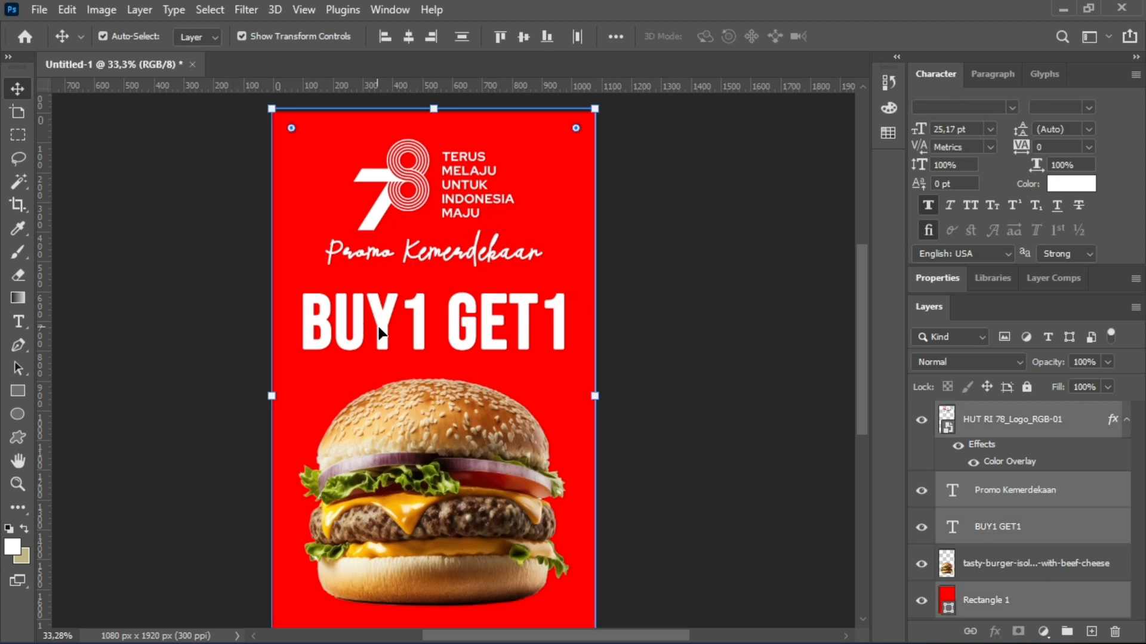
left_click(404, 418, "shift")
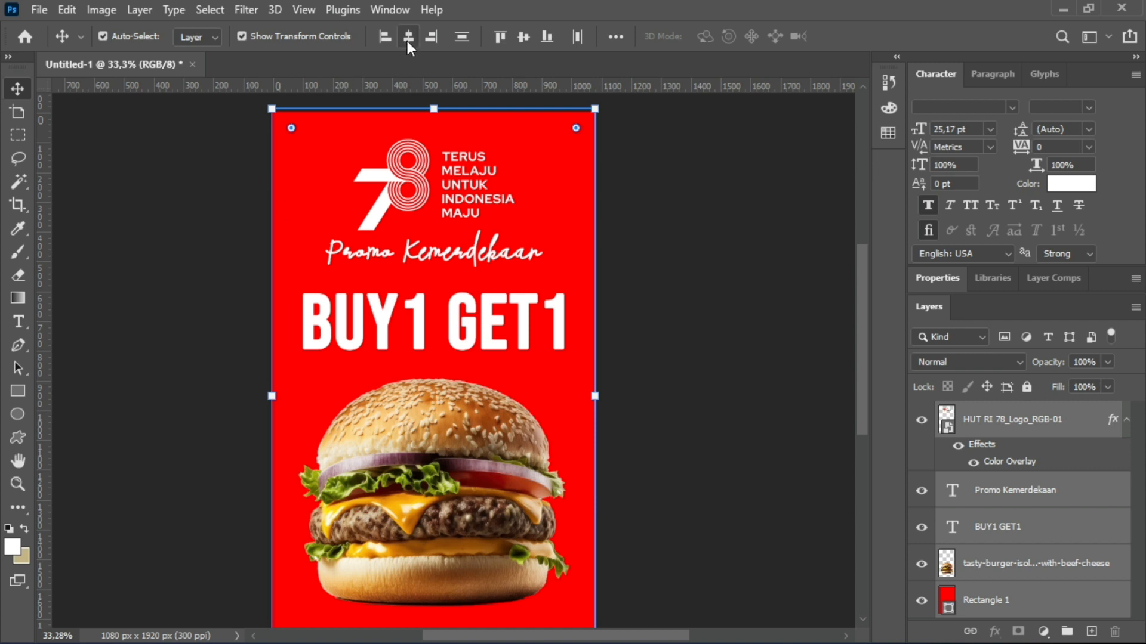
left_click(124, 175)
Add a placeholder text line below the burger in Poppins at 12 pt.
scroll(589, 379, "down", 1, "alt")
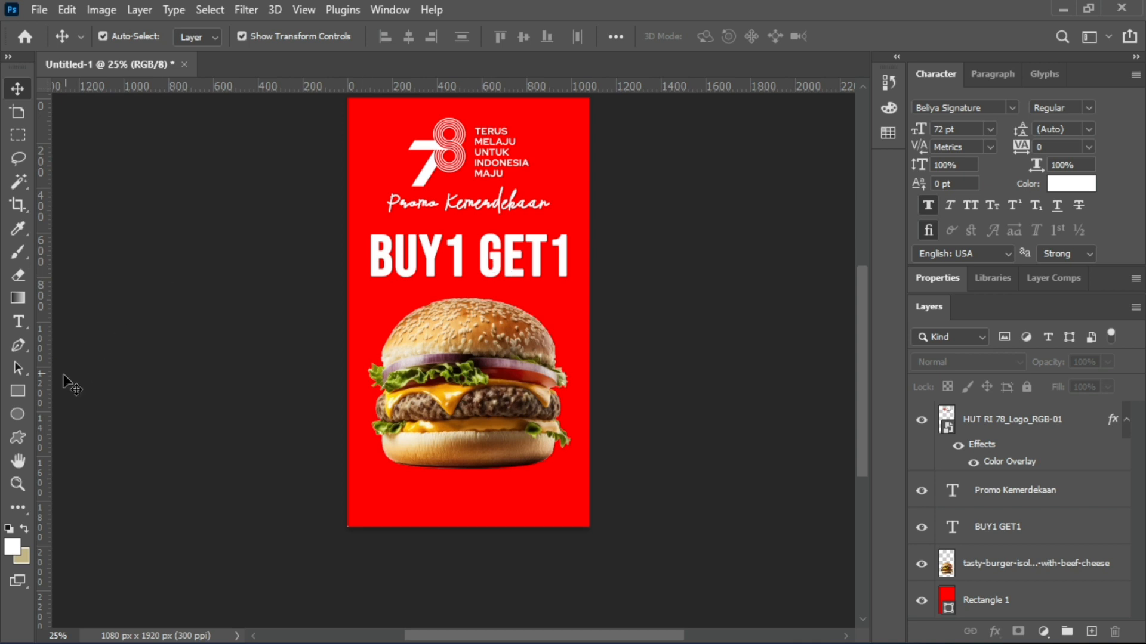
left_click(27, 328)
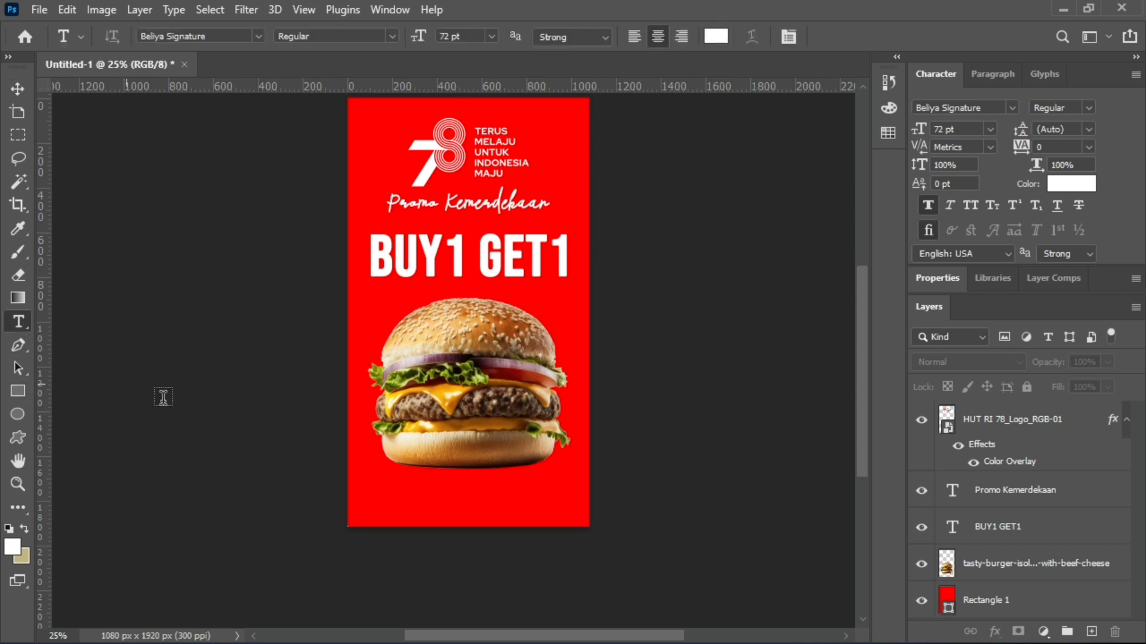
left_click(480, 507)
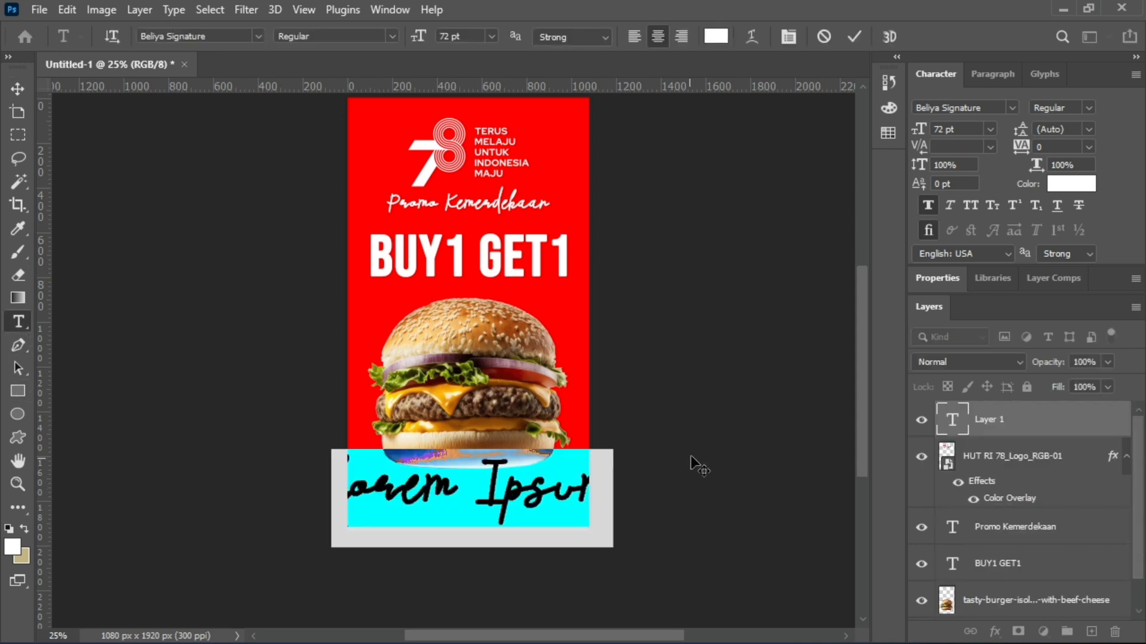
left_click(1016, 107)
left_click(871, 199)
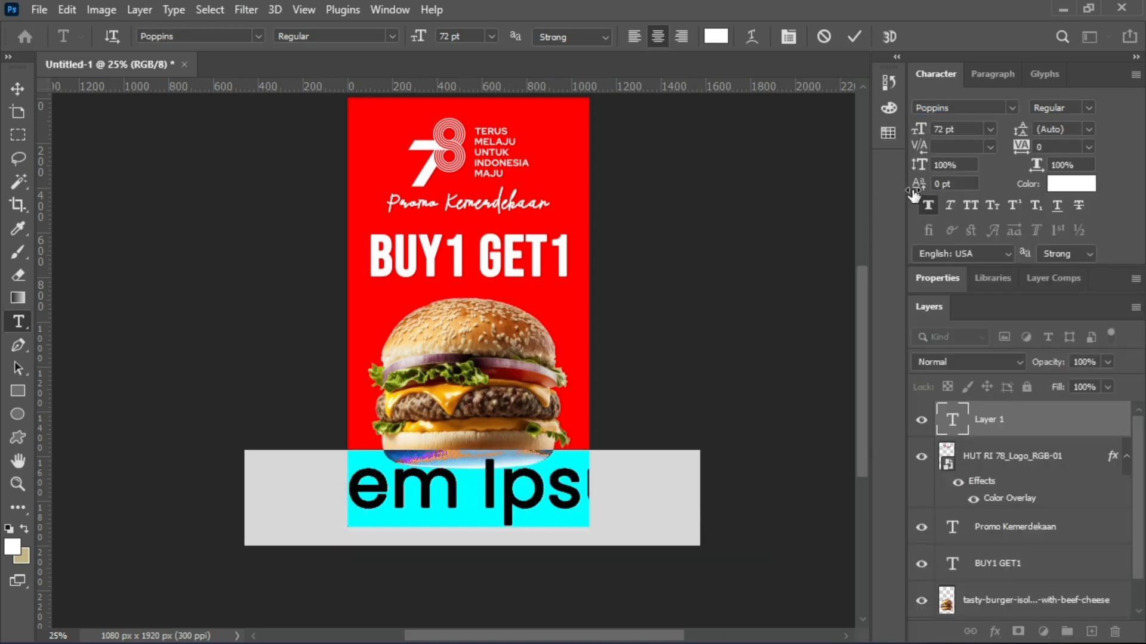
left_click(990, 129)
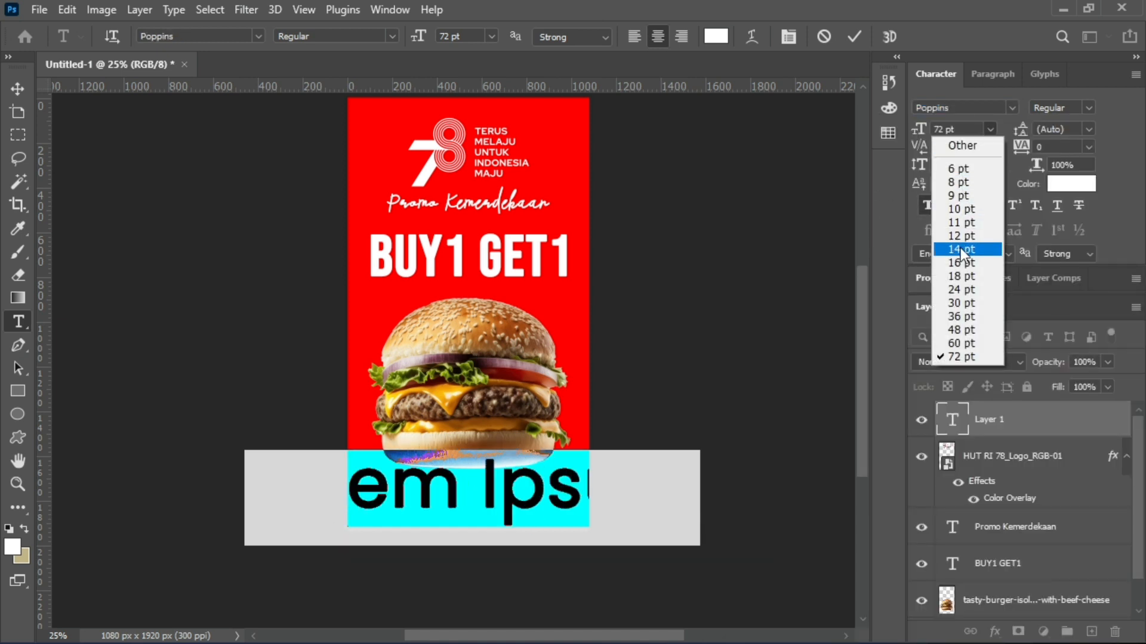
left_click(962, 249)
left_click(990, 130)
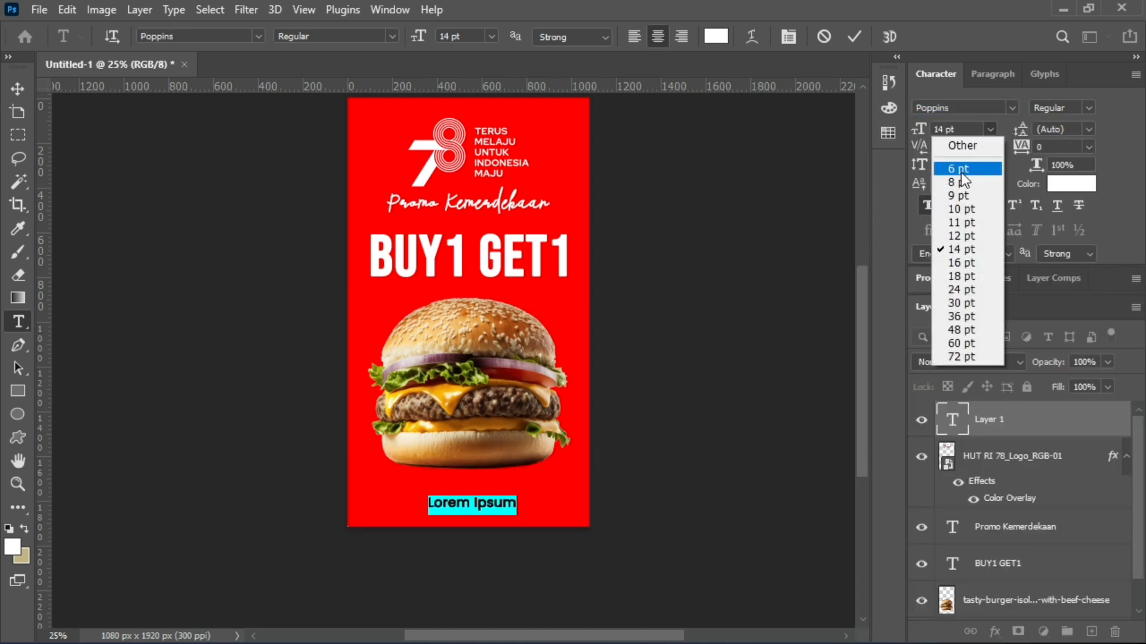
left_click(955, 235)
left_click(8, 91)
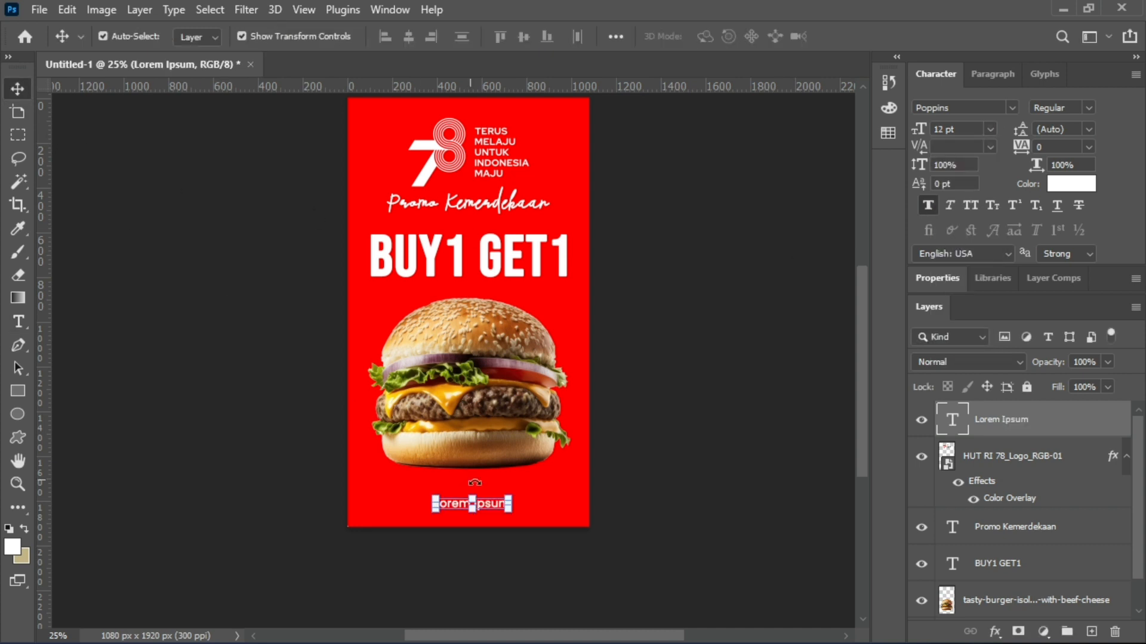
Replace the placeholder text below the burger with "promo berlaku hanya".
scroll(492, 534, "up", 2)
left_click(18, 322)
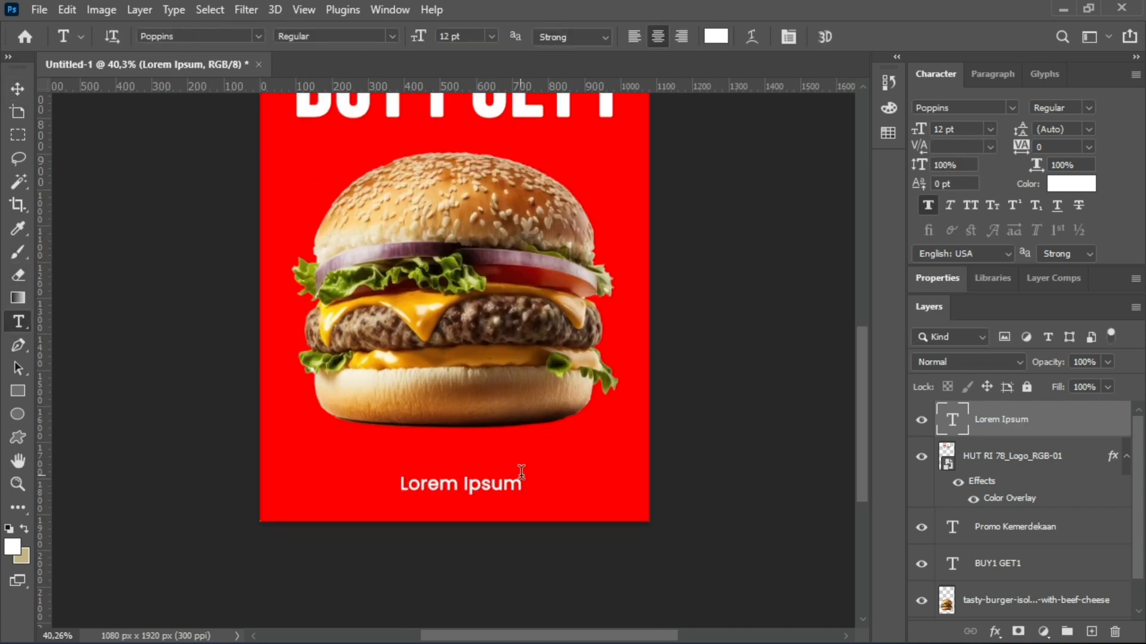
left_click_drag(522, 485, 381, 483)
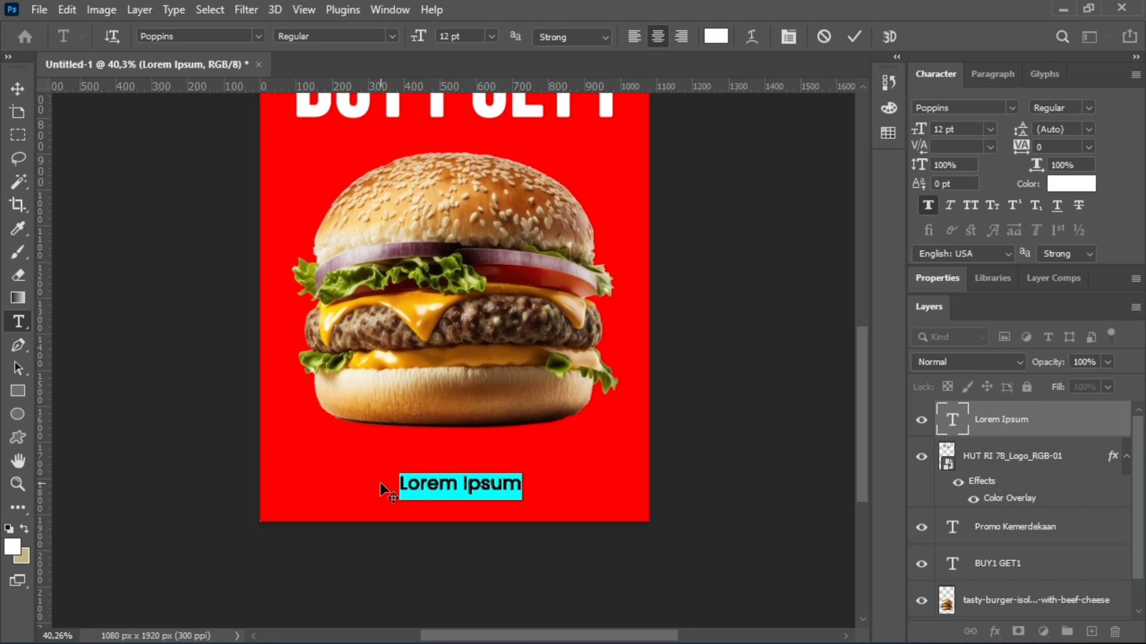
type("ber")
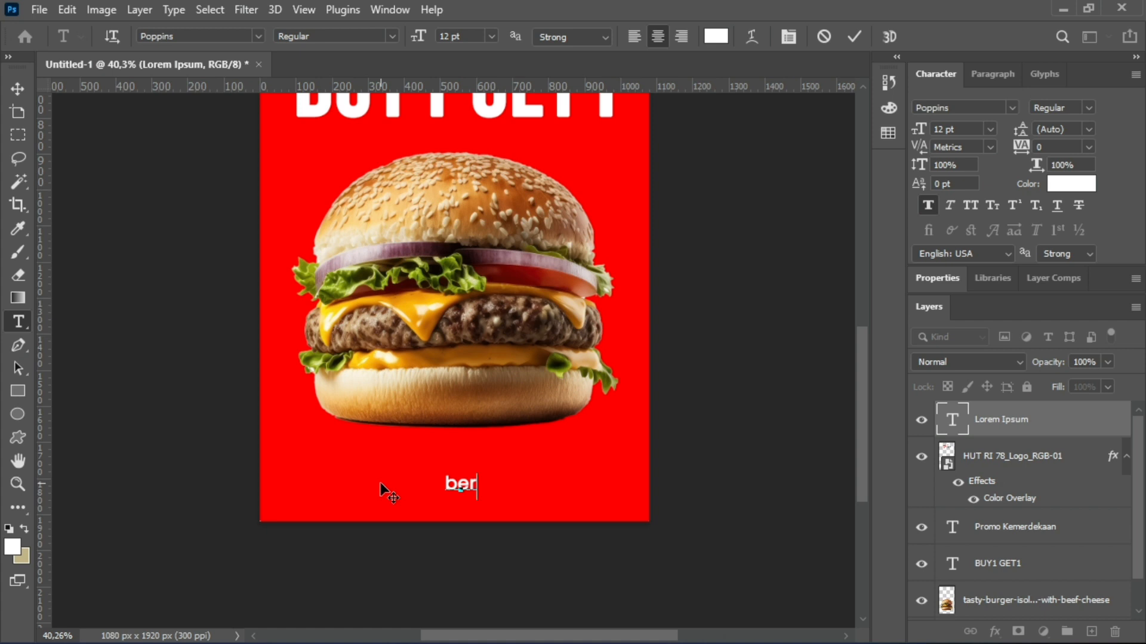
key("BackSpace")
key("BackSpace")
key("BackSpace")
type("promo berlaku hanya")
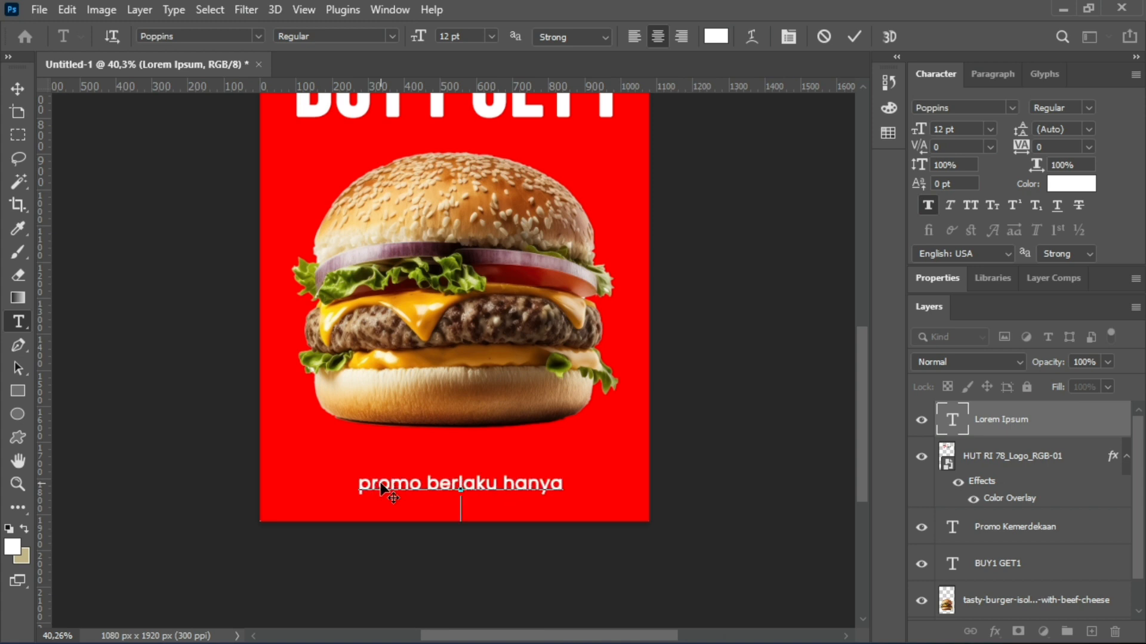
Add a second line reading "selama bulan agustus" to the text below the burger and commit it.
key("Return")
type("selama")
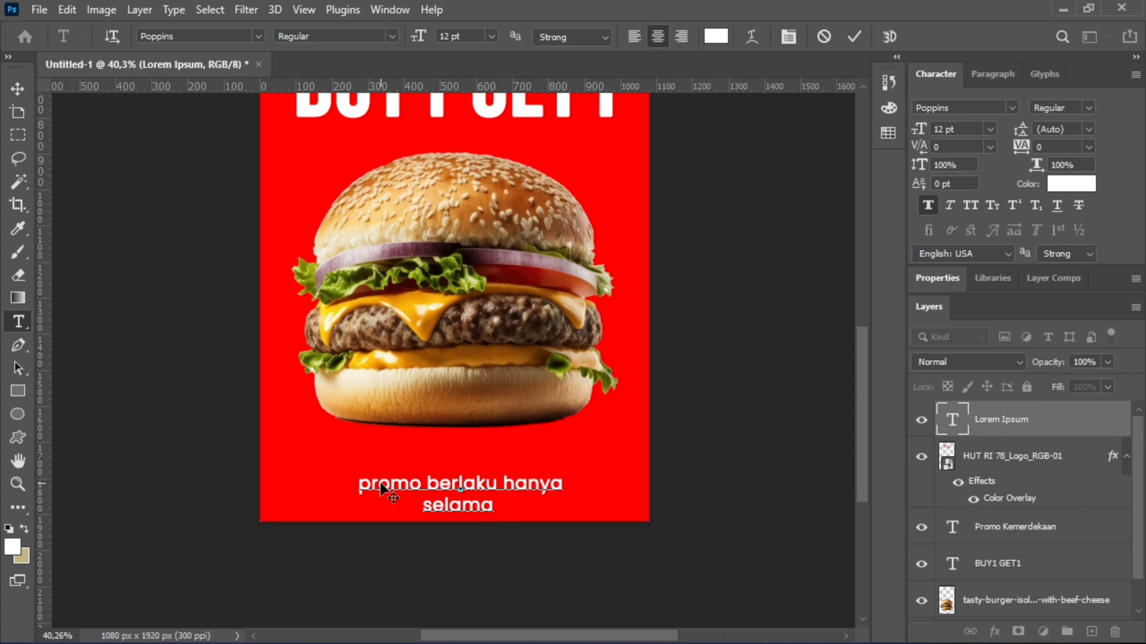
type(" bulin")
key("BackSpace")
key("BackSpace")
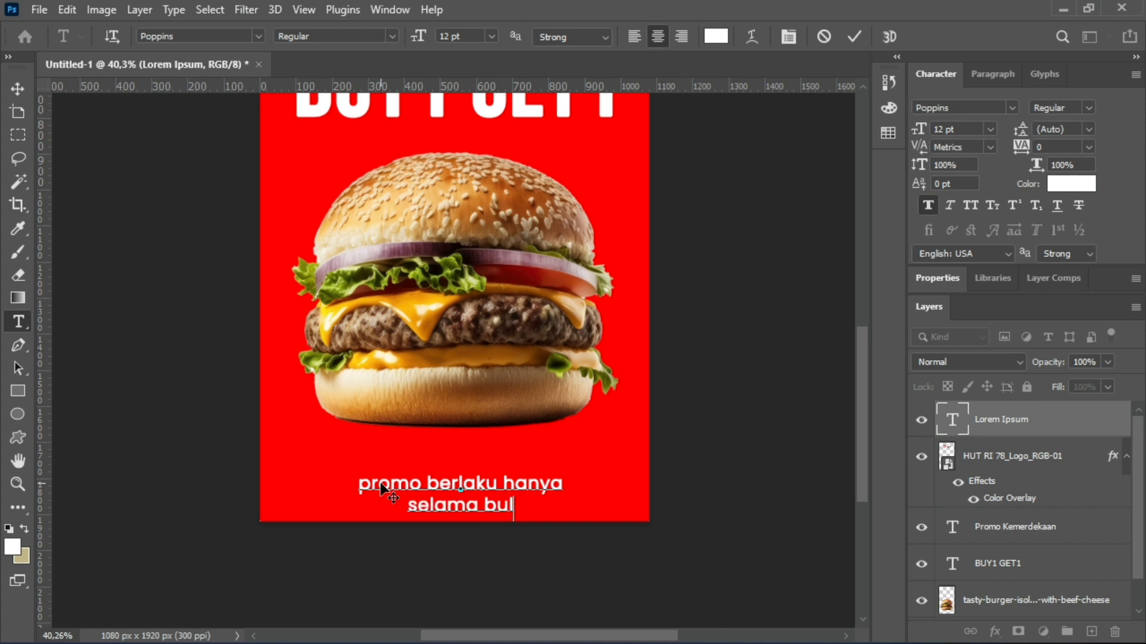
type("a bulan agustus")
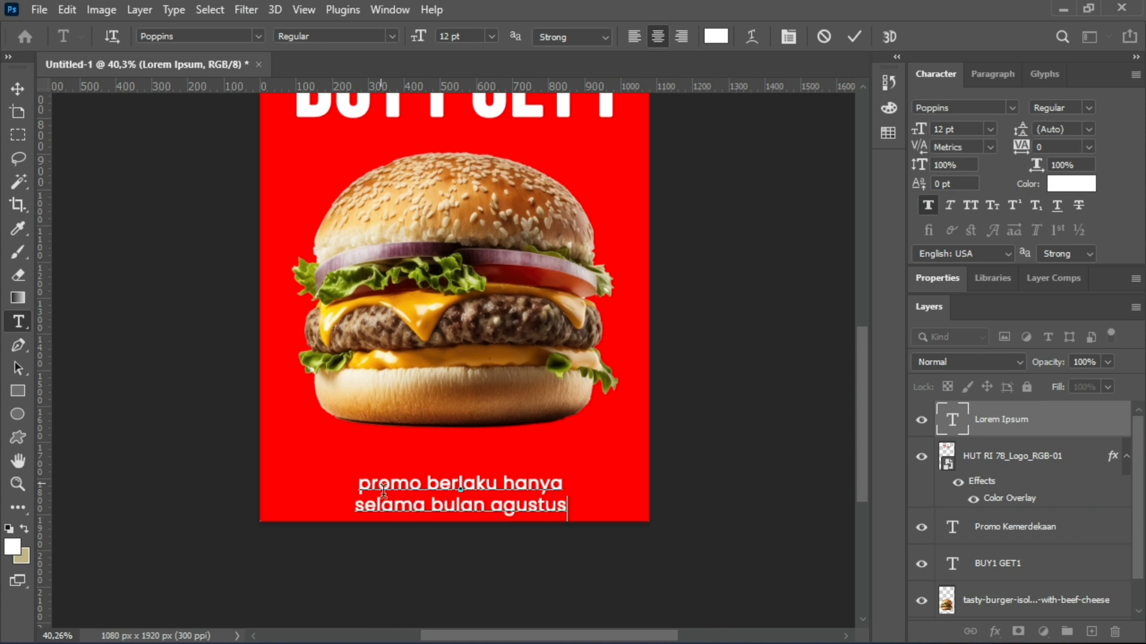
left_click(18, 88)
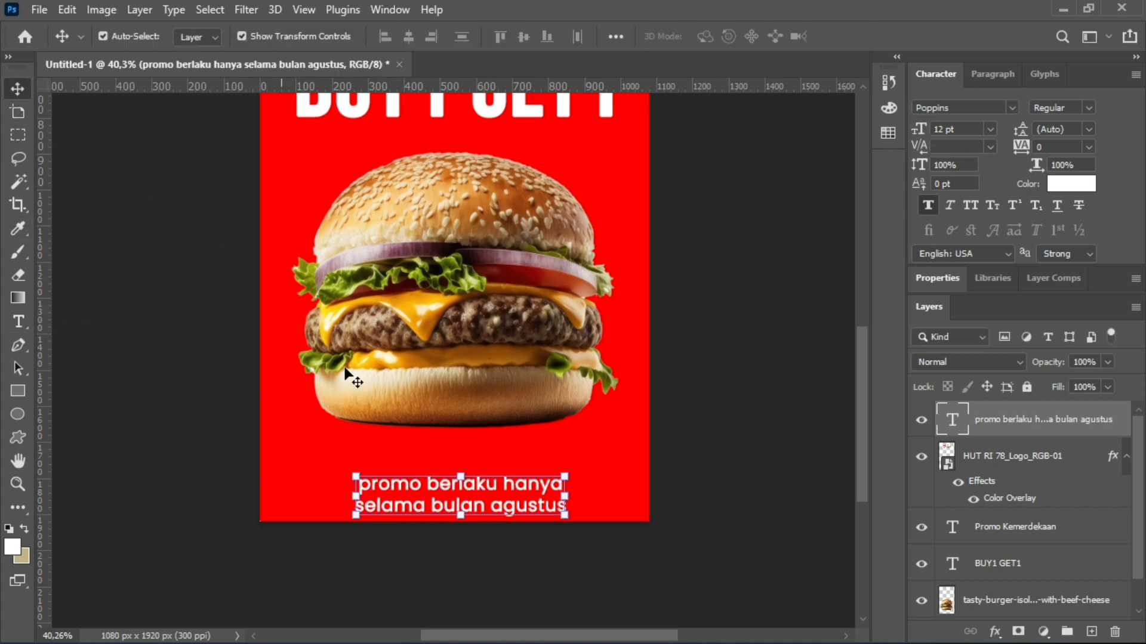
Move the two-line promo text up slightly and insert an asterisk before "promo".
left_click_drag(472, 490, 470, 476)
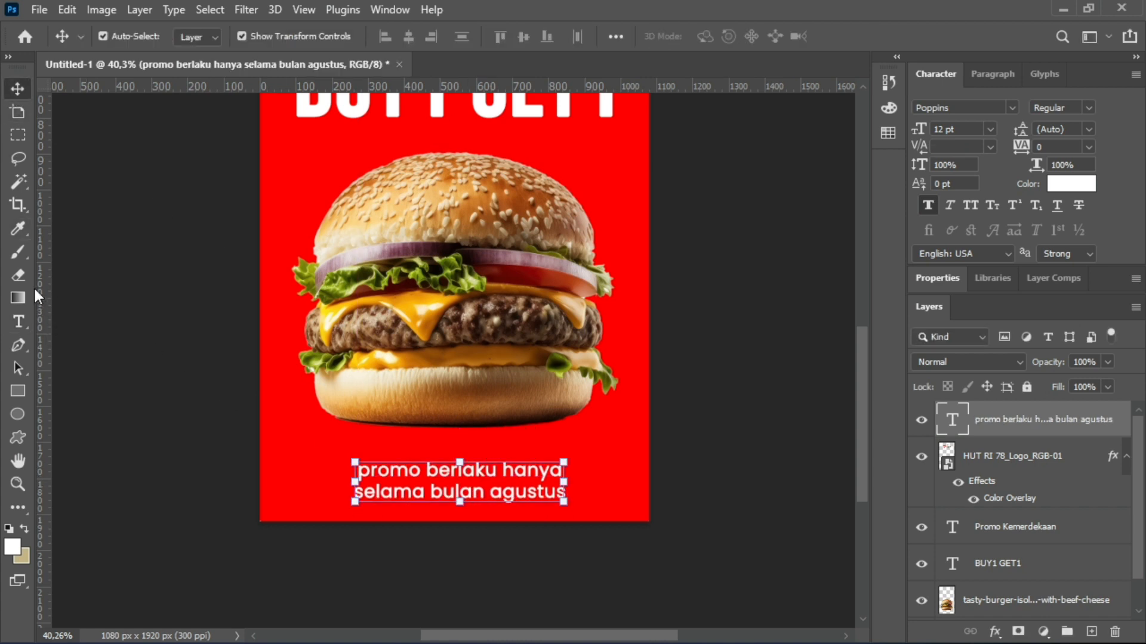
left_click(18, 322)
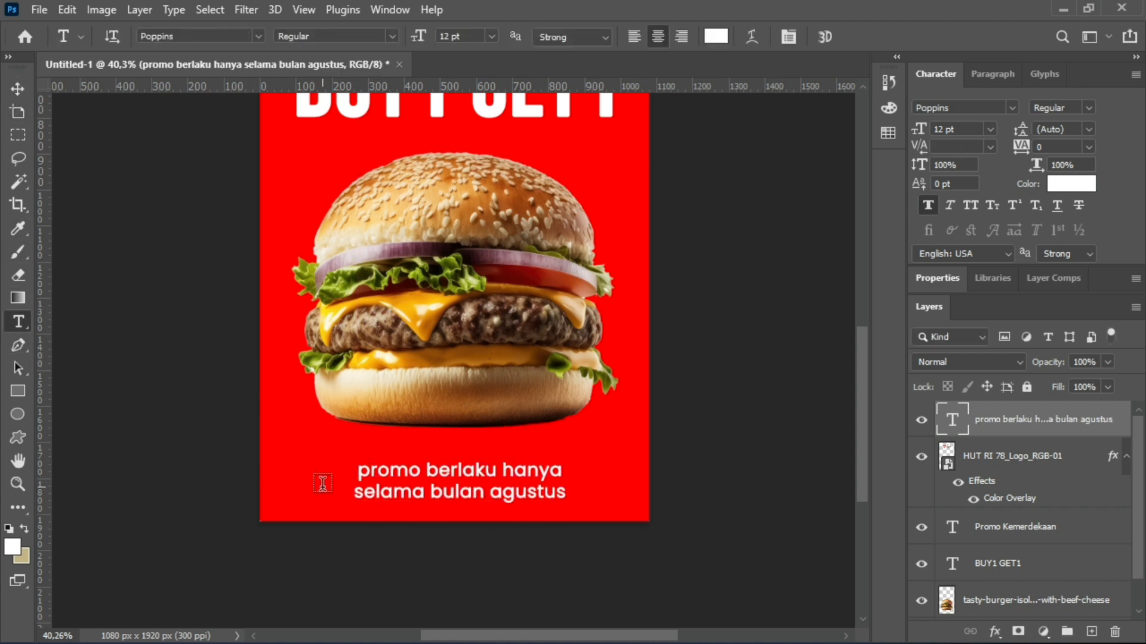
left_click(358, 471)
type("*")
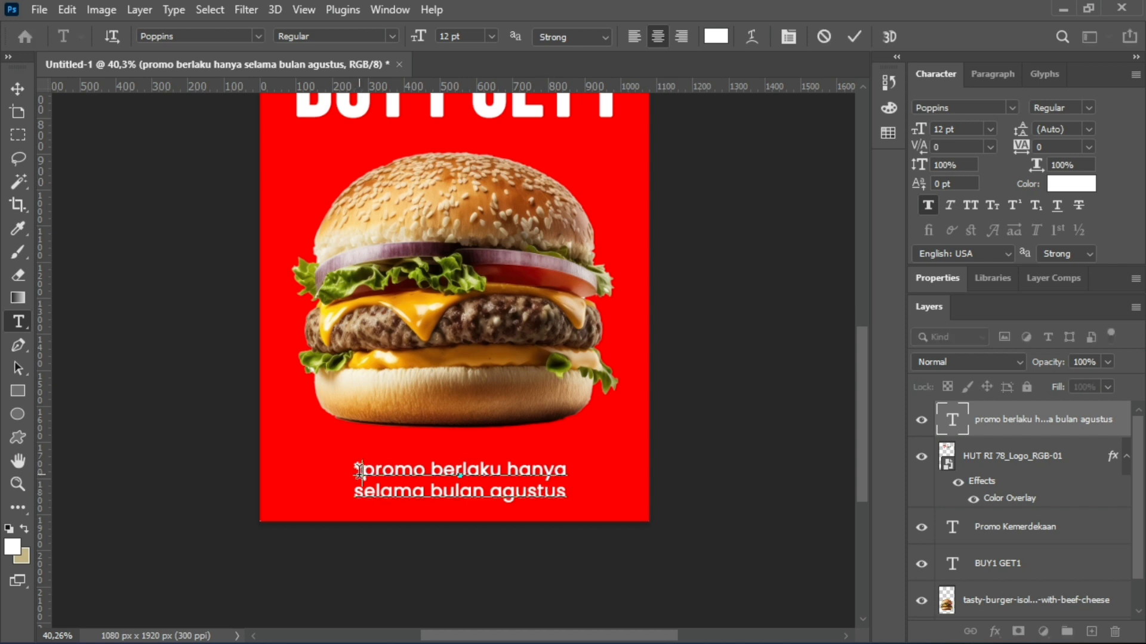
left_click(18, 88)
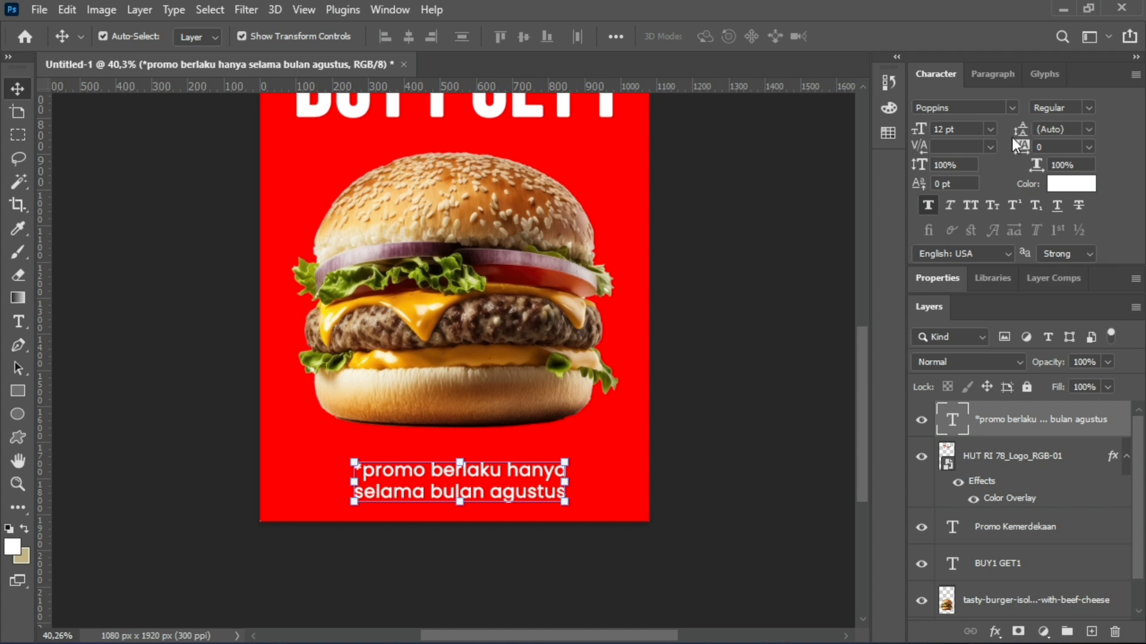
Set the promo validity text's size to 10 pt and deselect it.
left_click(991, 128)
left_click(961, 210)
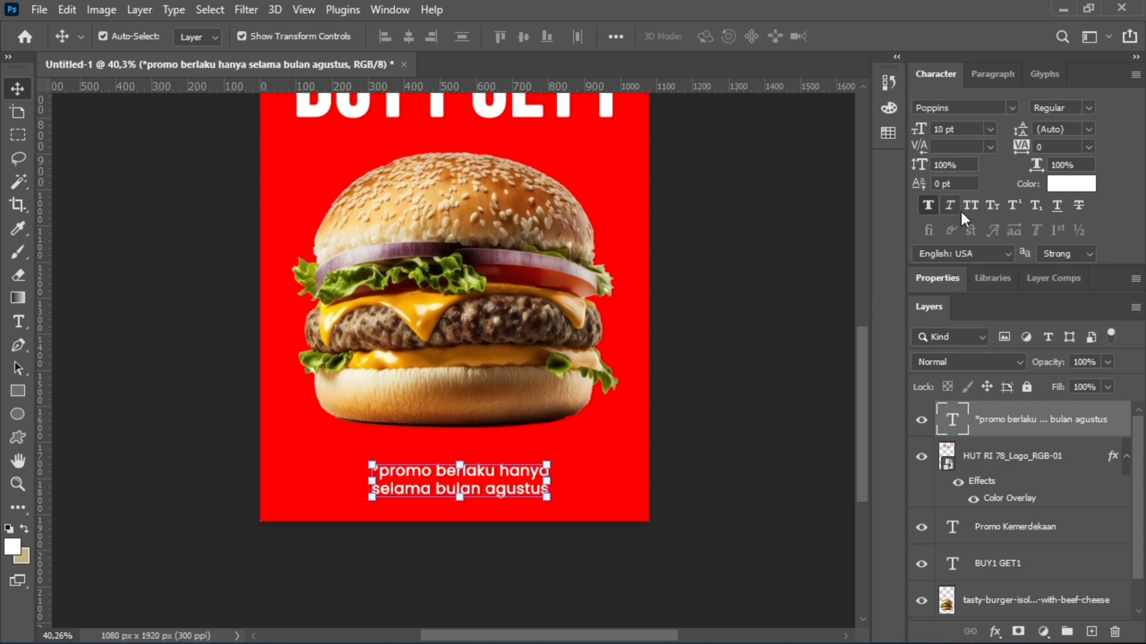
left_click(118, 186)
Scale the burger down and move it against the canvas's left edge, just below the headline.
scroll(351, 391, "down", 3)
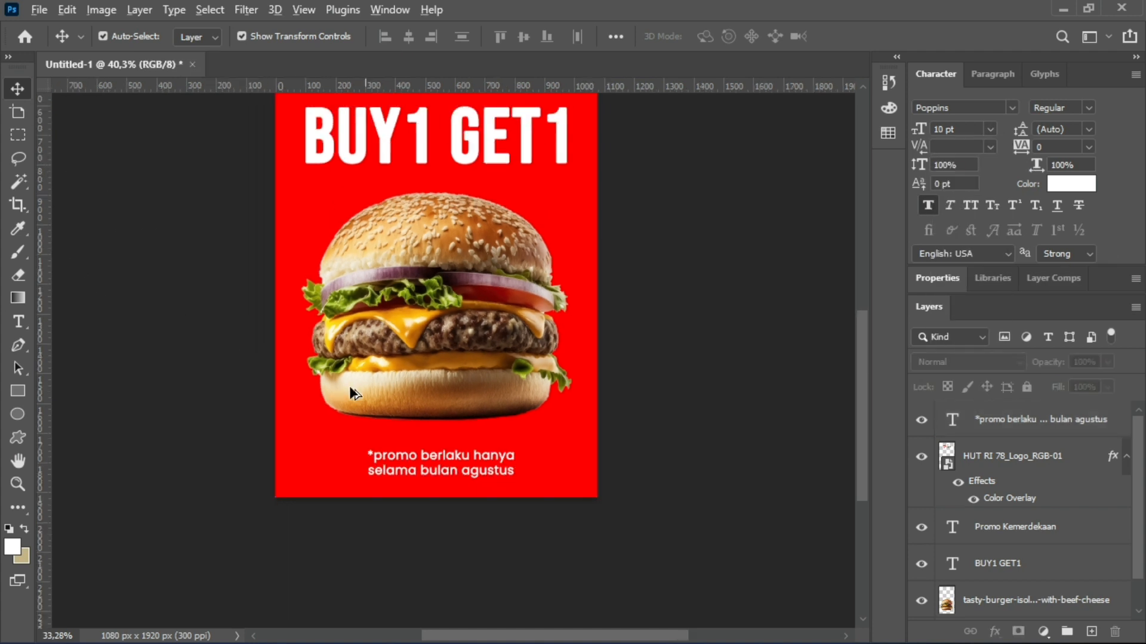
scroll(659, 416, "down", 5)
scroll(705, 293, "up", 1)
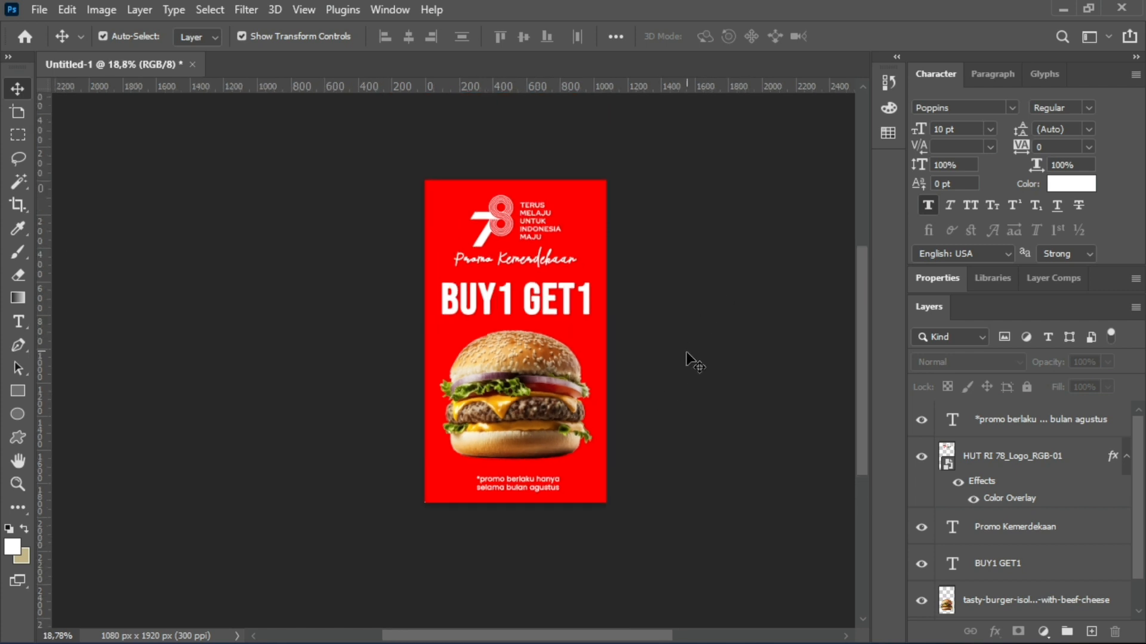
scroll(746, 438, "up", 4)
scroll(591, 391, "down", 2)
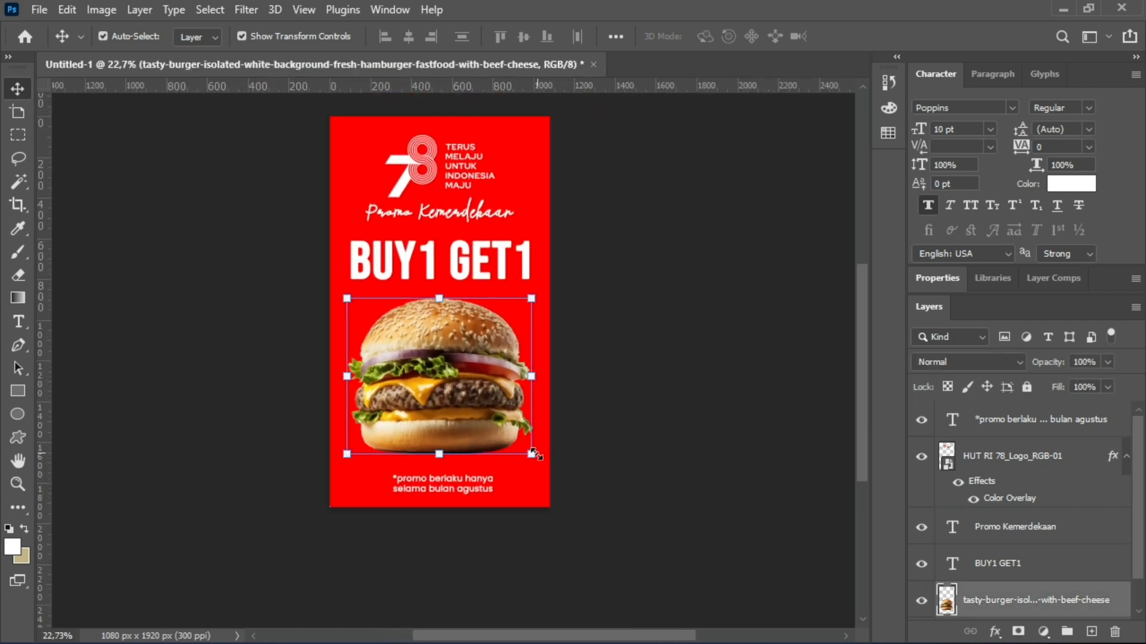
left_click_drag(531, 298, 487, 325)
left_click(17, 90)
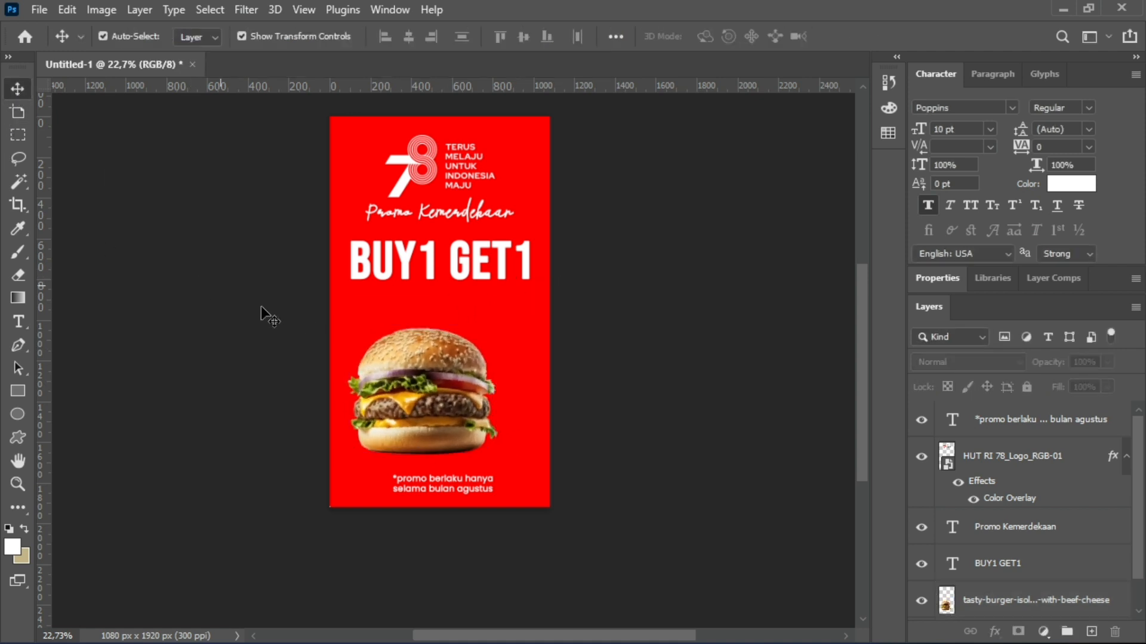
left_click_drag(456, 375, 439, 352)
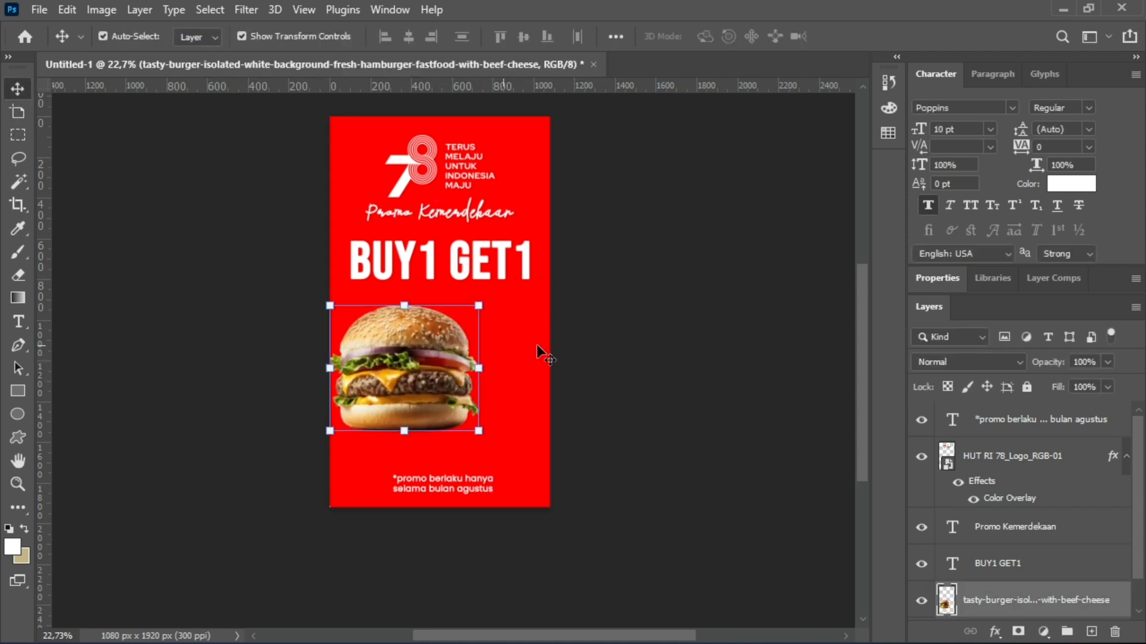
Duplicate the burger layer and shift the copy to the right so it partly overlaps the original, then deselect it.
right_click(988, 606)
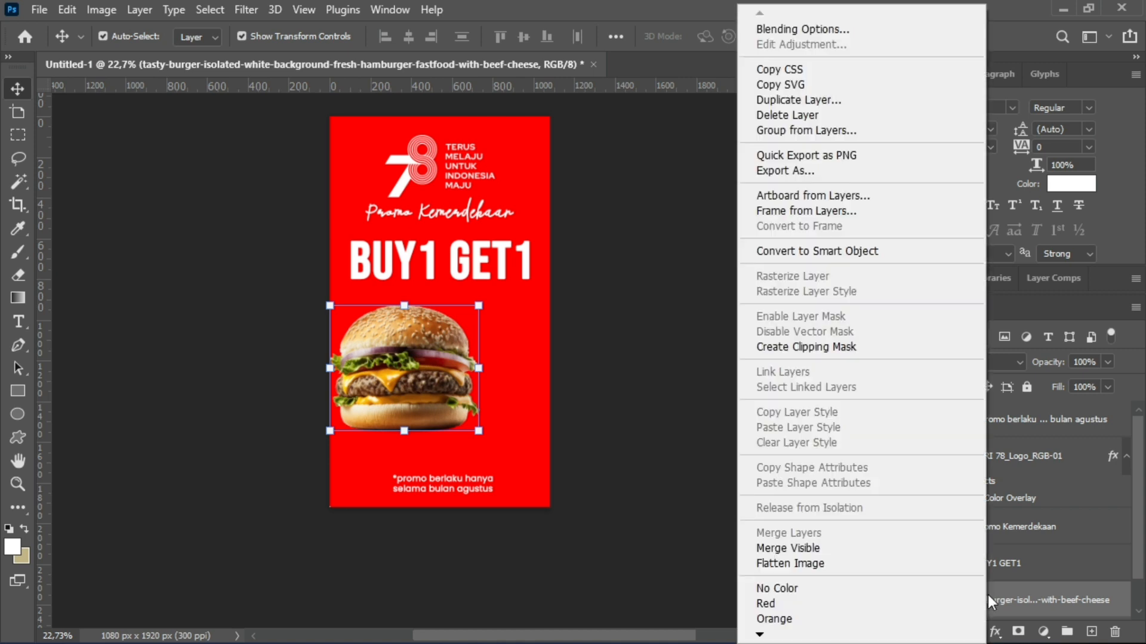
left_click(790, 99)
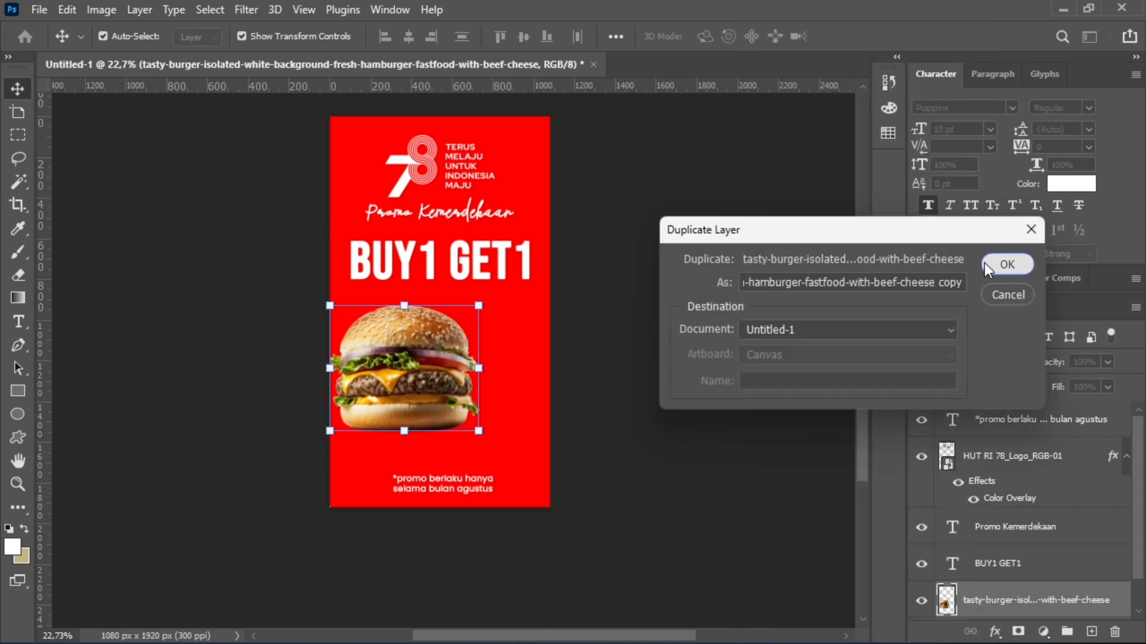
left_click(1005, 263)
left_click_drag(404, 359, 471, 360)
left_click(682, 370)
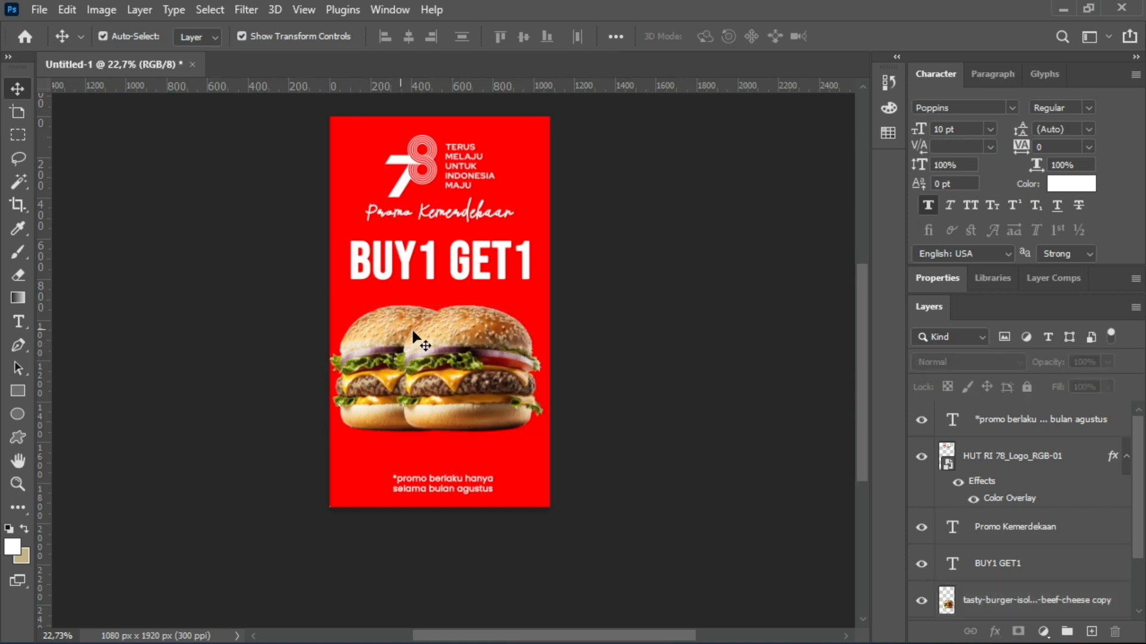
Try stacking the original burger's layer above its copy, and undo the reordering.
left_click(440, 339)
left_click(377, 351)
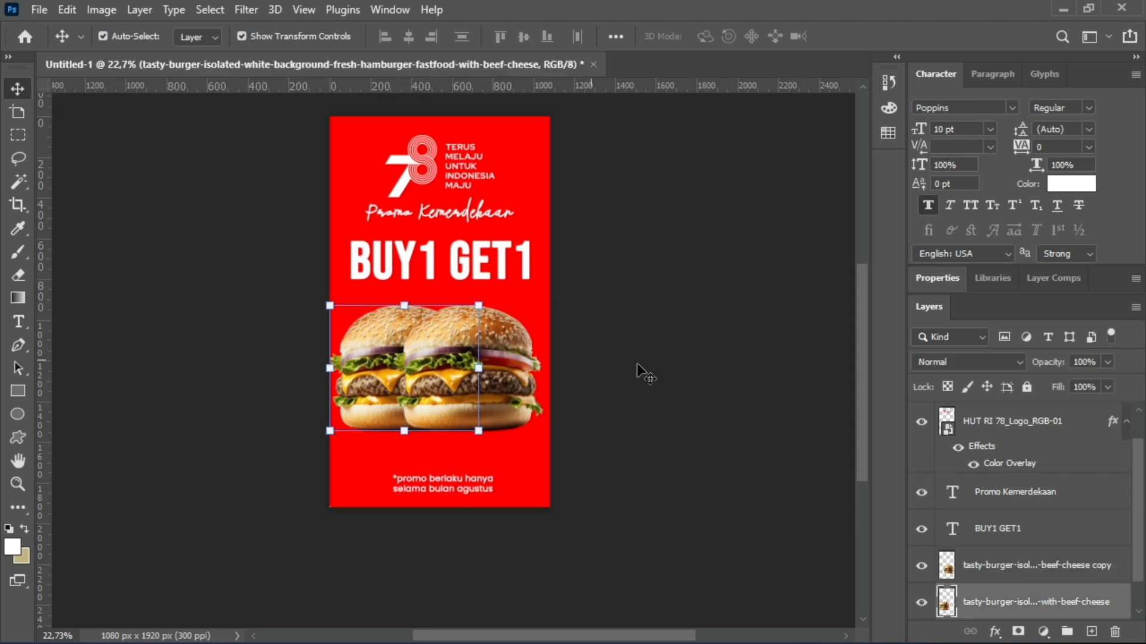
left_click_drag(1016, 597, 1010, 558)
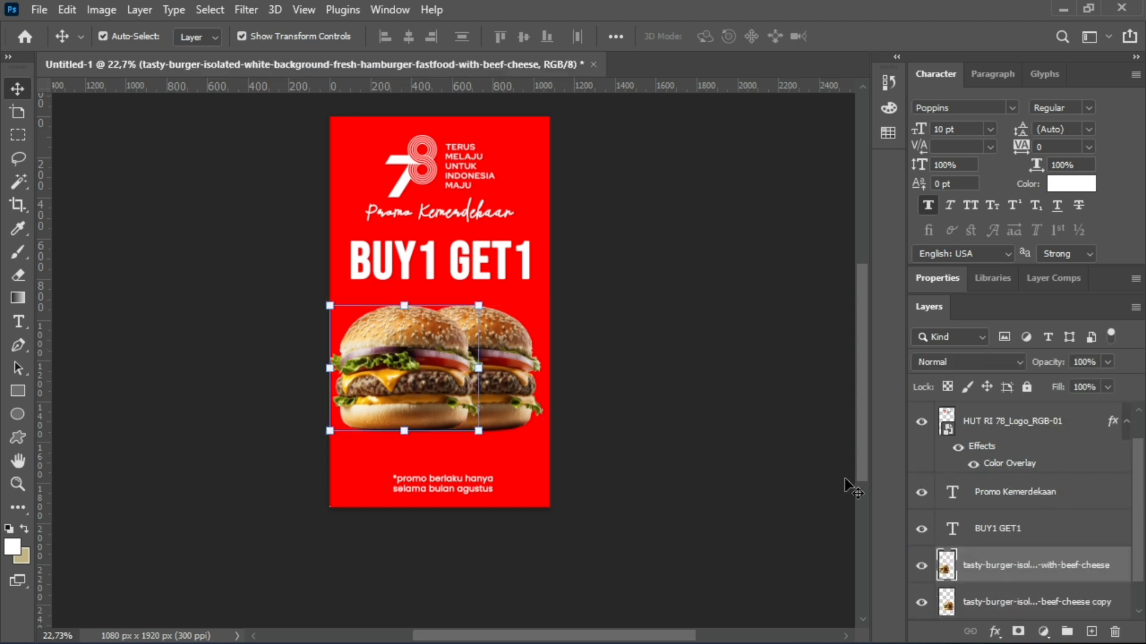
left_click(793, 451)
key("ctrl+z")
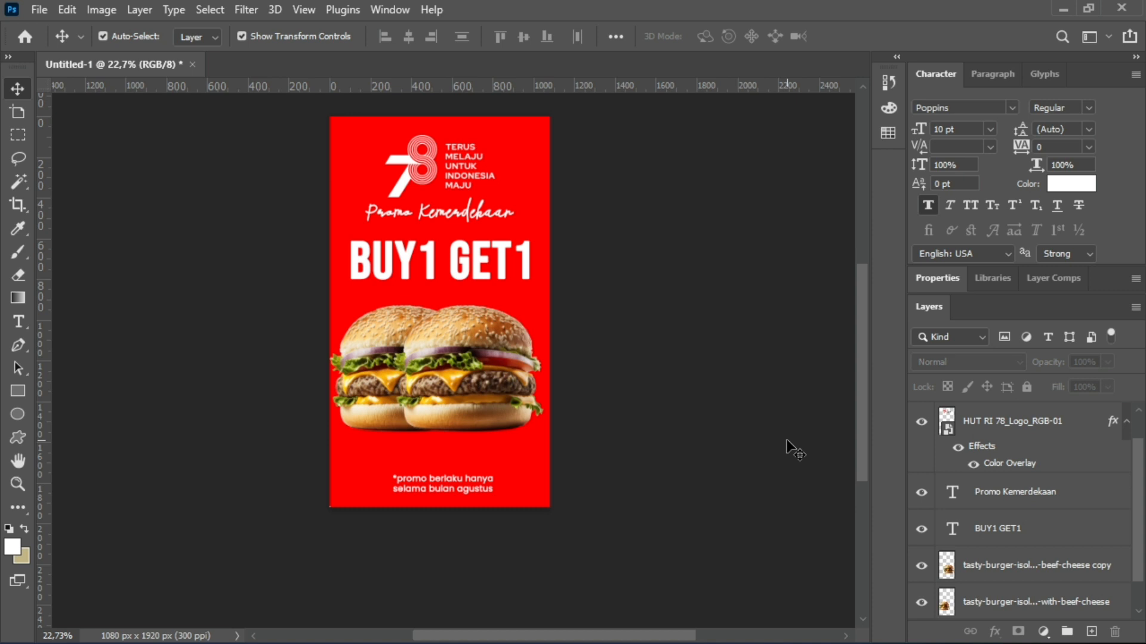
Nudge the burger copy slightly to the right and deselect it.
left_click(484, 369)
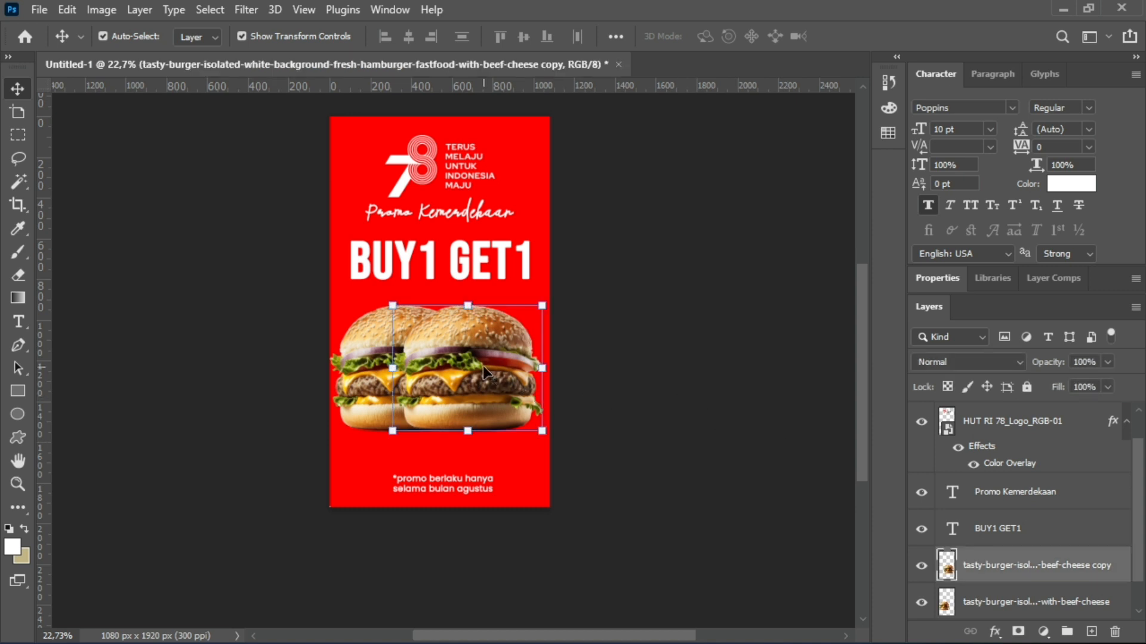
key("shift+Right")
key("shift+Right")
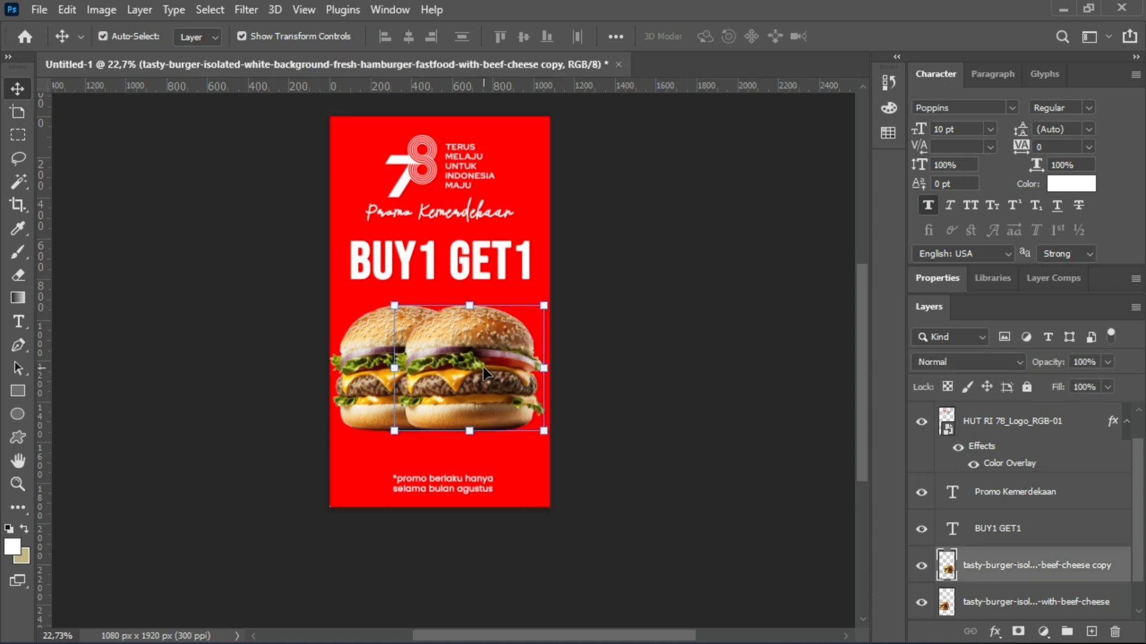
left_click(677, 401)
Add a black Drop Shadow to the burger copy with an 80° angle, 109 px size and 60% opacity.
left_click(468, 369)
left_click(994, 632)
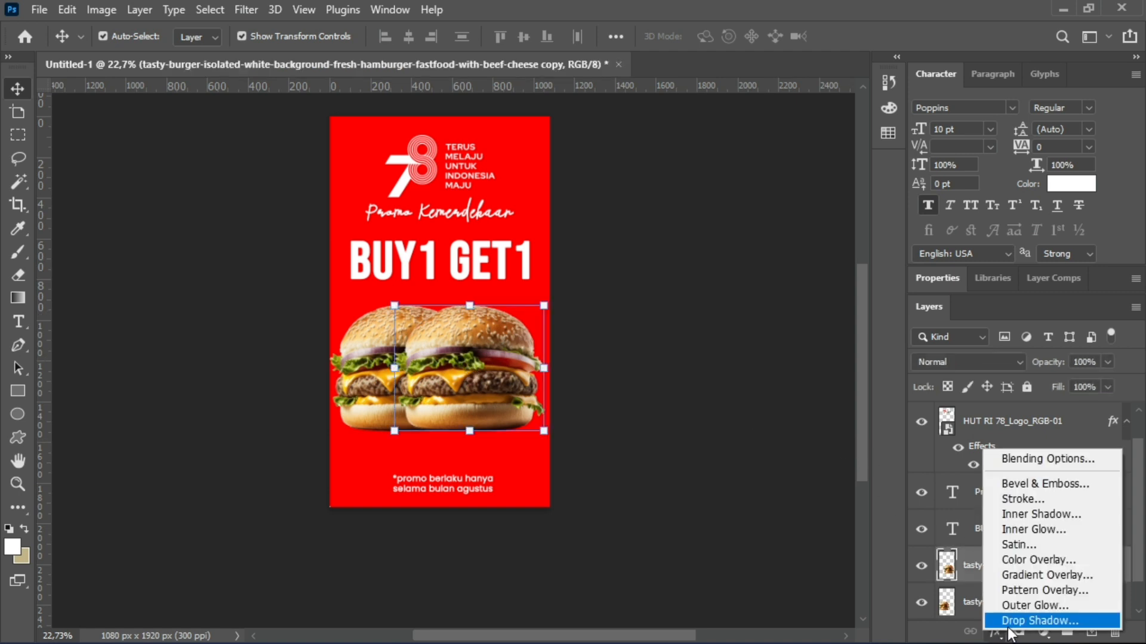
left_click(1020, 621)
left_click_drag(674, 207, 901, 270)
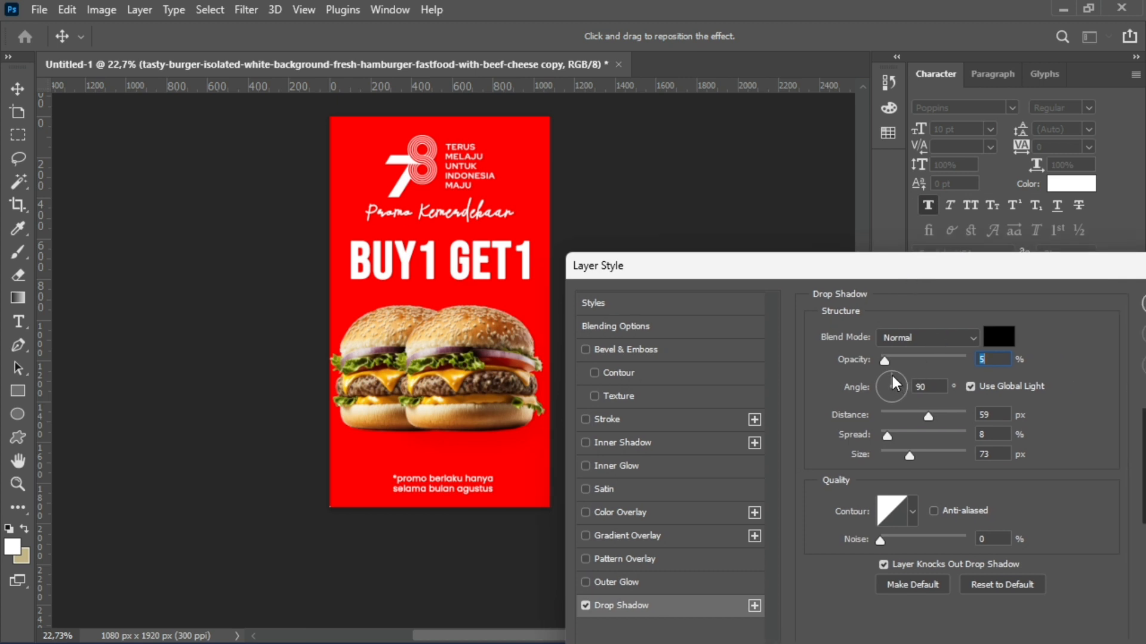
left_click_drag(892, 377, 883, 381)
left_click_drag(905, 451, 932, 458)
left_click_drag(919, 265, 914, 239)
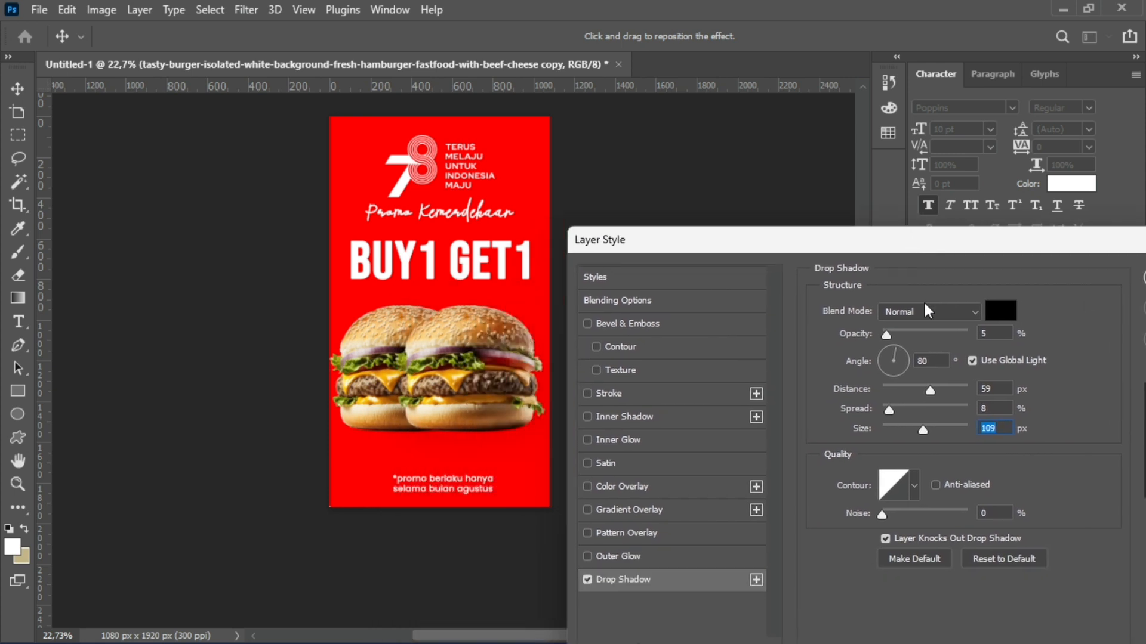
left_click_drag(887, 337, 933, 339)
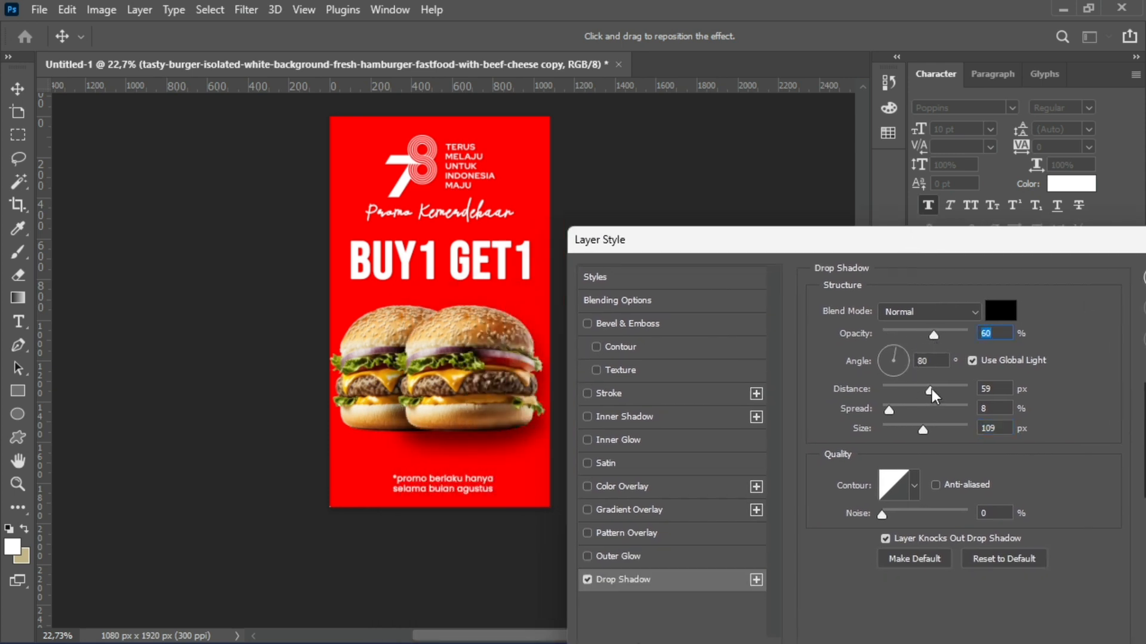
Refine the burger copy's drop shadow to 11 px distance, -51° angle, 51 px size and 9% opacity, and apply it.
left_click_drag(930, 390, 893, 392)
left_click(879, 350)
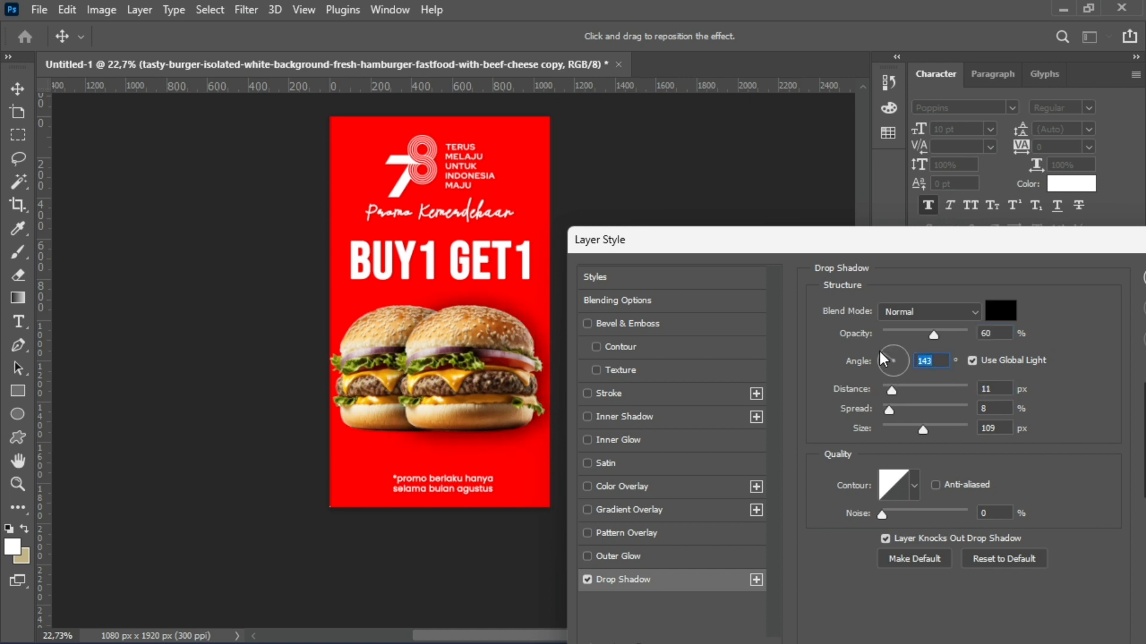
left_click_drag(880, 352, 906, 376)
mouse_move(921, 431)
left_mouse_down()
mouse_move(889, 432)
mouse_move(904, 430)
left_mouse_up()
left_click_drag(933, 334, 898, 336)
left_click_drag(992, 240, 938, 256)
left_click_drag(843, 348, 838, 349)
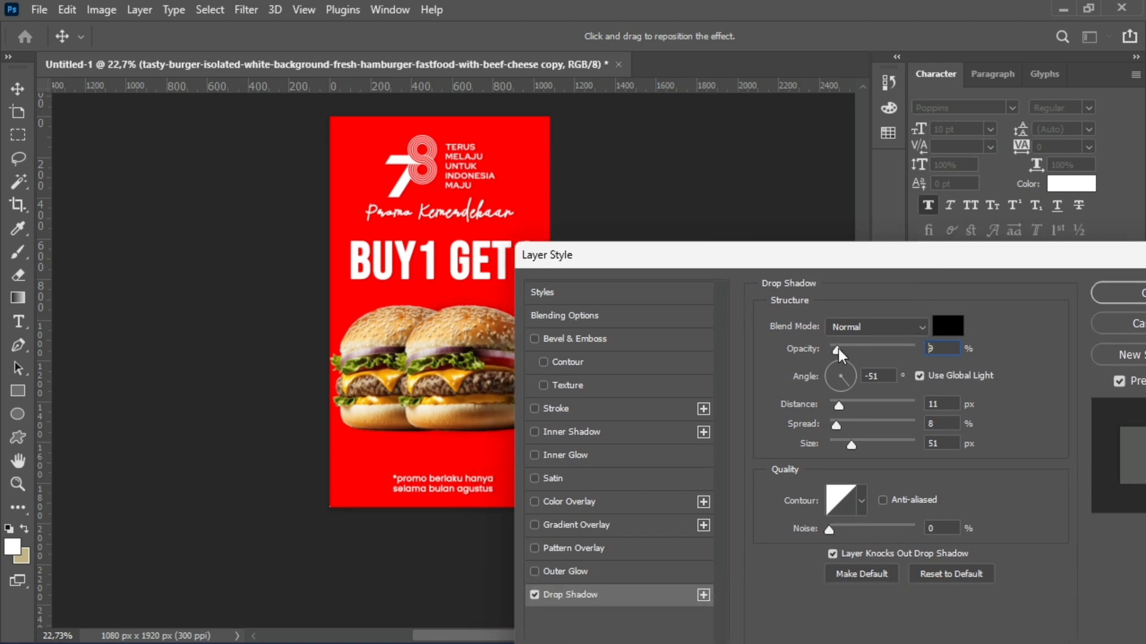
left_click_drag(853, 255, 699, 352)
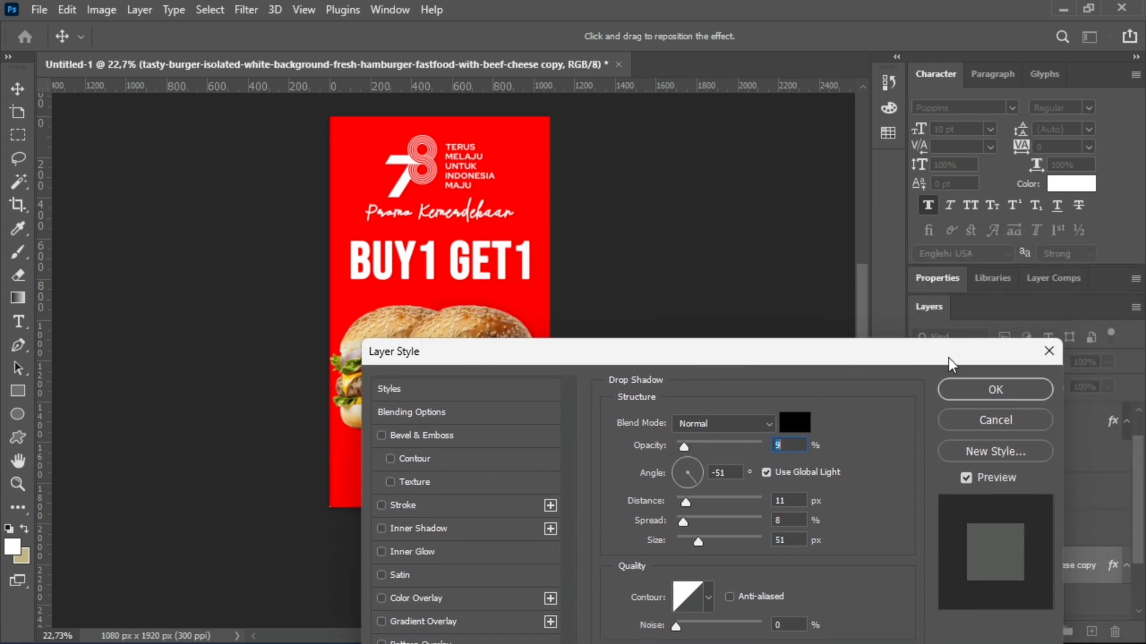
left_click(961, 399)
left_click(801, 376)
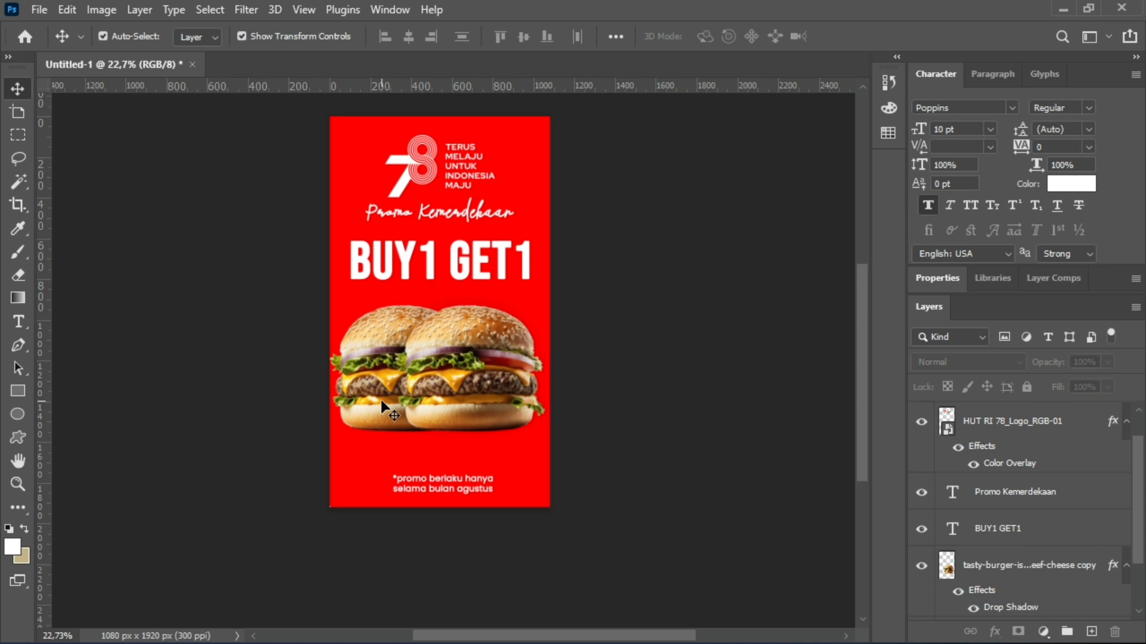
left_click(483, 404)
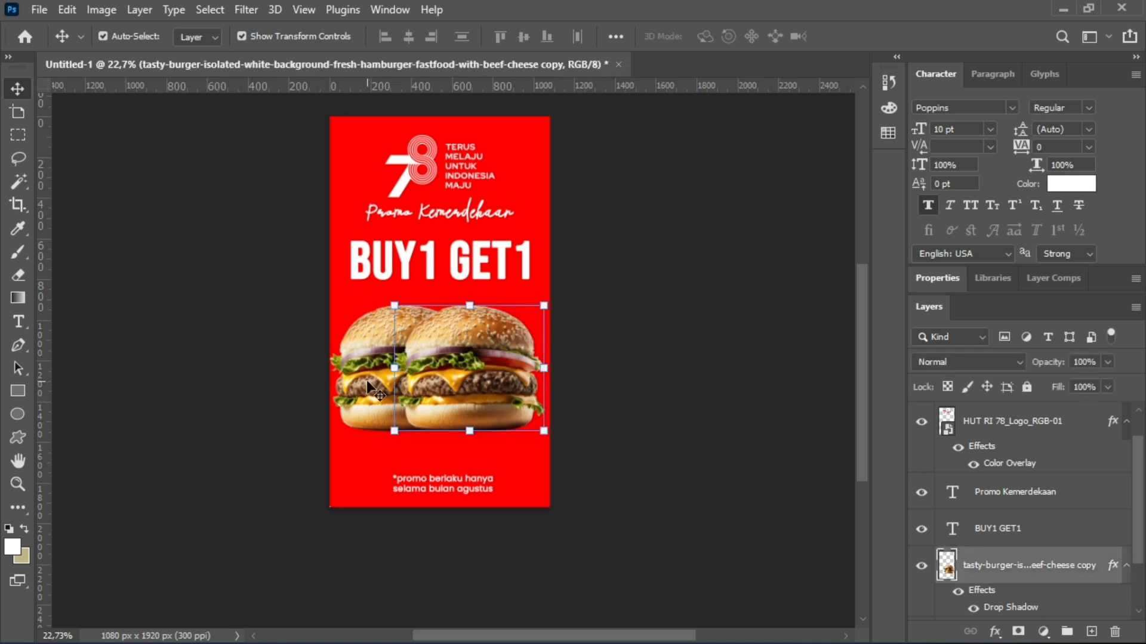
left_click(656, 385)
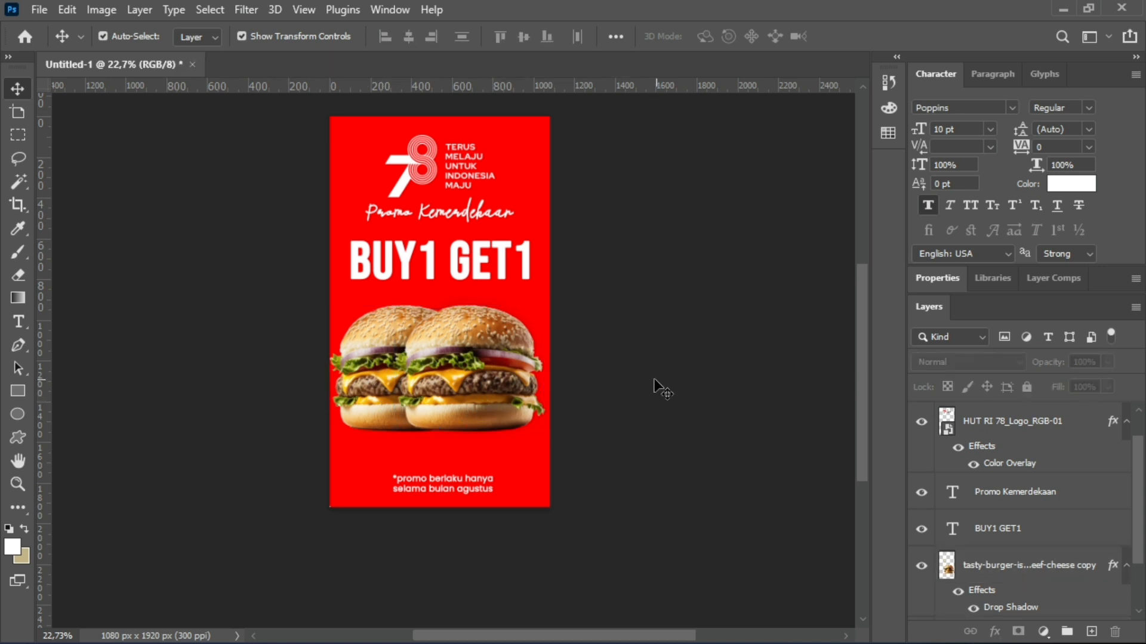
Move the promo validity note slightly up, centre it horizontally on the canvas and deselect it.
left_click(456, 482)
left_click_drag(457, 479, 454, 474)
left_click(621, 388)
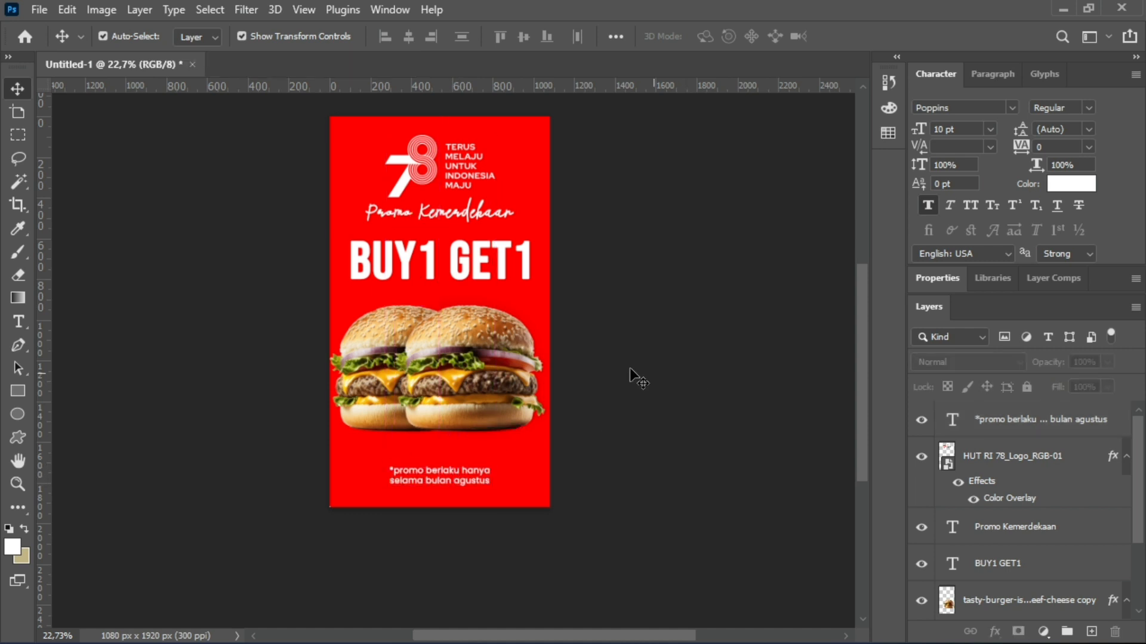
Move the BUY1 GET1 headline slightly down, closer to the burgers, and deselect it.
scroll(588, 247, "up", 1)
scroll(564, 286, "down", 2)
scroll(448, 230, "up", 2)
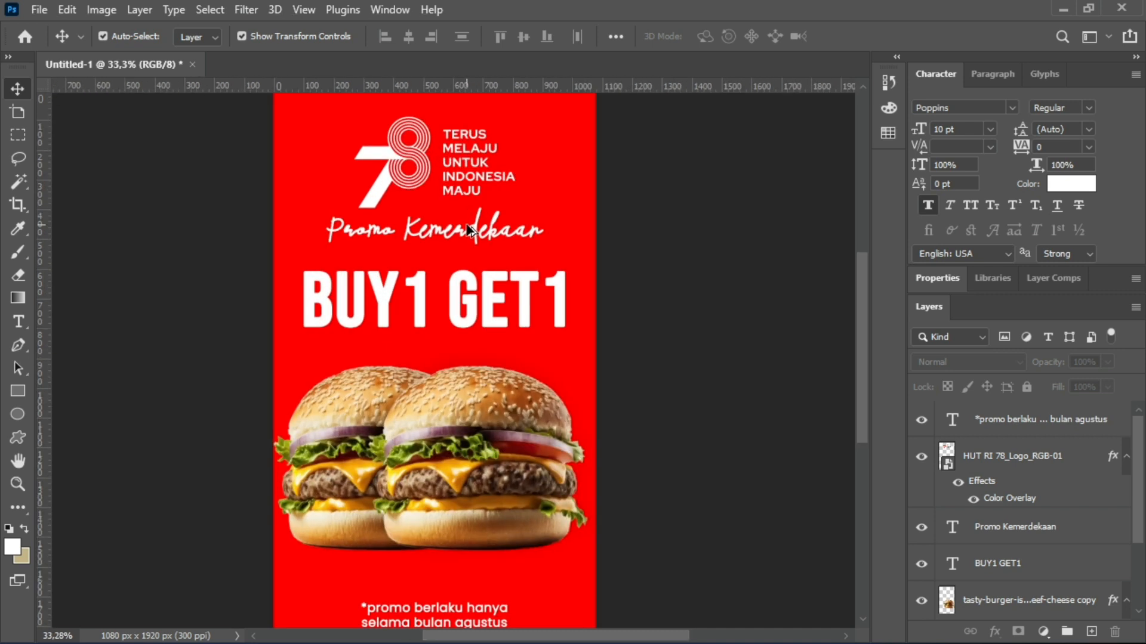
left_click_drag(425, 307, 419, 320)
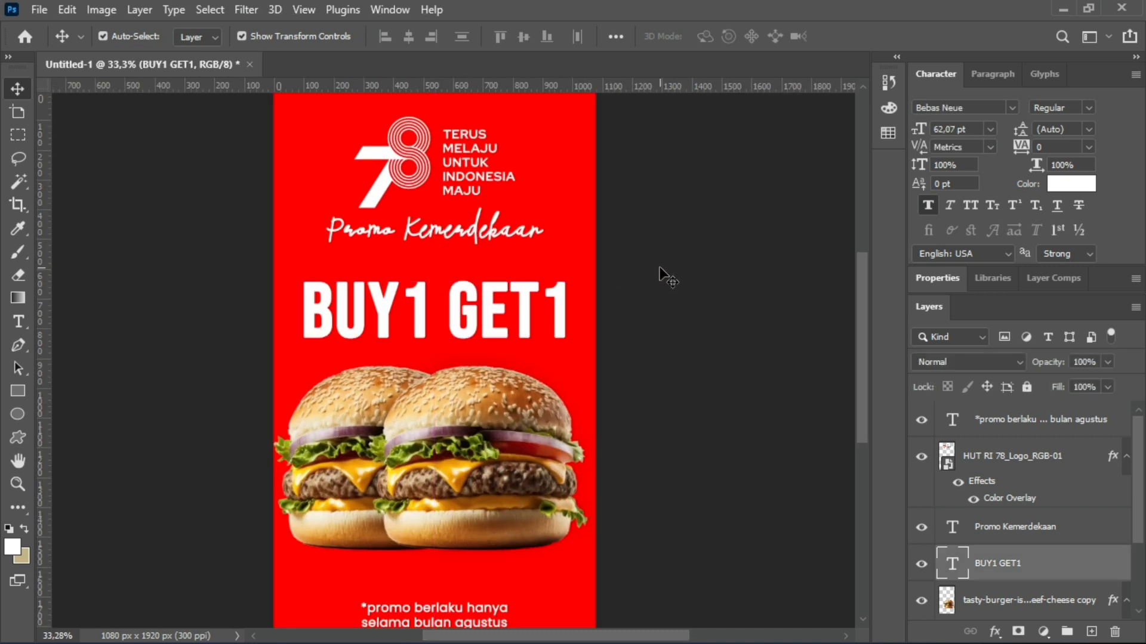
left_click(657, 285)
scroll(469, 233, "down", 4)
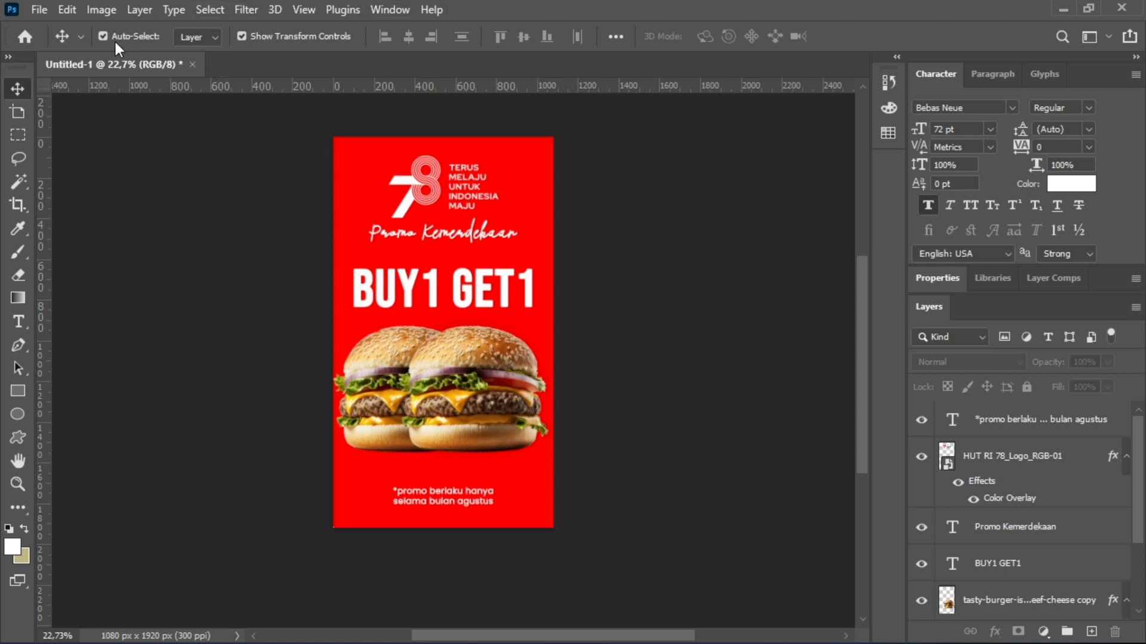
Start saving the document in Photoshop format with the DSI (D:) drive as the destination.
left_click(38, 10)
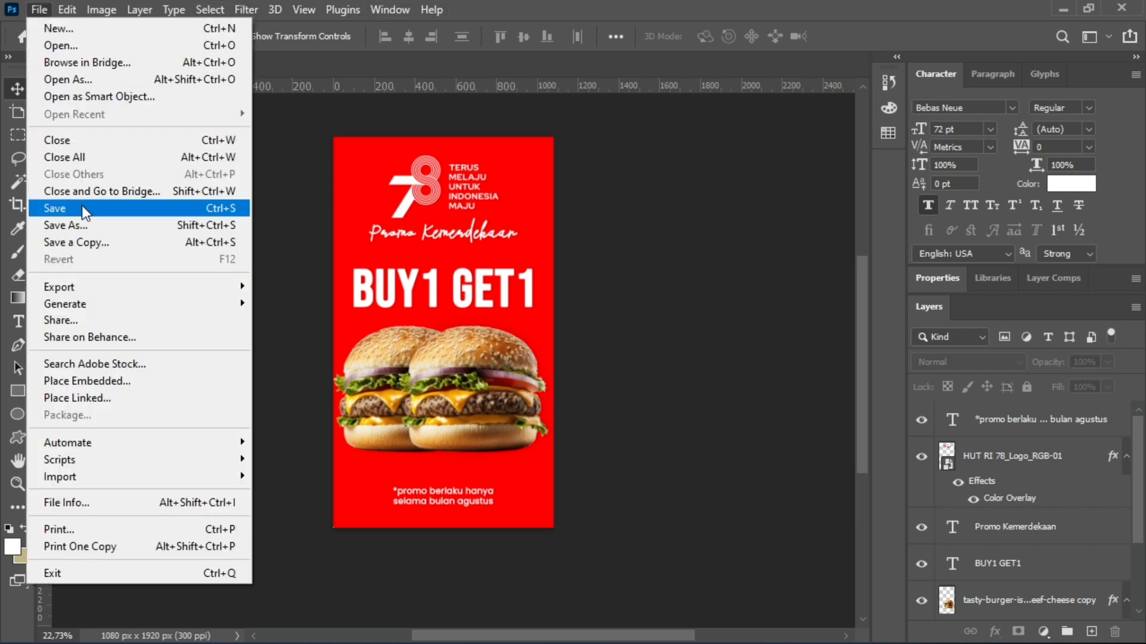
left_click(60, 207)
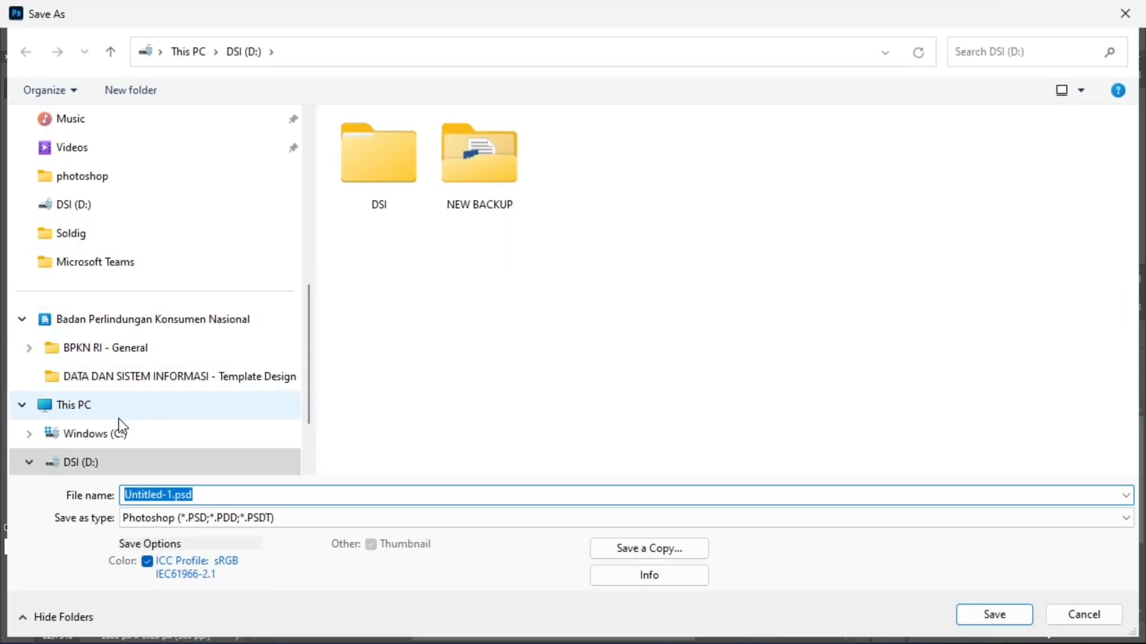
scroll(98, 417, "up", 1)
scroll(95, 413, "down", 2)
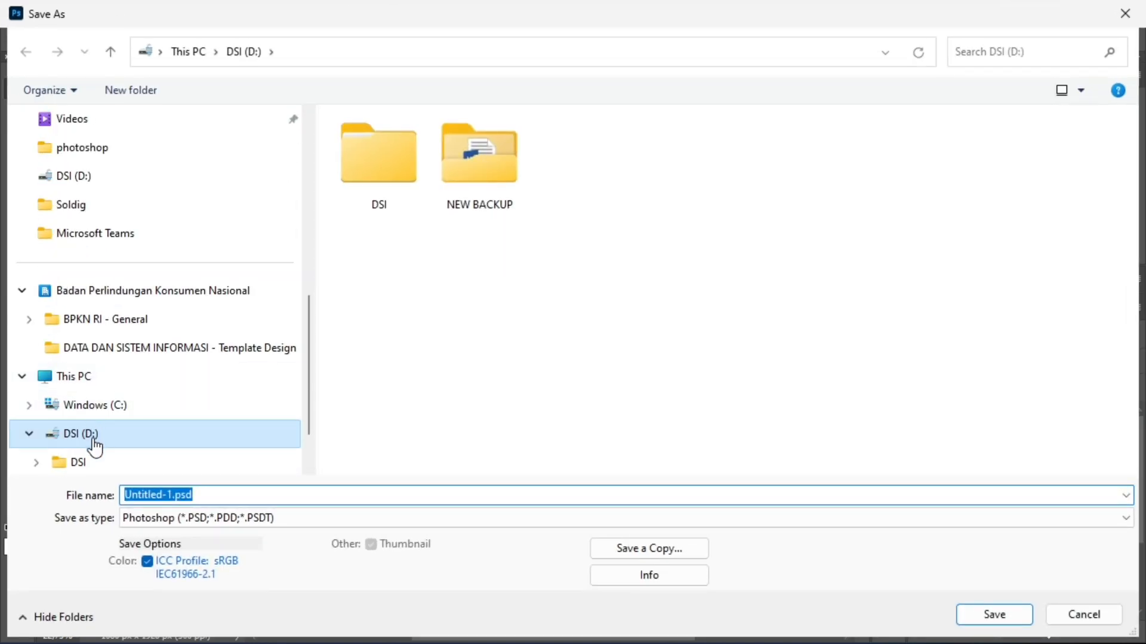
left_click(95, 448)
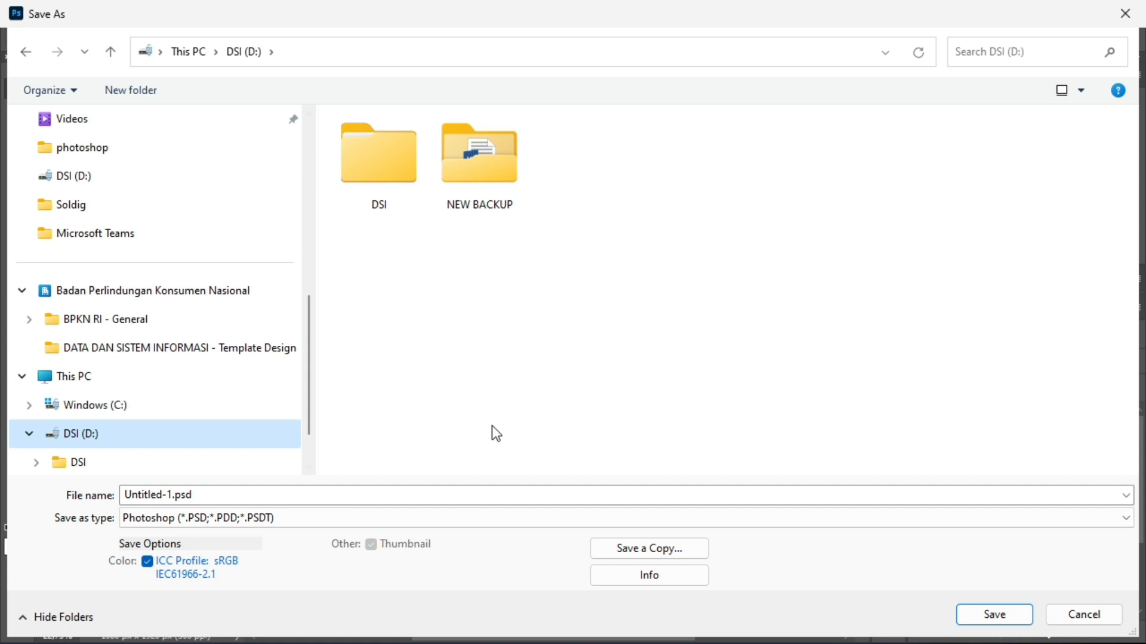
Name the file "strory instagram" and save it with Maximize Compatibility enabled.
left_click(326, 500)
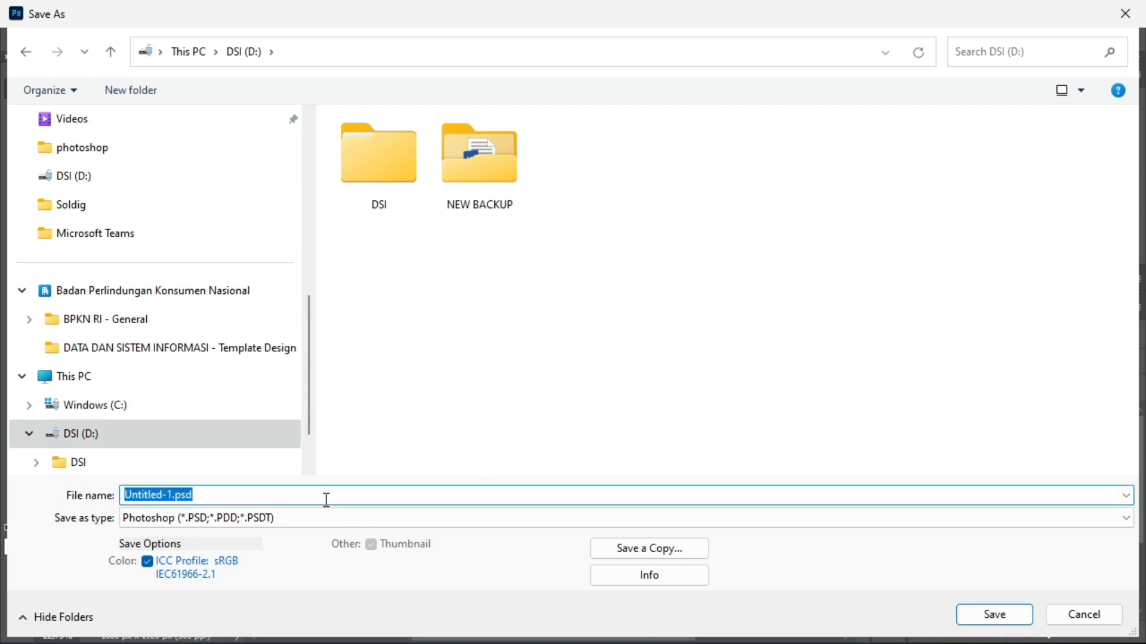
type("striy")
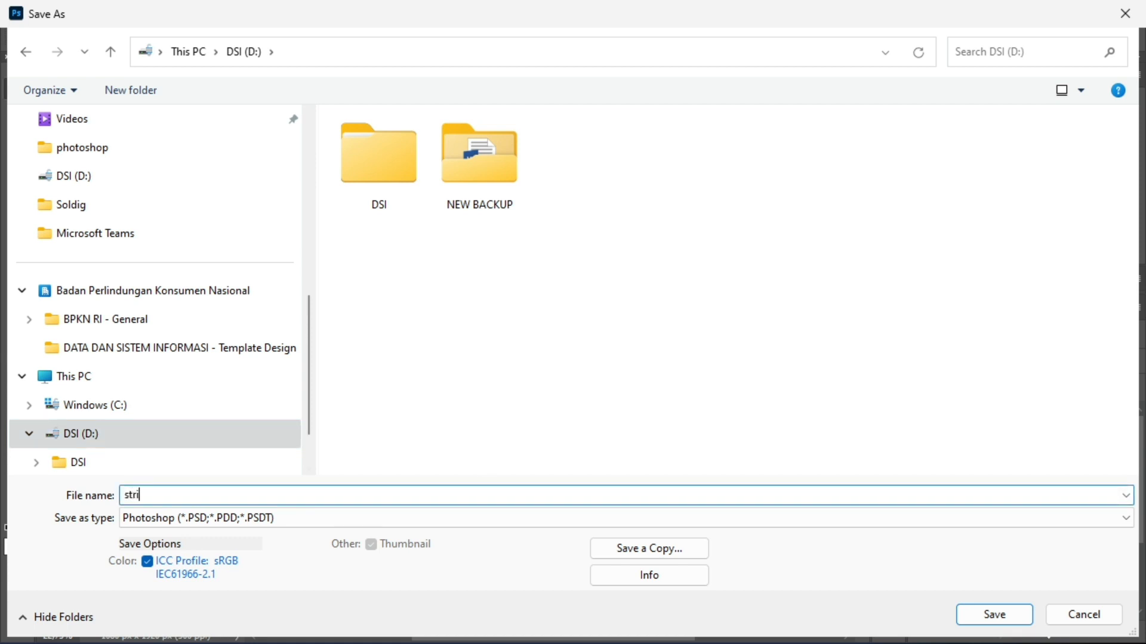
key("BackSpace")
key("BackSpace")
key("BackSpace")
type("rory instagram")
left_click(980, 621)
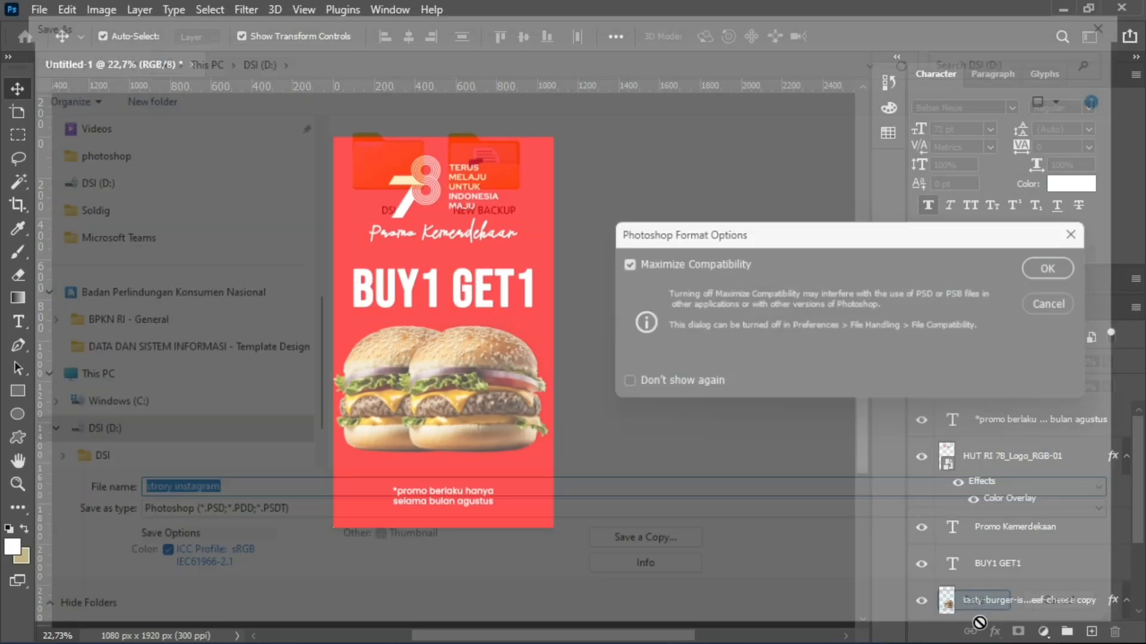
left_click(1062, 272)
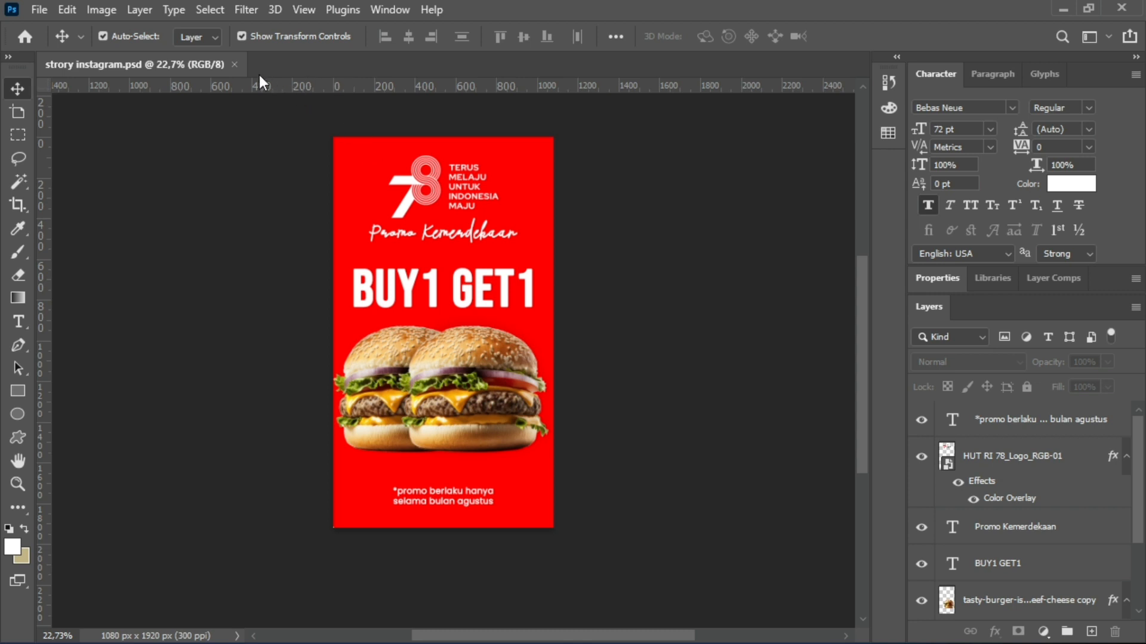
Close the document, reopen "strory instagram.psd" from the DSI (D:) drive and deselect its active layer.
left_click(233, 64)
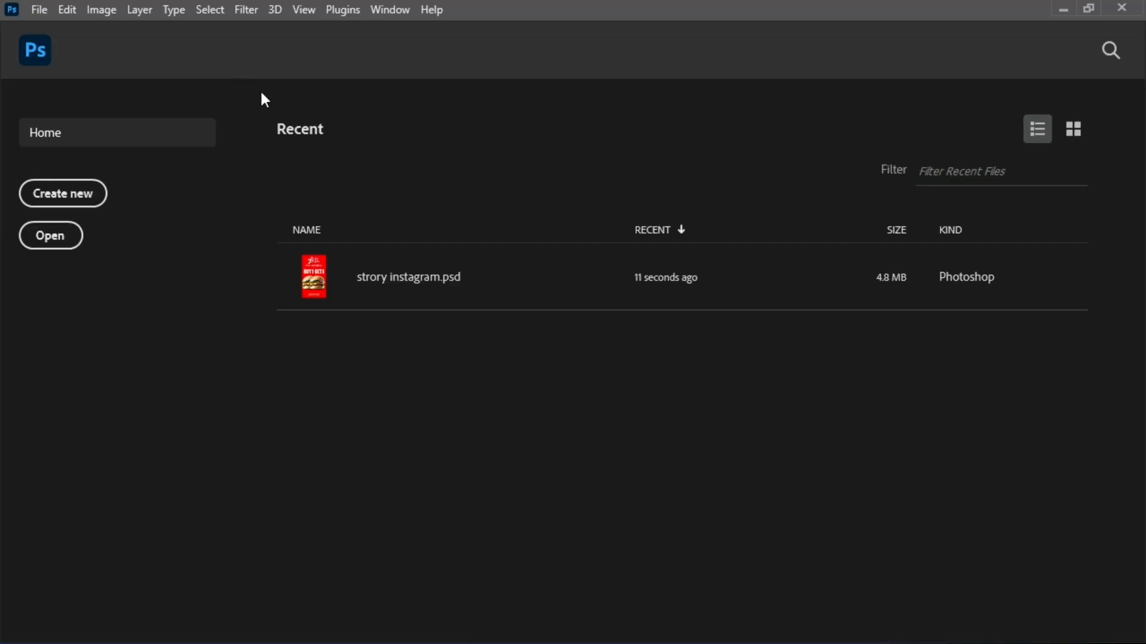
left_click(65, 244)
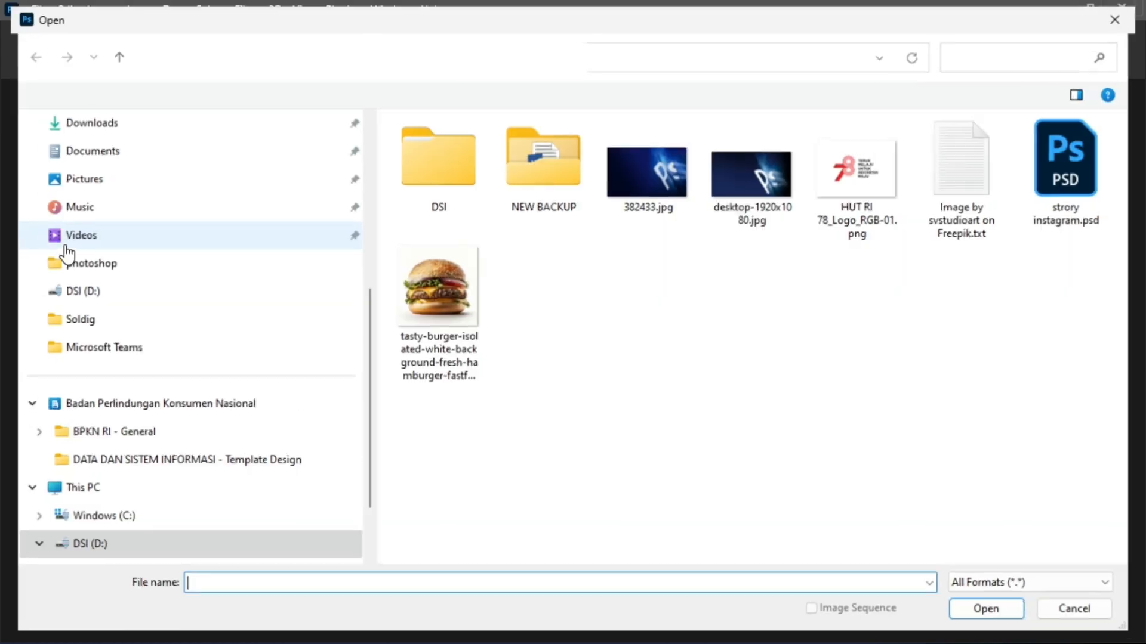
left_click(1074, 173)
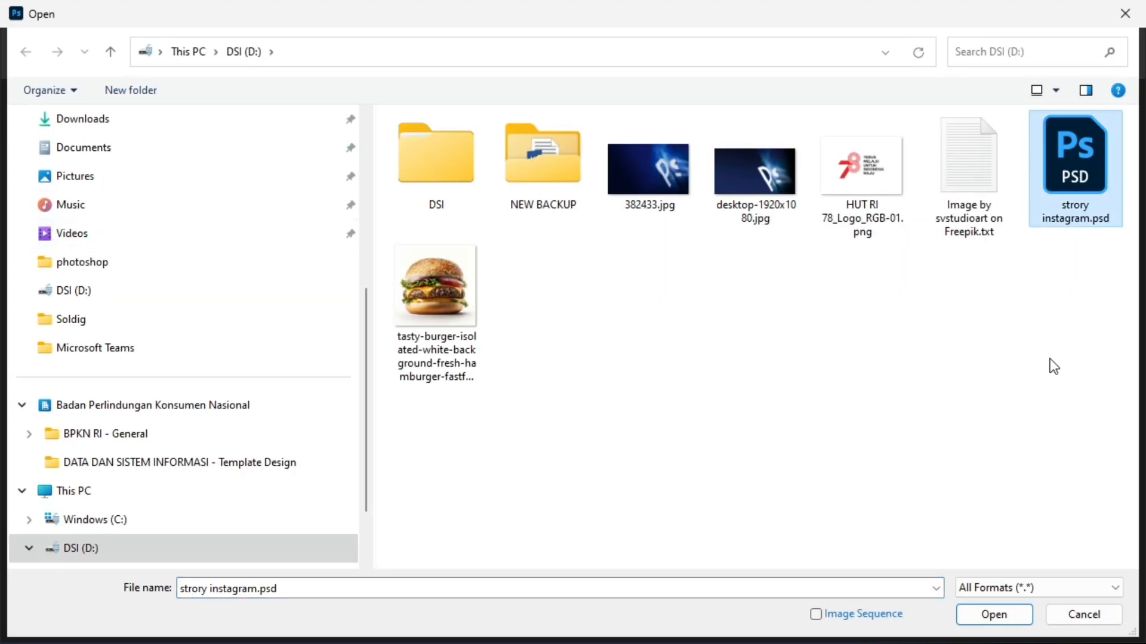
left_click(1001, 619)
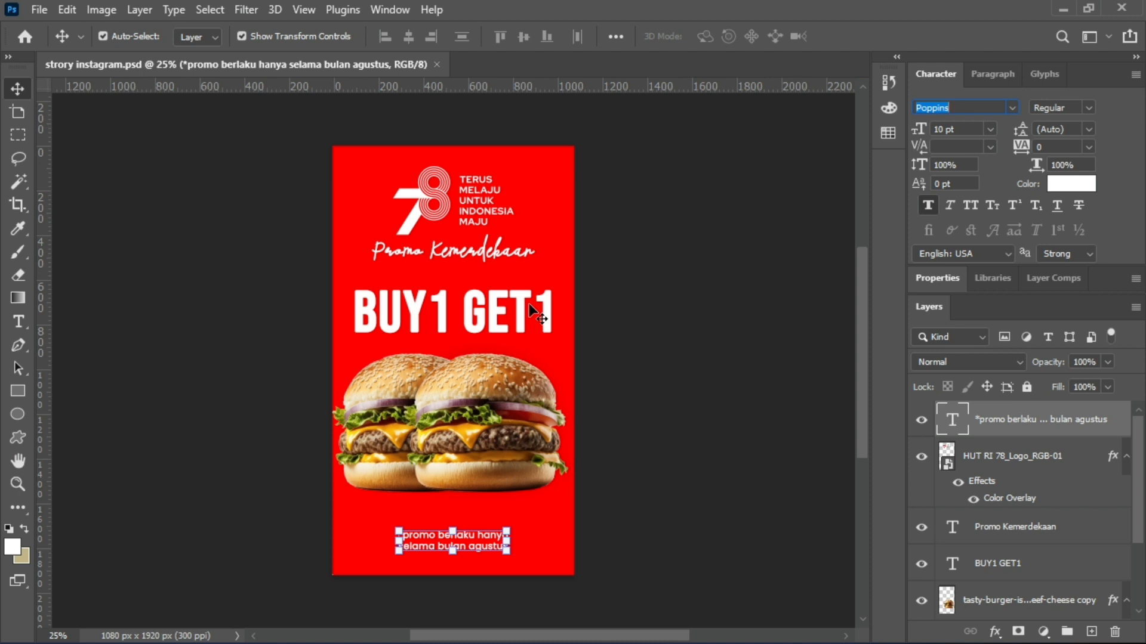
left_click(619, 317)
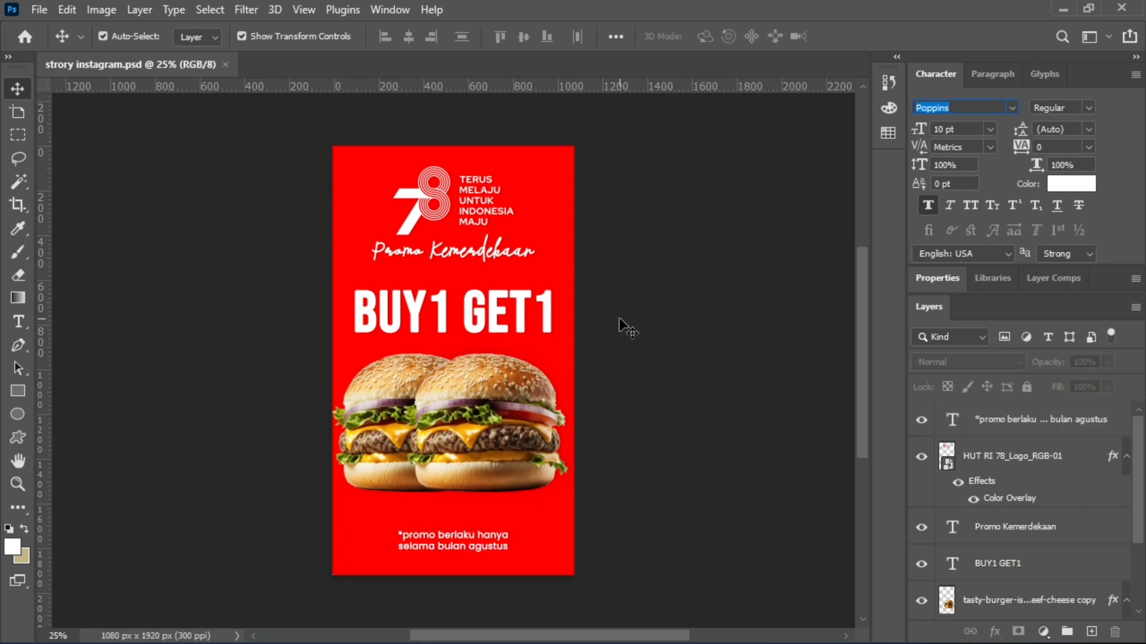